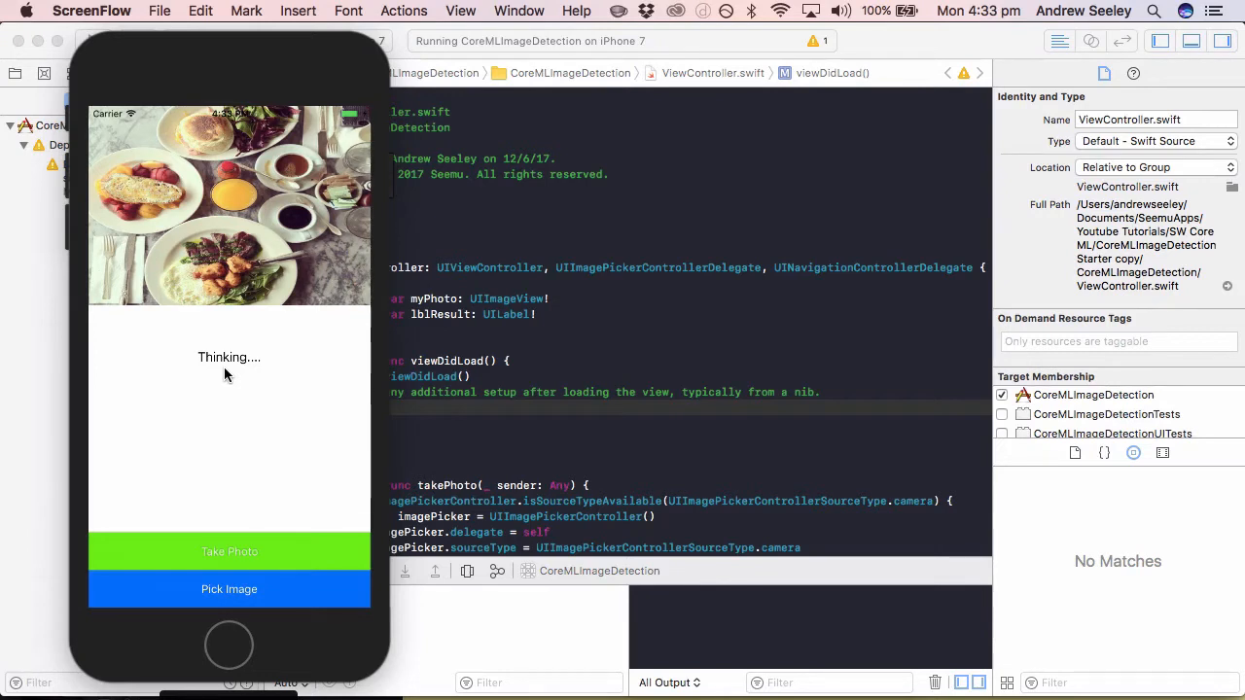
Step: Choose the waterfall photo from Camera Roll in the Simulator app, then return to Xcode
{"action": "left_click", "coordinate": [315, 595]}
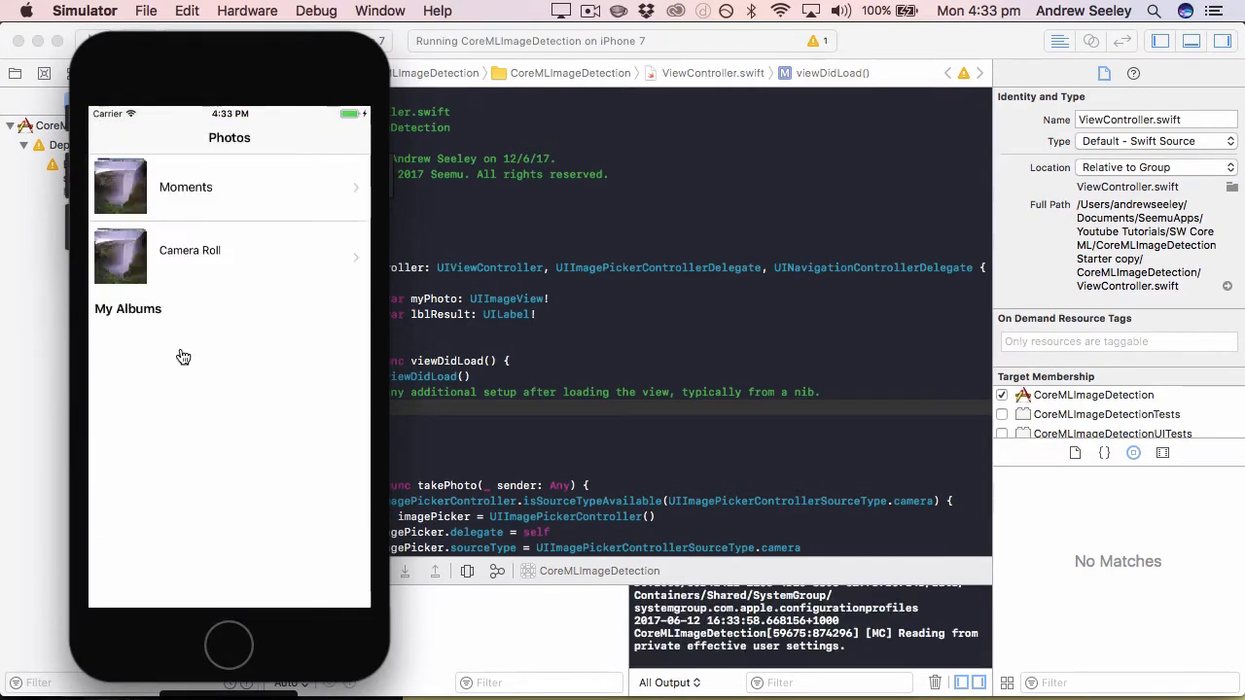
{"action": "left_click", "coordinate": [204, 255]}
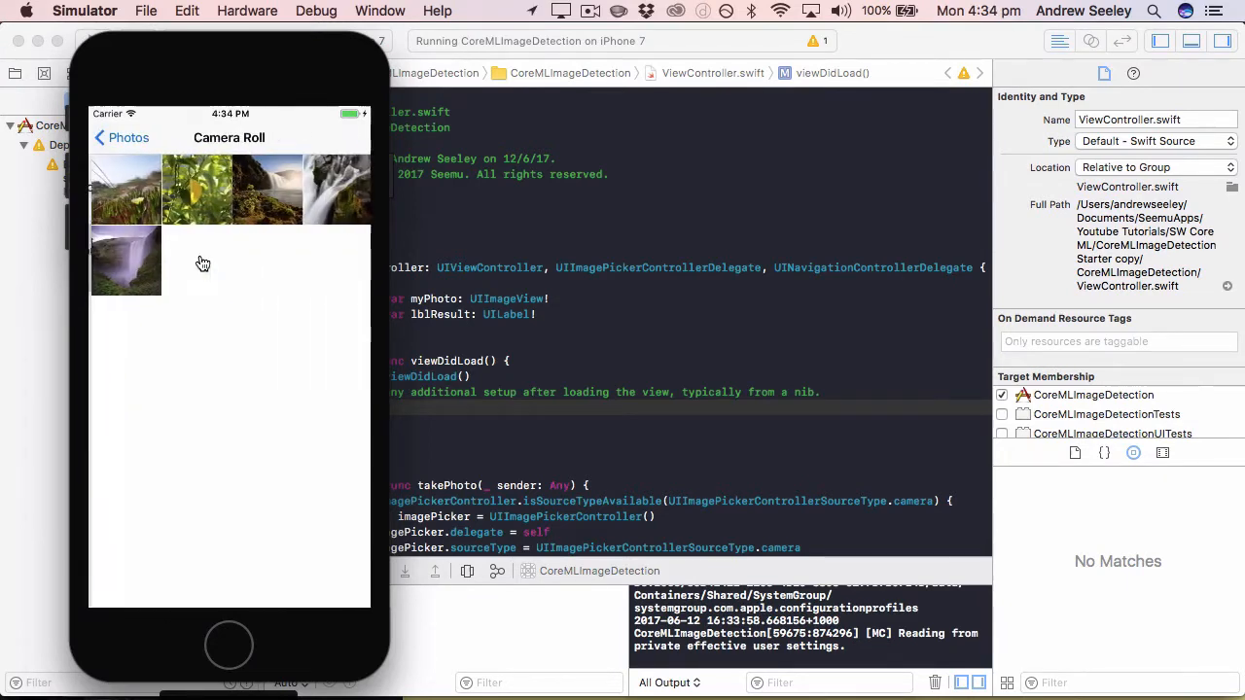
{"action": "left_click", "coordinate": [334, 178]}
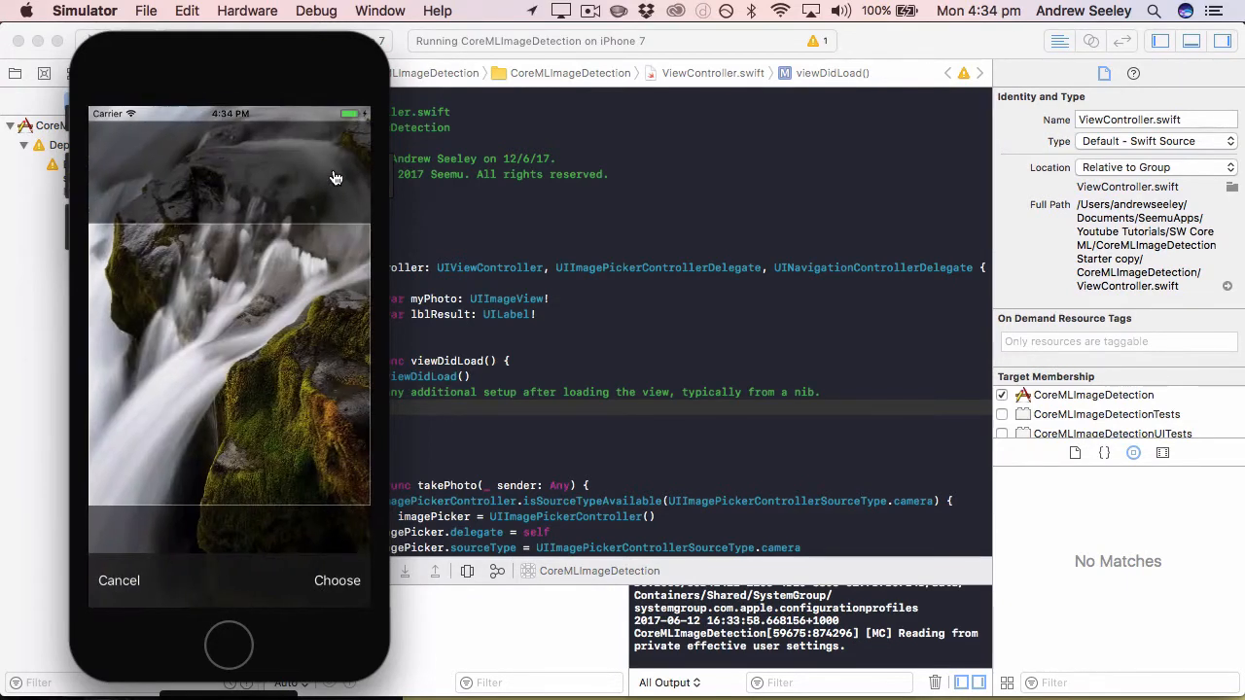
{"action": "left_click", "coordinate": [336, 581]}
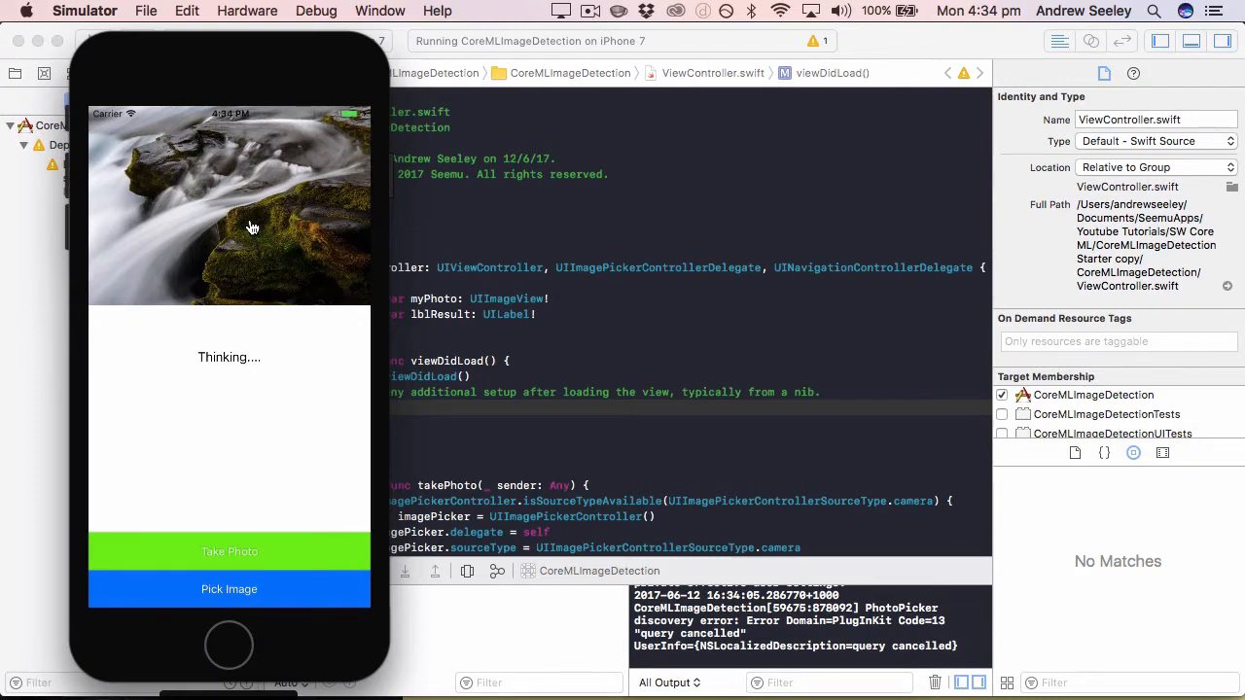
{"action": "left_click", "coordinate": [710, 316]}
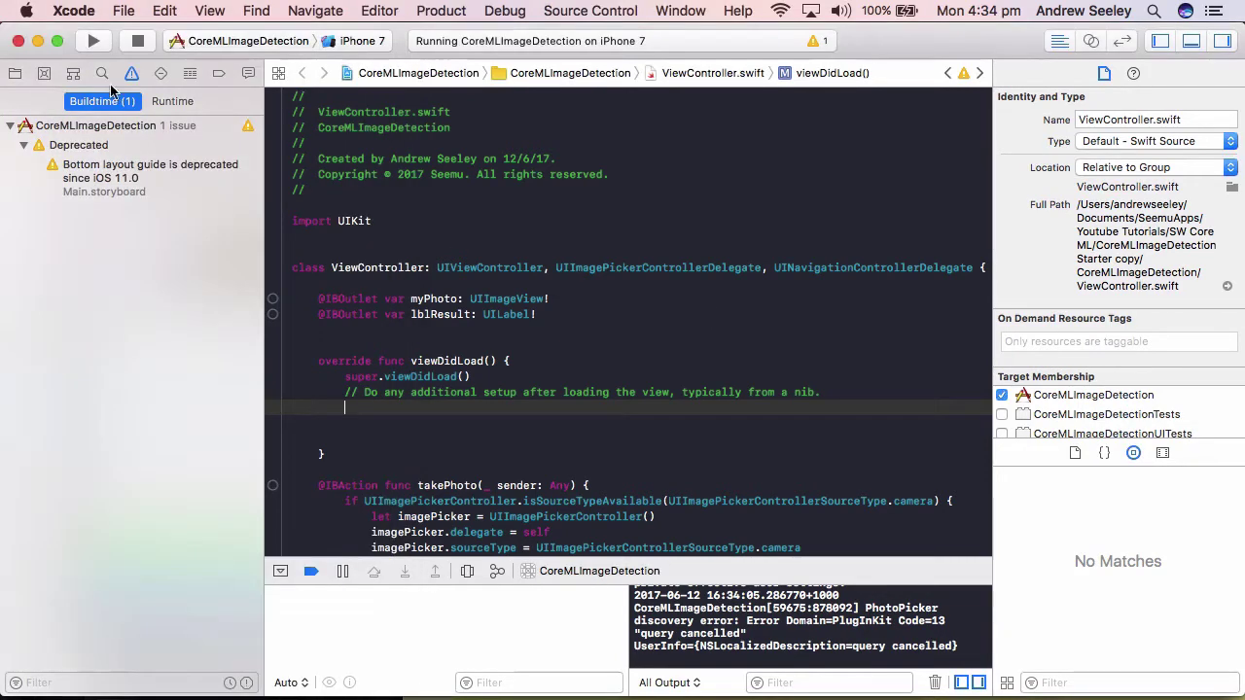
Step: Download the Places205-GoogLeNet Core ML model from Apple's models page in Safari
{"action": "left_click", "coordinate": [15, 75]}
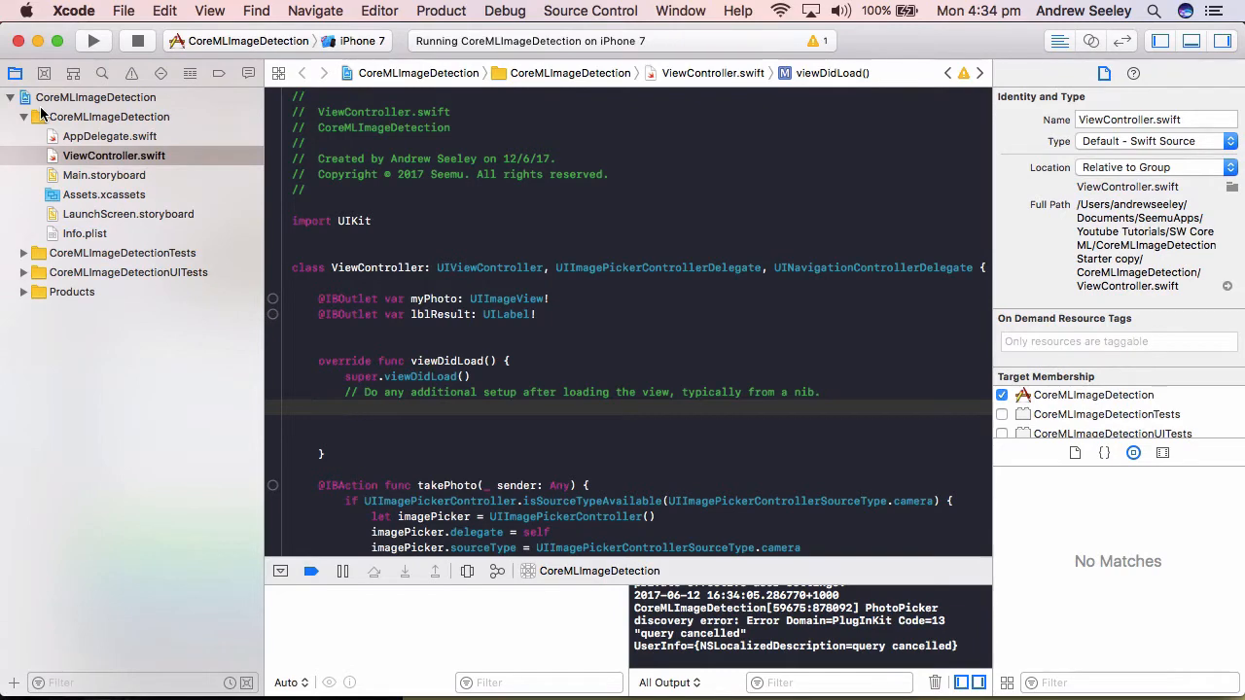
{"action": "mouse_move", "coordinate": [622, 695]}
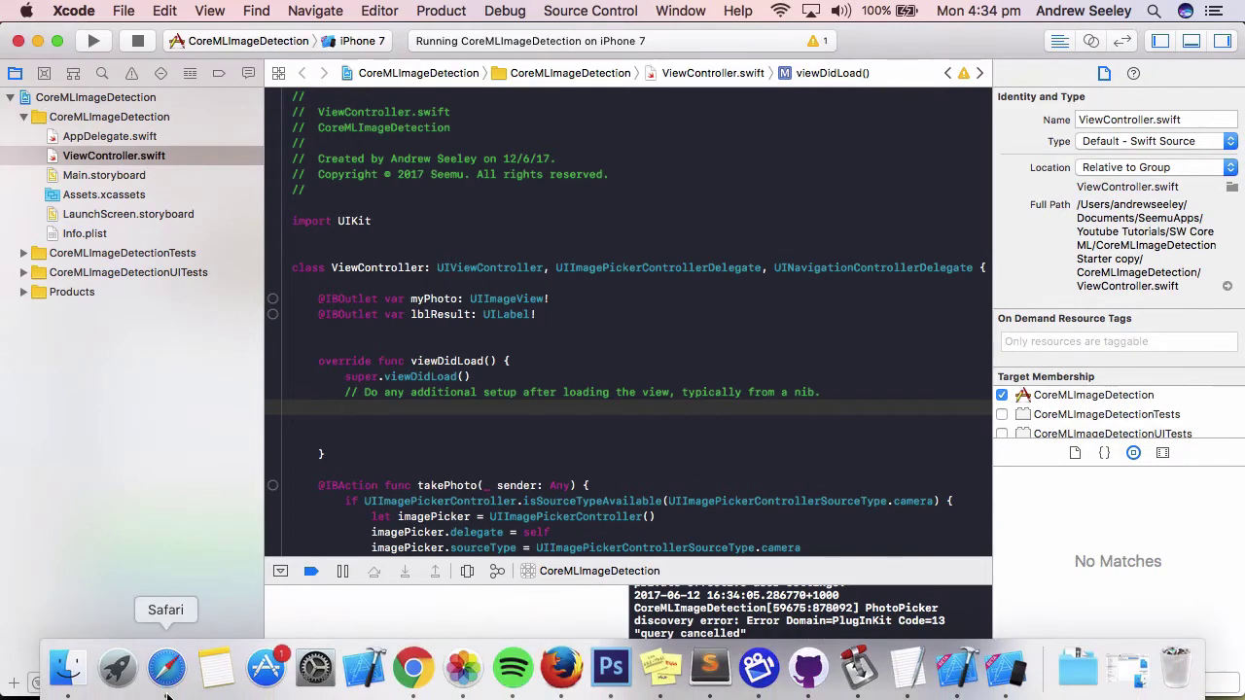
{"action": "left_click", "coordinate": [166, 671]}
{"action": "scroll", "coordinate": [556, 331], "scroll_direction": "up", "scroll_amount": 5}
{"action": "scroll", "coordinate": [583, 244], "scroll_direction": "up", "scroll_amount": 5}
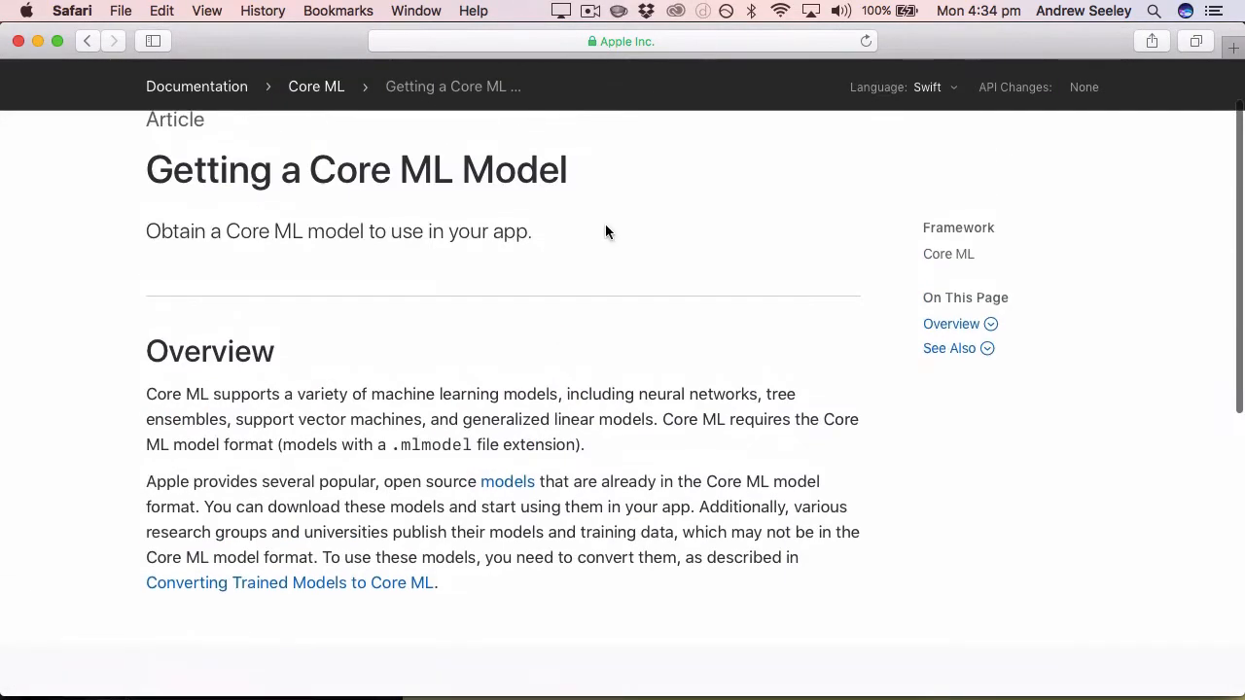
{"action": "scroll", "coordinate": [566, 330], "scroll_direction": "down", "scroll_amount": 2}
{"action": "scroll", "coordinate": [486, 292], "scroll_direction": "up", "scroll_amount": 4}
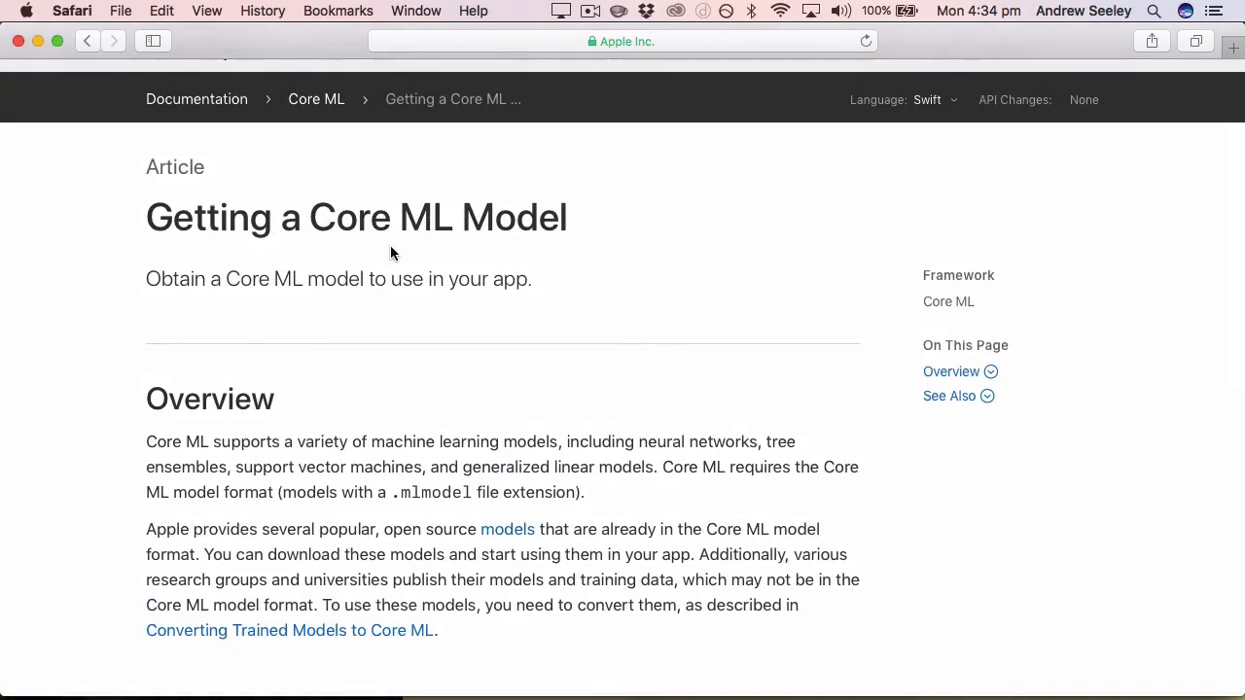
{"action": "scroll", "coordinate": [383, 330], "scroll_direction": "down", "scroll_amount": 1}
{"action": "scroll", "coordinate": [383, 330], "scroll_direction": "down", "scroll_amount": 5}
{"action": "scroll", "coordinate": [438, 292], "scroll_direction": "down", "scroll_amount": 1}
{"action": "scroll", "coordinate": [451, 344], "scroll_direction": "down", "scroll_amount": 1}
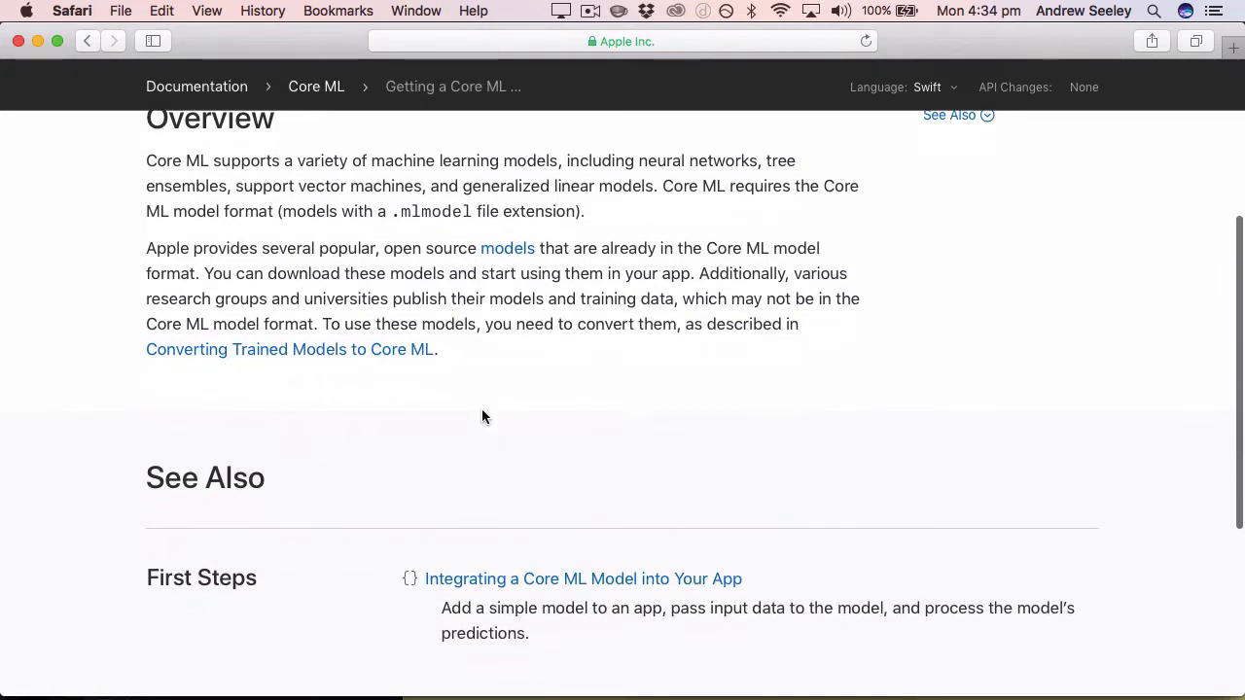
{"action": "left_click", "coordinate": [505, 251]}
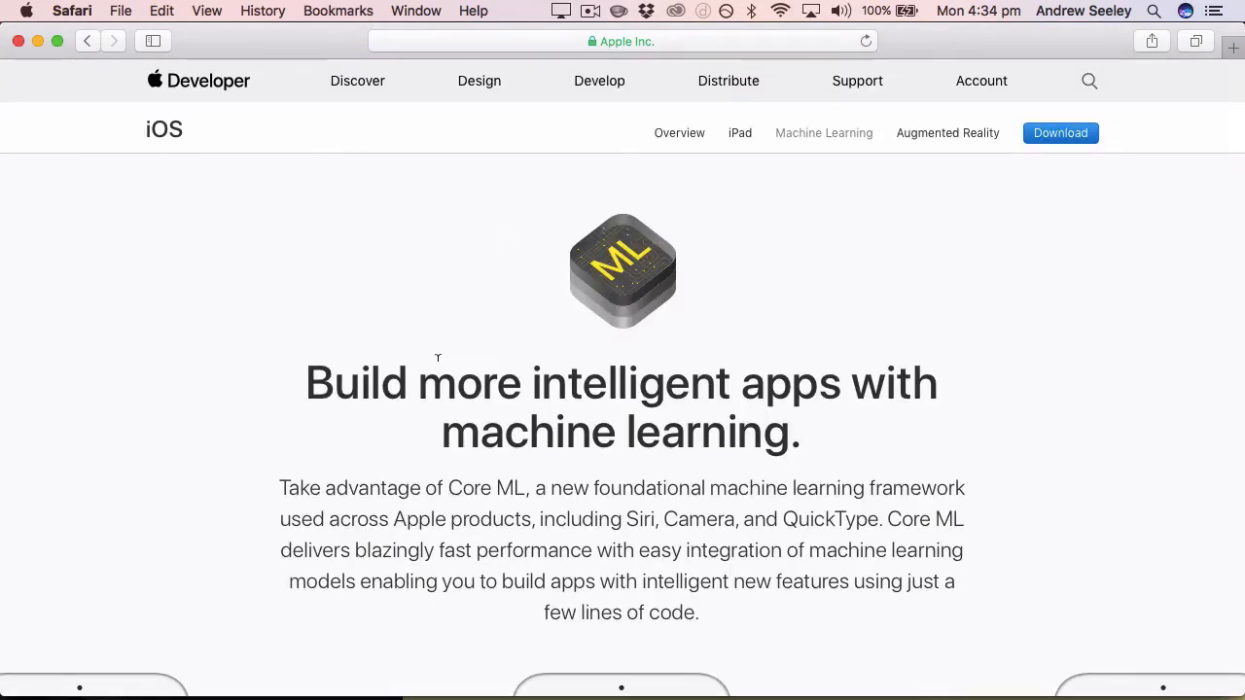
{"action": "scroll", "coordinate": [438, 357], "scroll_direction": "down", "scroll_amount": 3}
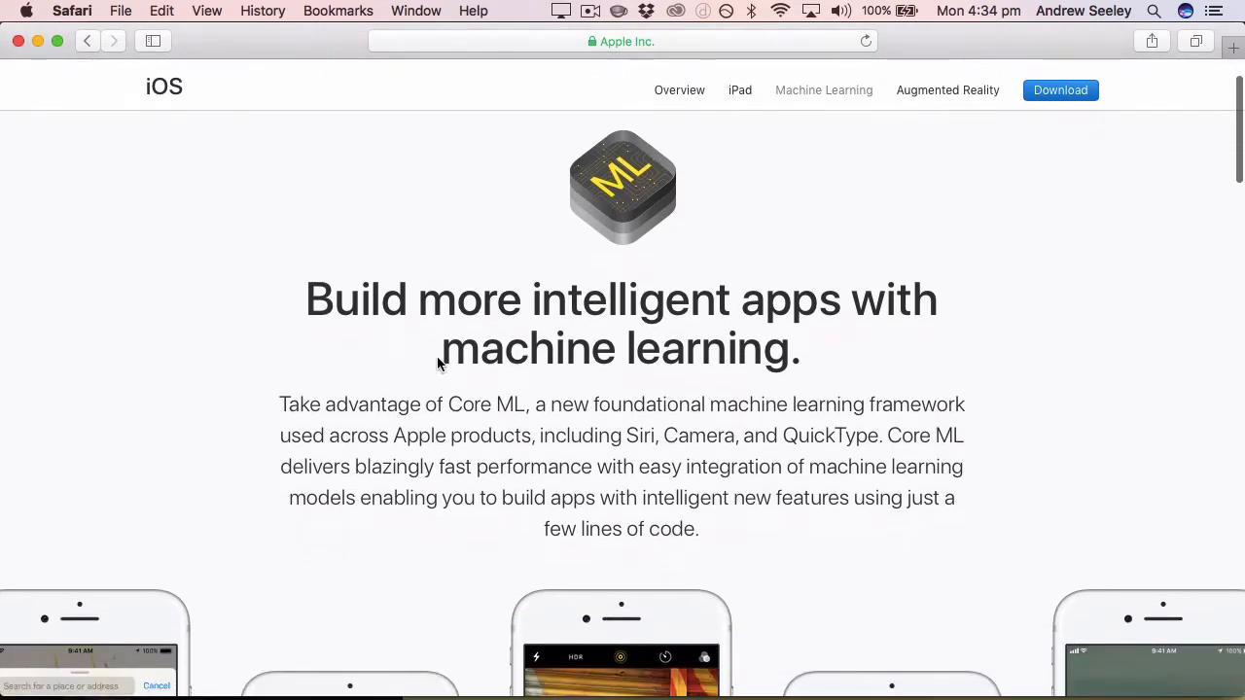
{"action": "scroll", "coordinate": [438, 364], "scroll_direction": "down", "scroll_amount": 3}
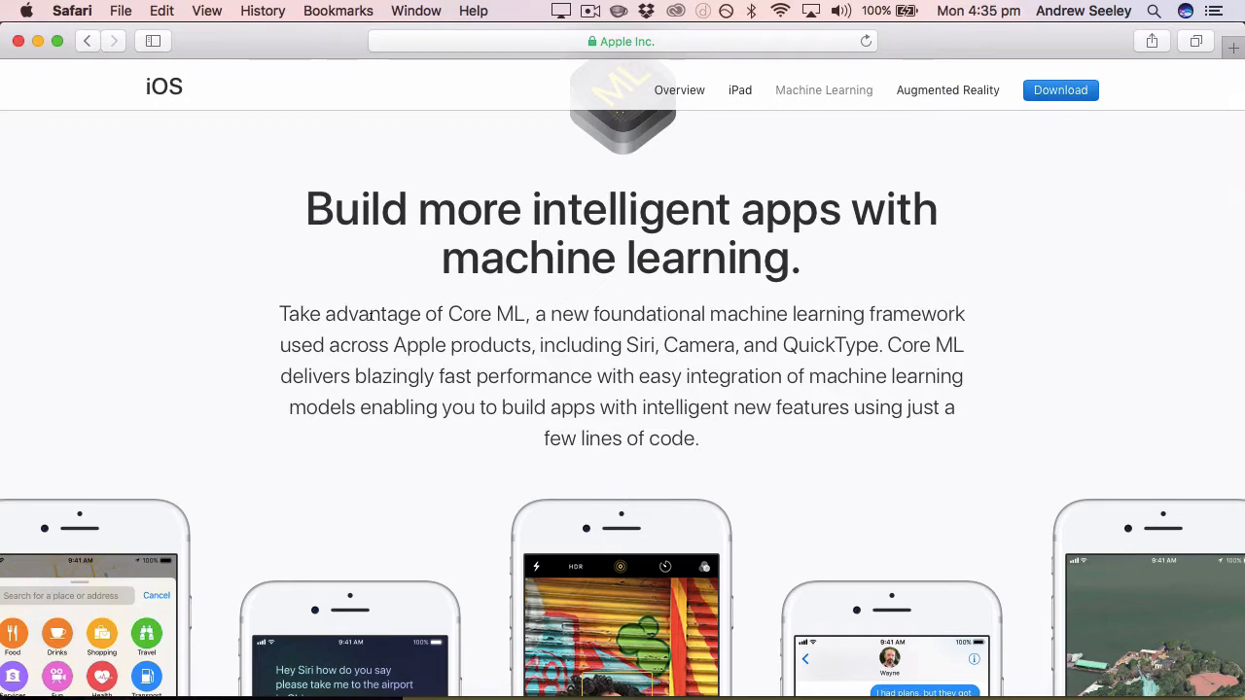
{"action": "scroll", "coordinate": [371, 295], "scroll_direction": "down", "scroll_amount": 5}
{"action": "scroll", "coordinate": [442, 306], "scroll_direction": "down", "scroll_amount": 3}
{"action": "scroll", "coordinate": [443, 306], "scroll_direction": "down", "scroll_amount": 3}
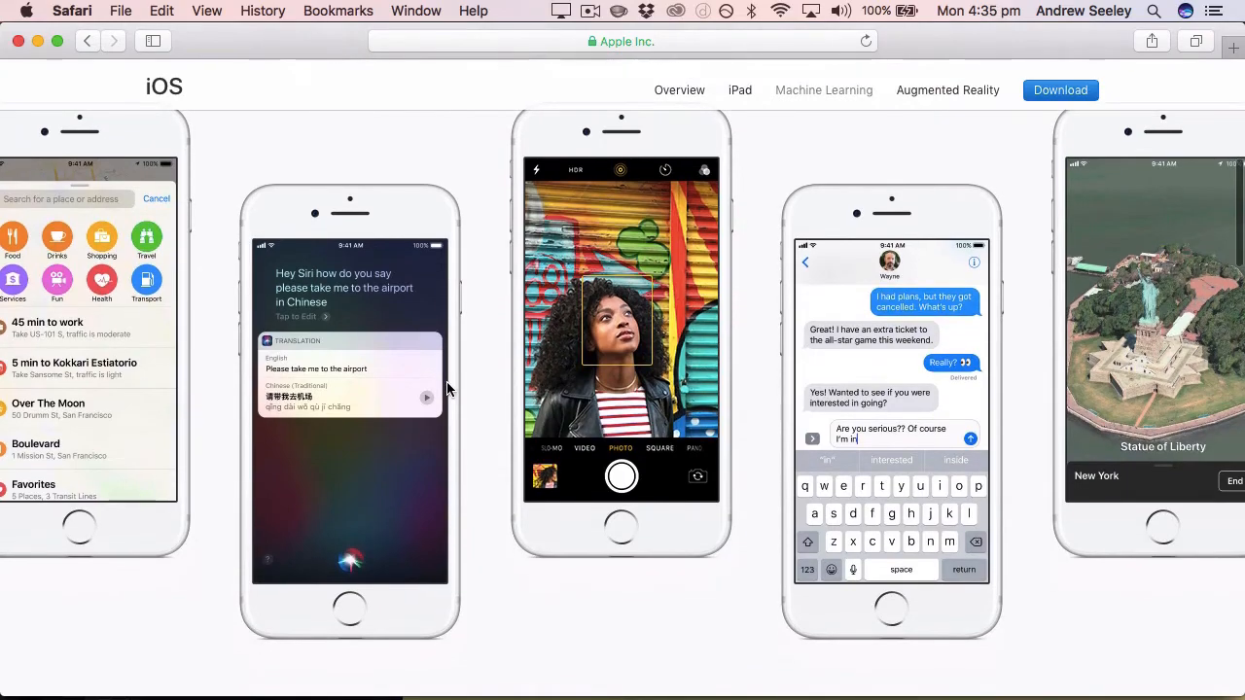
{"action": "scroll", "coordinate": [447, 381], "scroll_direction": "down", "scroll_amount": 4}
{"action": "scroll", "coordinate": [447, 381], "scroll_direction": "down", "scroll_amount": 4}
{"action": "scroll", "coordinate": [447, 382], "scroll_direction": "down", "scroll_amount": 5}
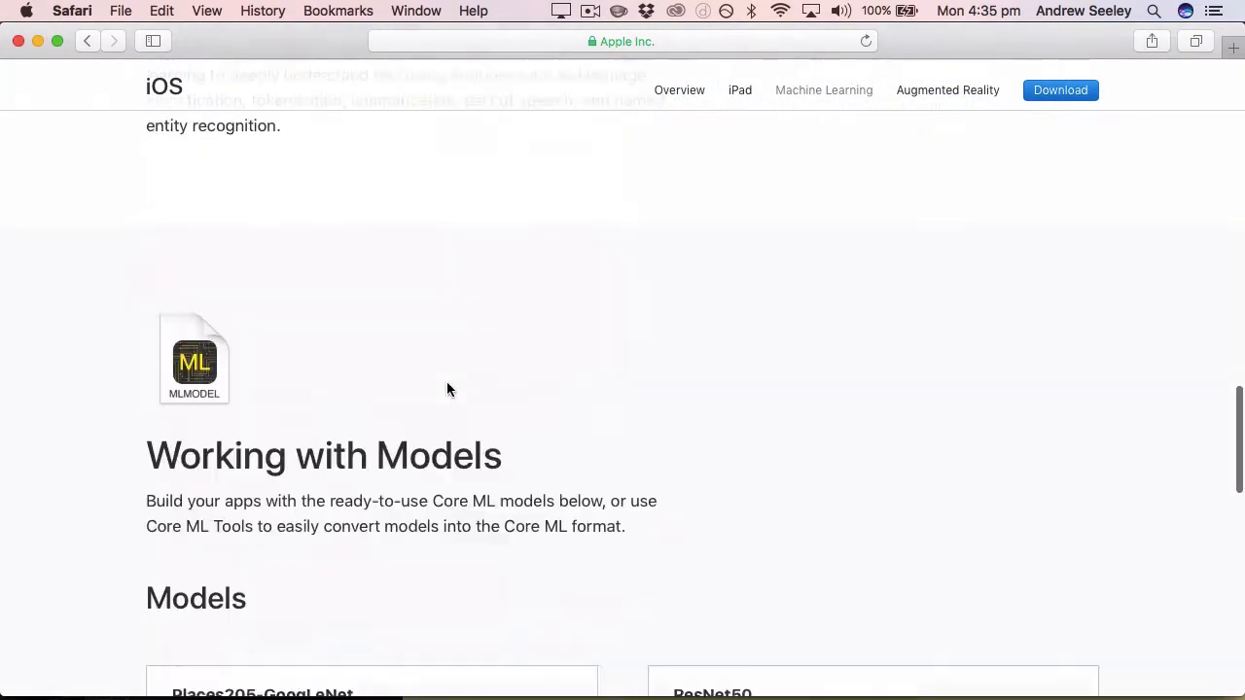
{"action": "scroll", "coordinate": [447, 382], "scroll_direction": "down", "scroll_amount": 5}
{"action": "scroll", "coordinate": [496, 408], "scroll_direction": "down", "scroll_amount": 3}
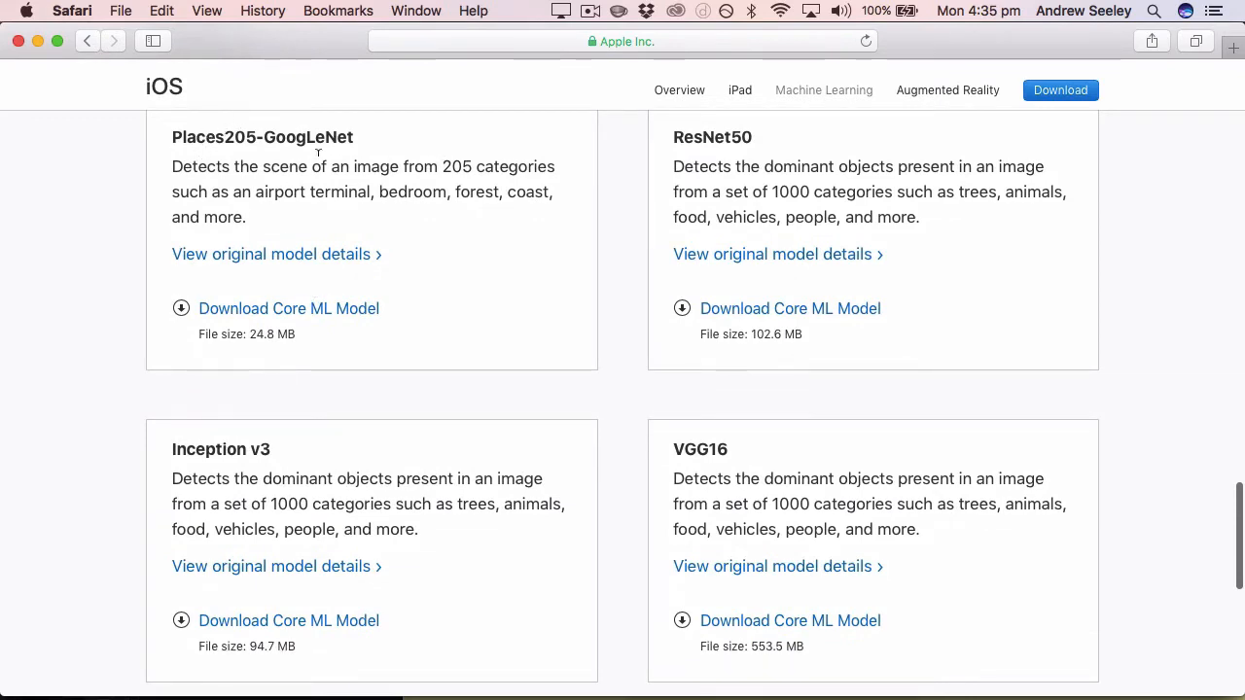
{"action": "left_click", "coordinate": [318, 309]}
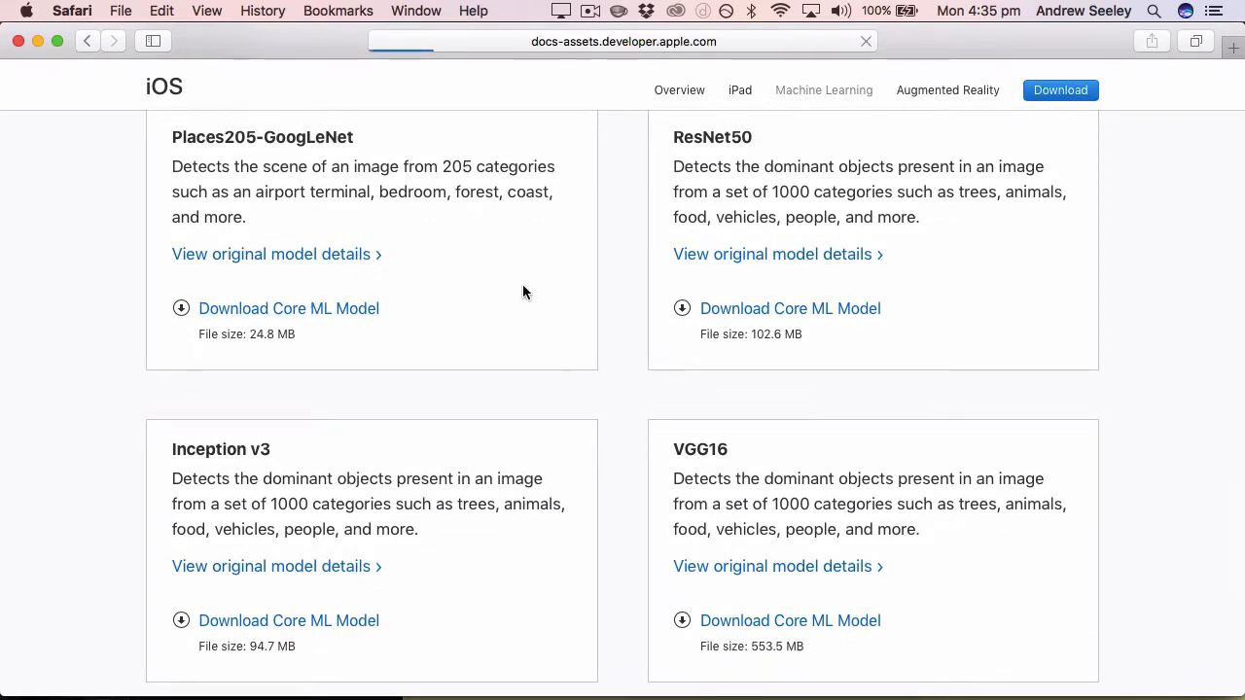
{"action": "scroll", "coordinate": [526, 284], "scroll_direction": "down", "scroll_amount": 2}
{"action": "scroll", "coordinate": [552, 293], "scroll_direction": "down", "scroll_amount": 3}
{"action": "scroll", "coordinate": [579, 285], "scroll_direction": "down", "scroll_amount": 3}
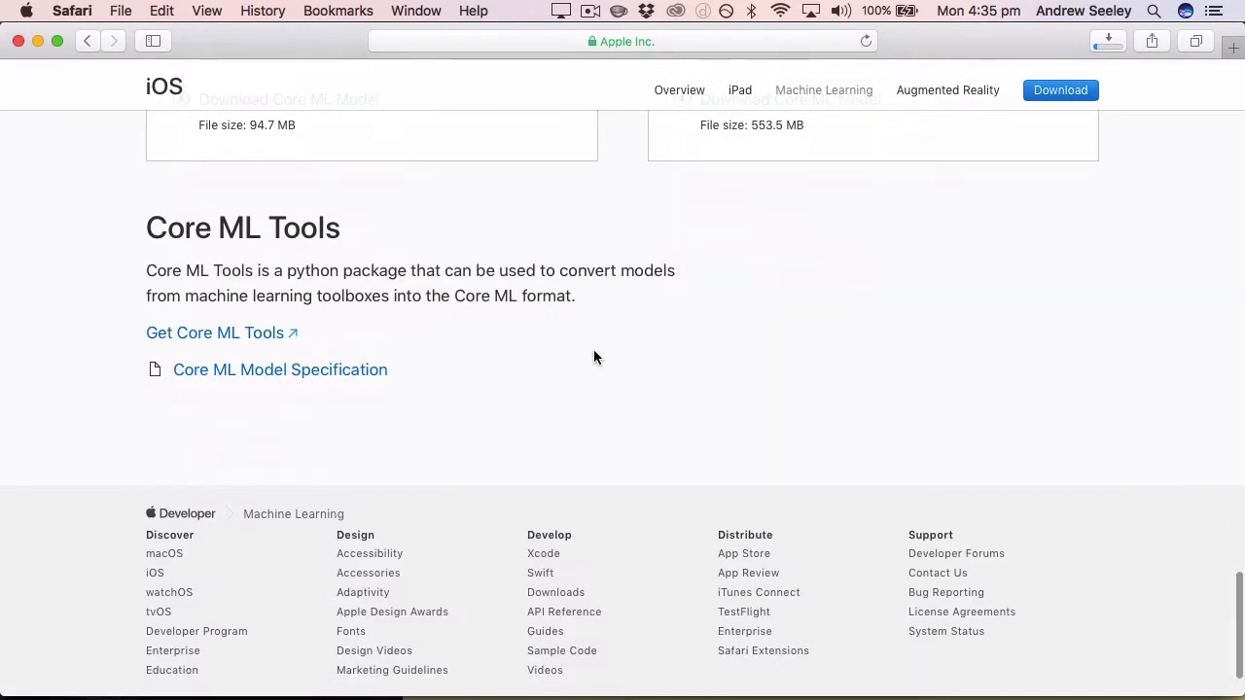
{"action": "scroll", "coordinate": [602, 292], "scroll_direction": "up", "scroll_amount": 8}
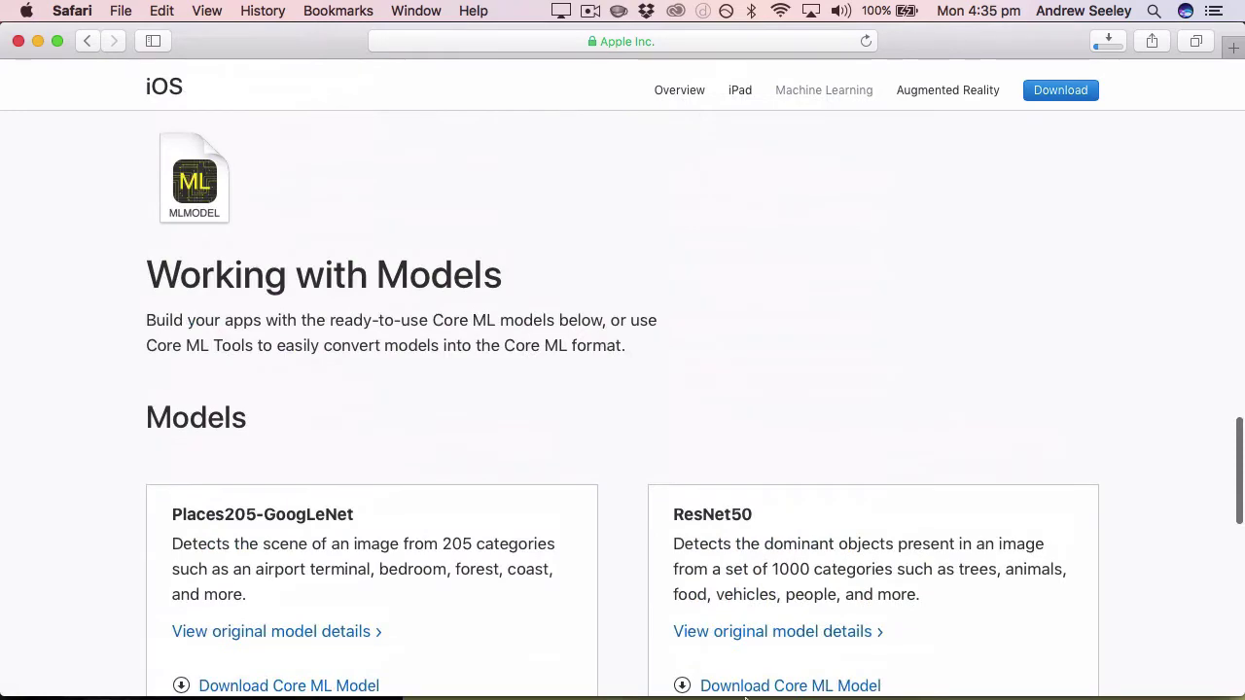
Step: Drag GoogLeNetPlaces.mlmodel from Downloads into the CoreMLImageDetection project, copying it into the app target
{"action": "left_click", "coordinate": [957, 669]}
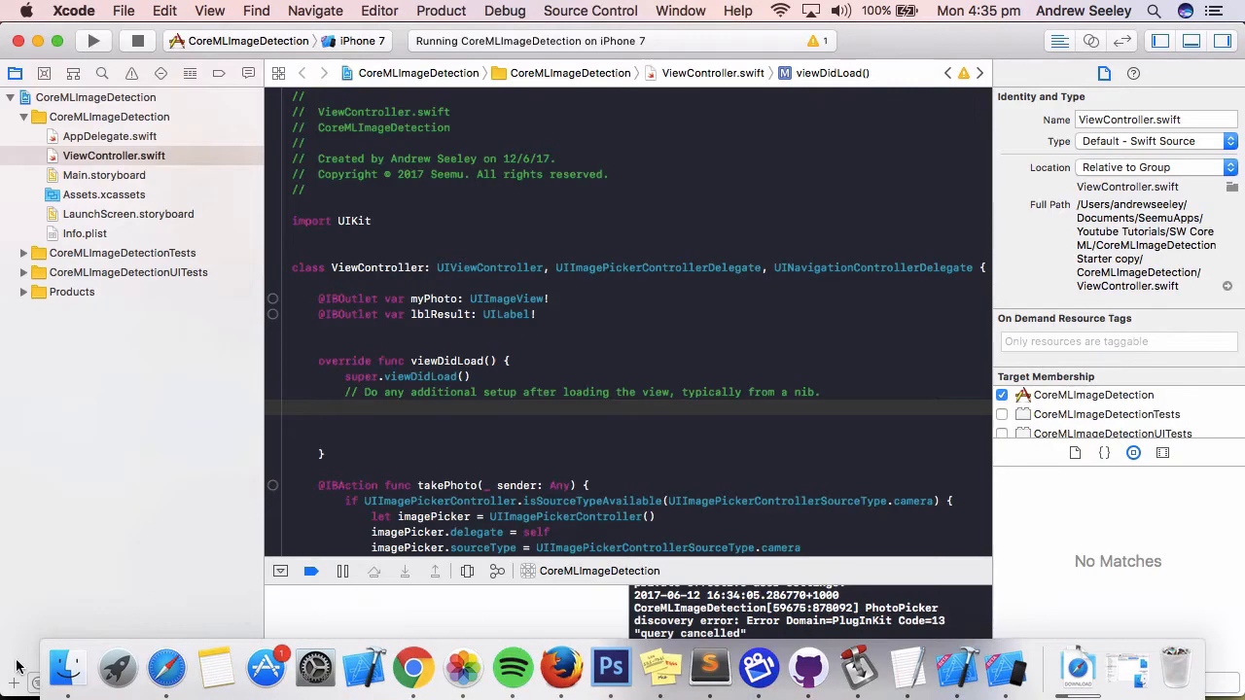
{"action": "left_click", "coordinate": [68, 669]}
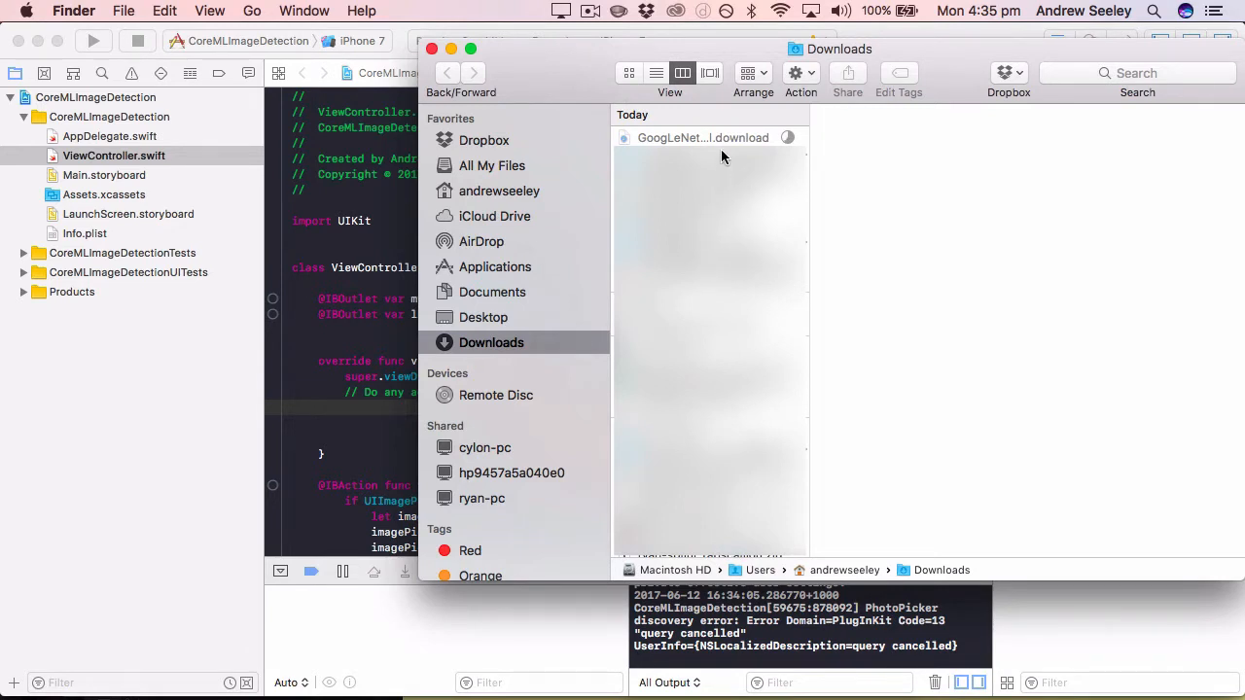
{"action": "left_click_drag", "start_coordinate": [733, 137], "coordinate": [185, 247]}
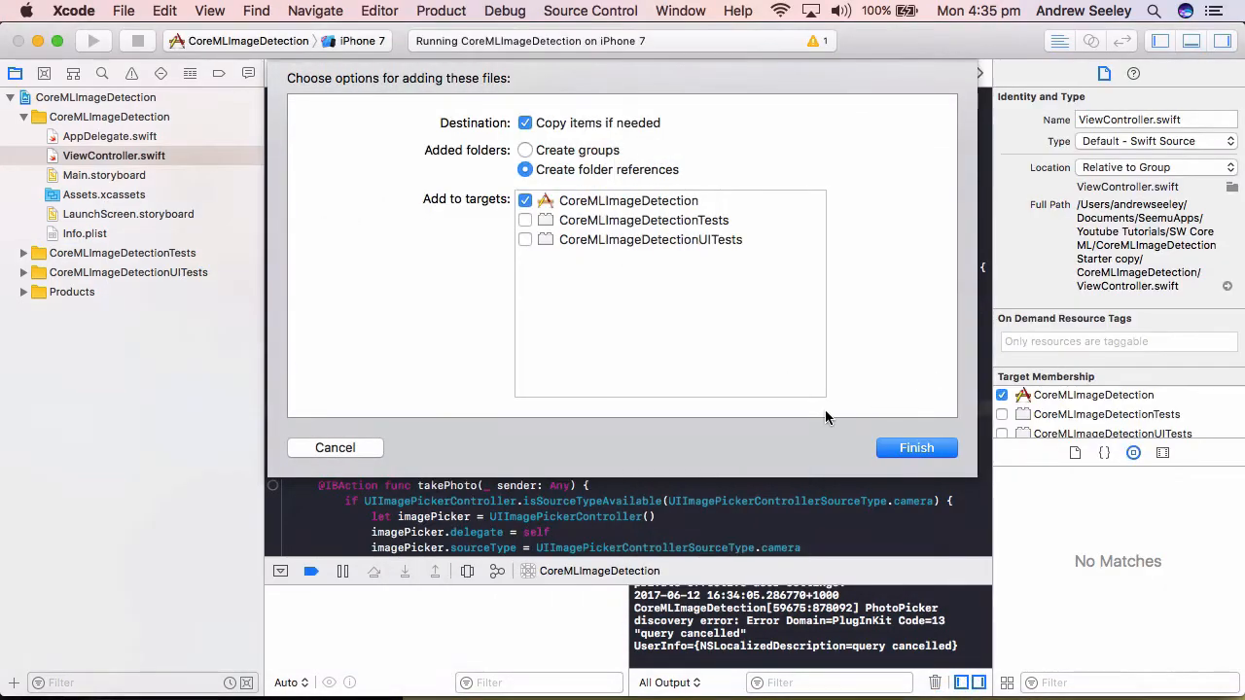
{"action": "left_click", "coordinate": [910, 451]}
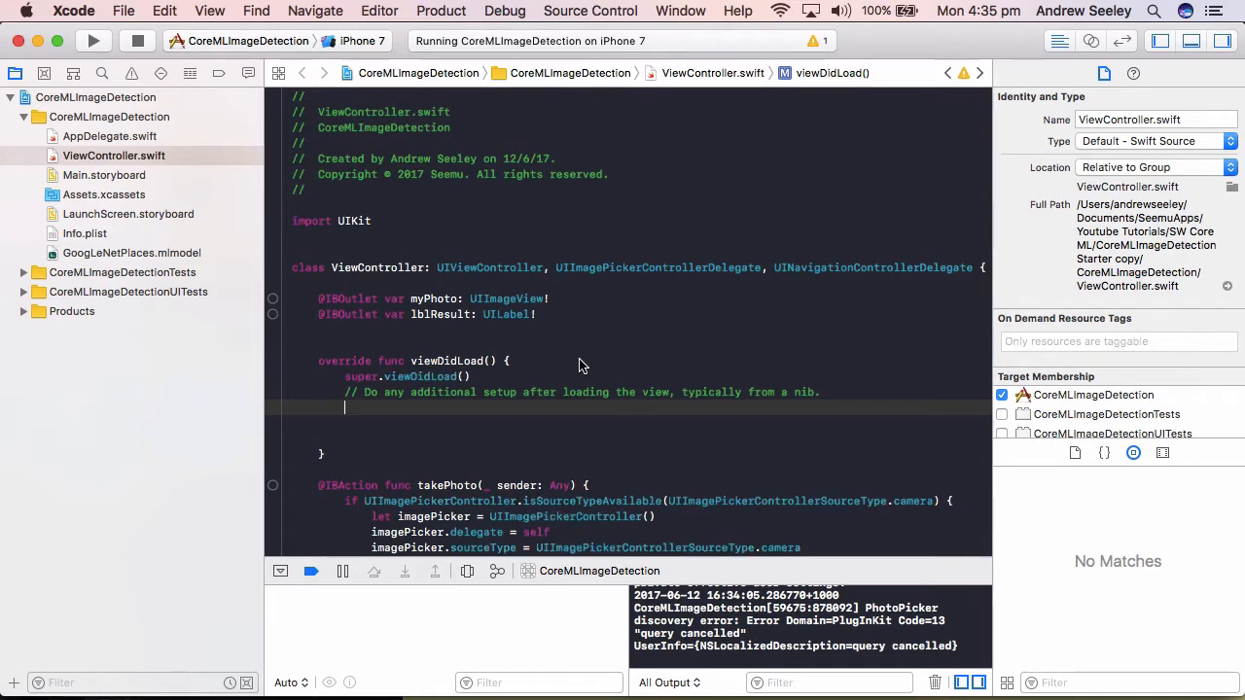
Step: Add 'import CoreML' and 'import Vision' lines below 'import UIKit' in ViewController.swift
{"action": "left_click", "coordinate": [494, 220]}
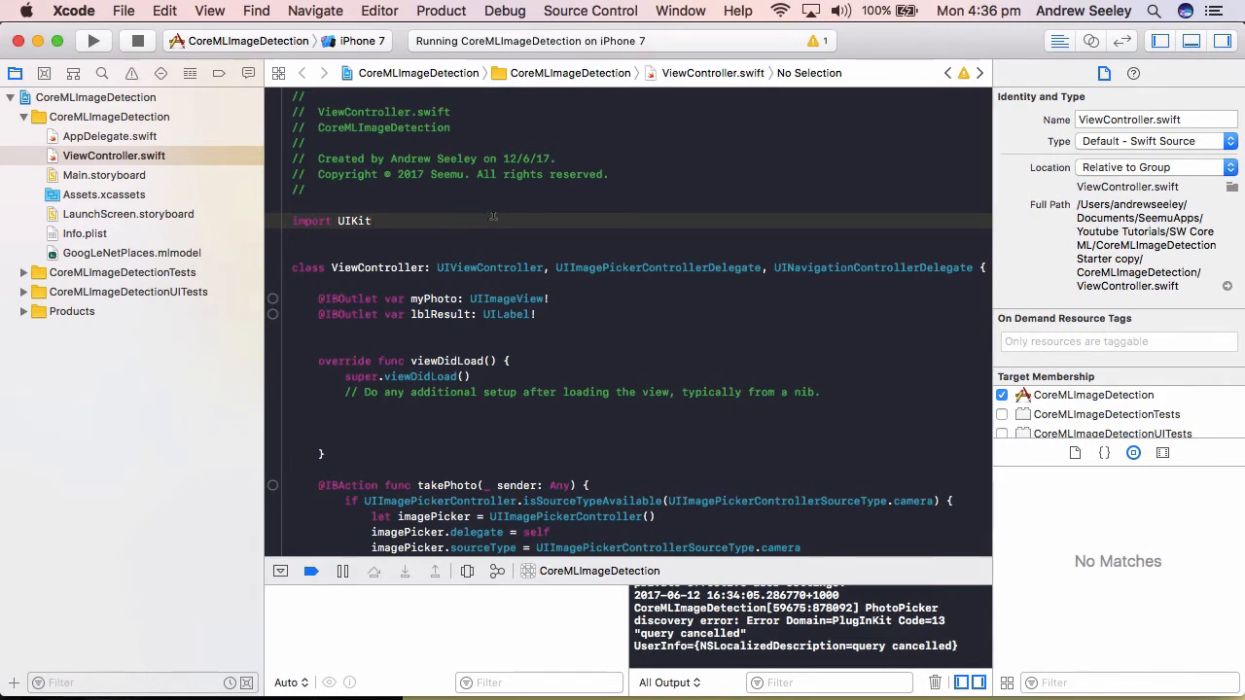
{"action": "key", "text": "Return"}
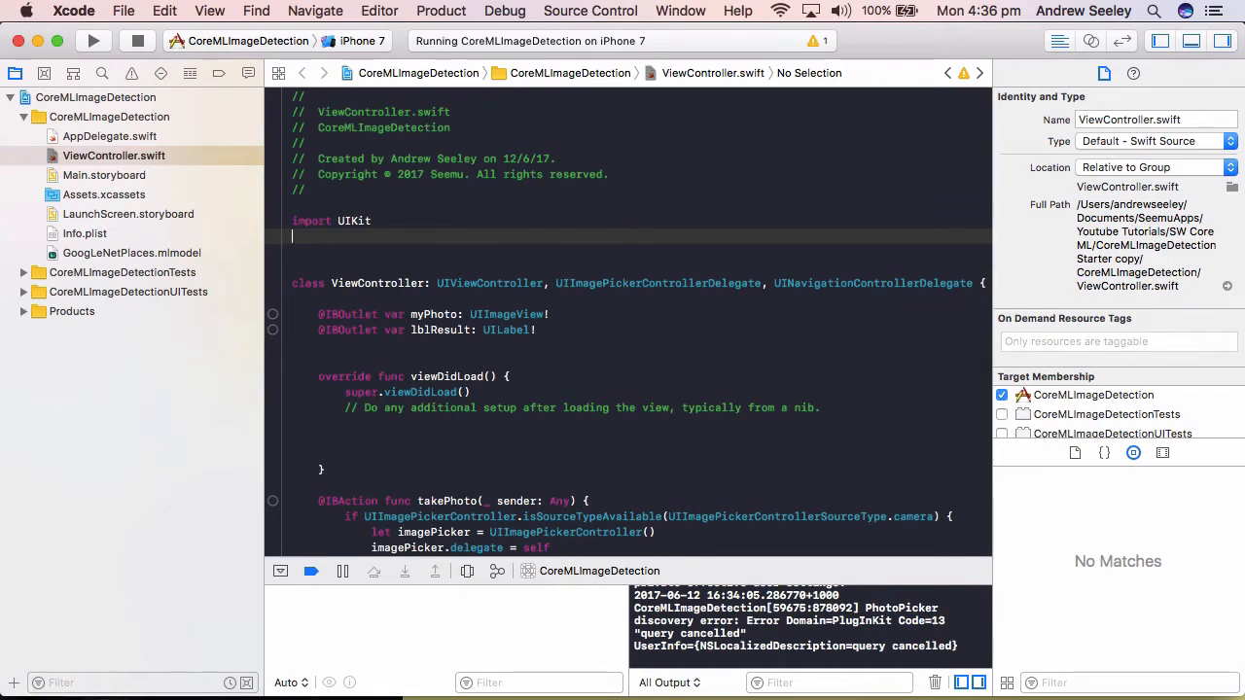
{"action": "type", "text": "import Co"}
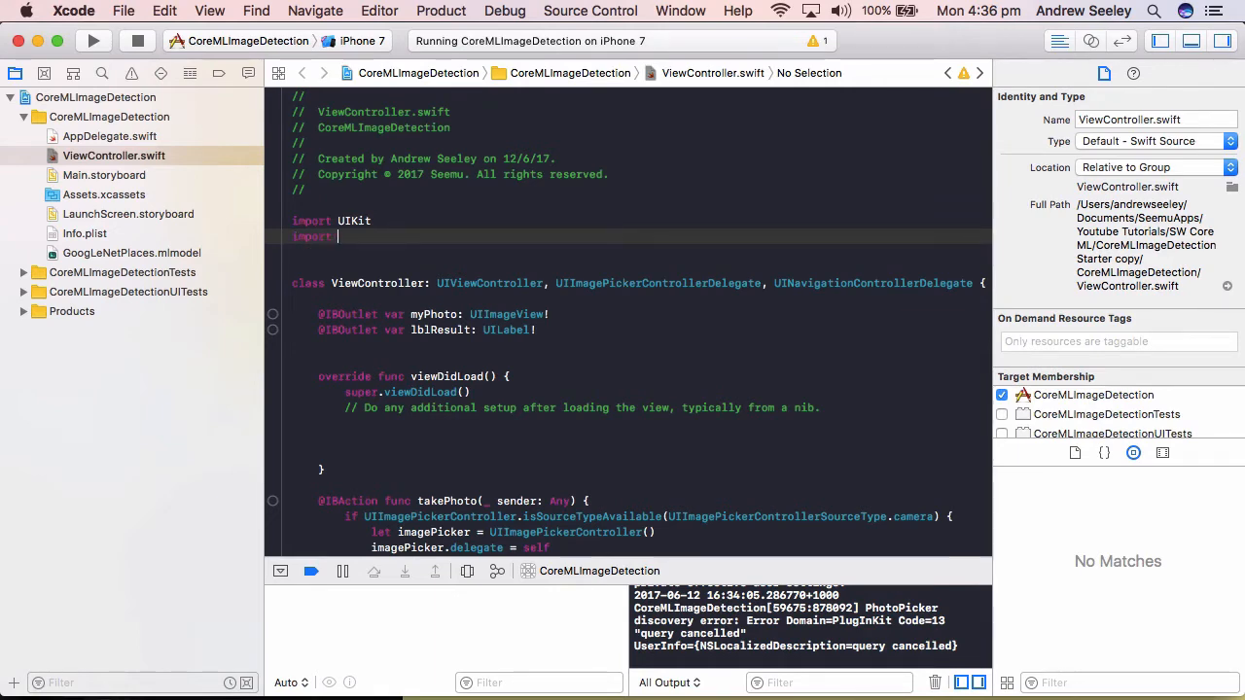
{"action": "type", "text": "re"}
{"action": "key", "text": "Tab"}
{"action": "key", "text": "Return"}
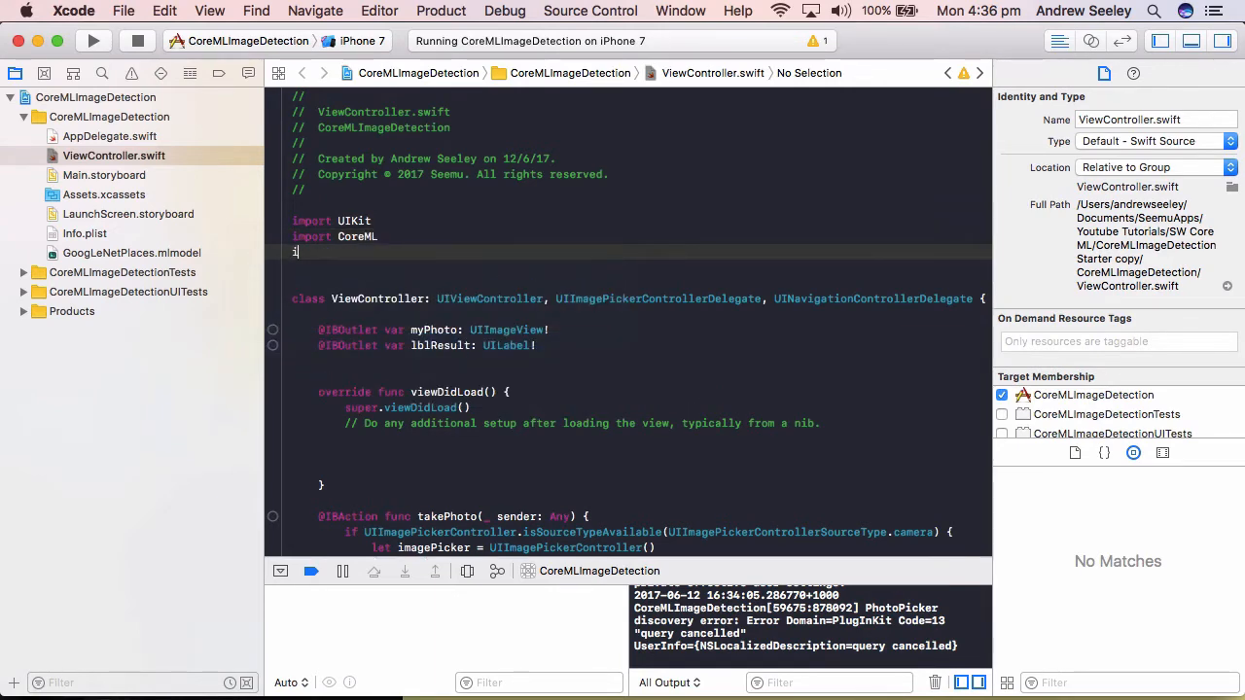
{"action": "type", "text": "impr"}
{"action": "key", "text": "BackSpace"}
{"action": "type", "text": "ort "}
{"action": "type", "text": "Vi"}
{"action": "key", "text": "Tab"}
{"action": "key", "text": "Return"}
{"action": "key", "text": "Return"}
{"action": "key", "text": "BackSpace"}
{"action": "key", "text": "BackSpace"}
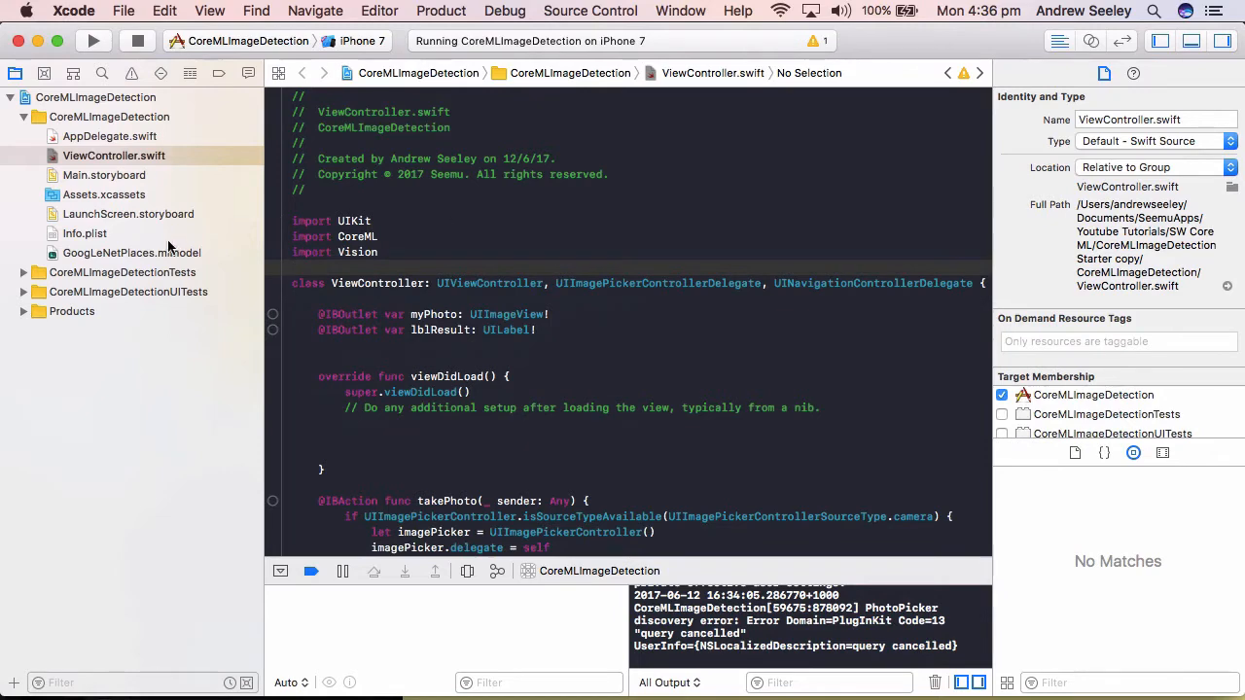
Step: View the GoogLeNetPlaces model's generated Swift source, then reopen ViewController.swift
{"action": "left_click", "coordinate": [110, 255]}
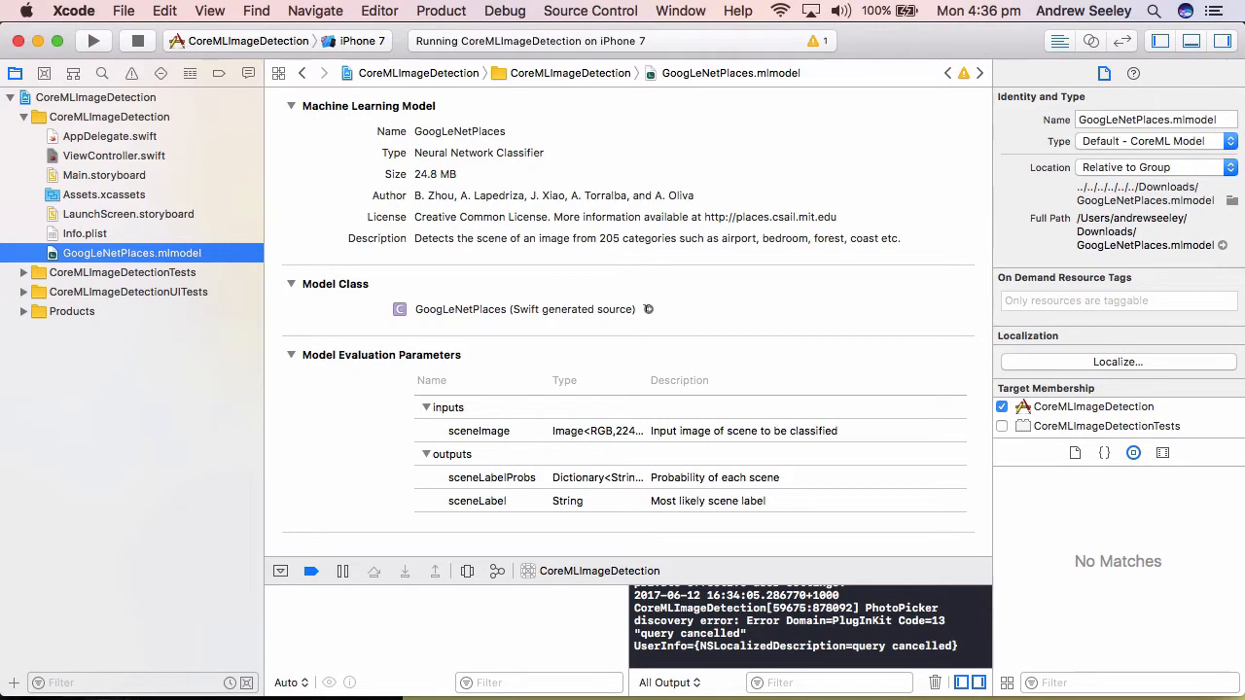
{"action": "left_click", "coordinate": [648, 310]}
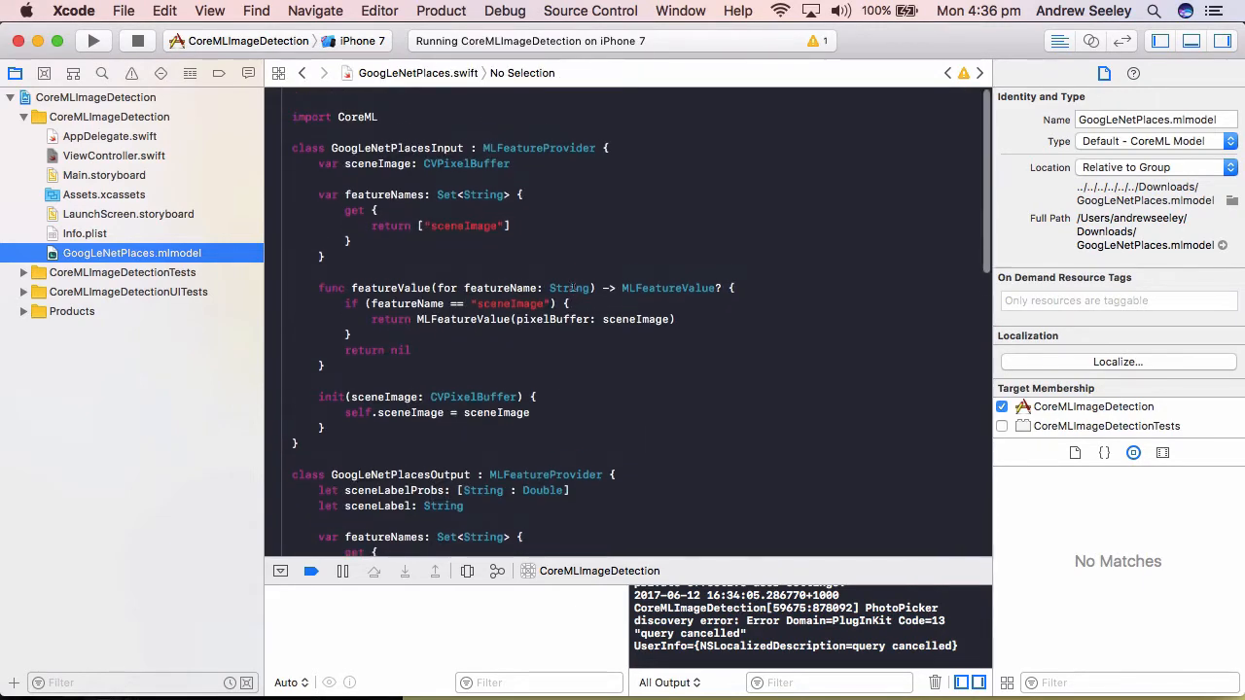
{"action": "scroll", "coordinate": [564, 379], "scroll_direction": "down", "scroll_amount": 10}
{"action": "scroll", "coordinate": [572, 284], "scroll_direction": "up", "scroll_amount": 10}
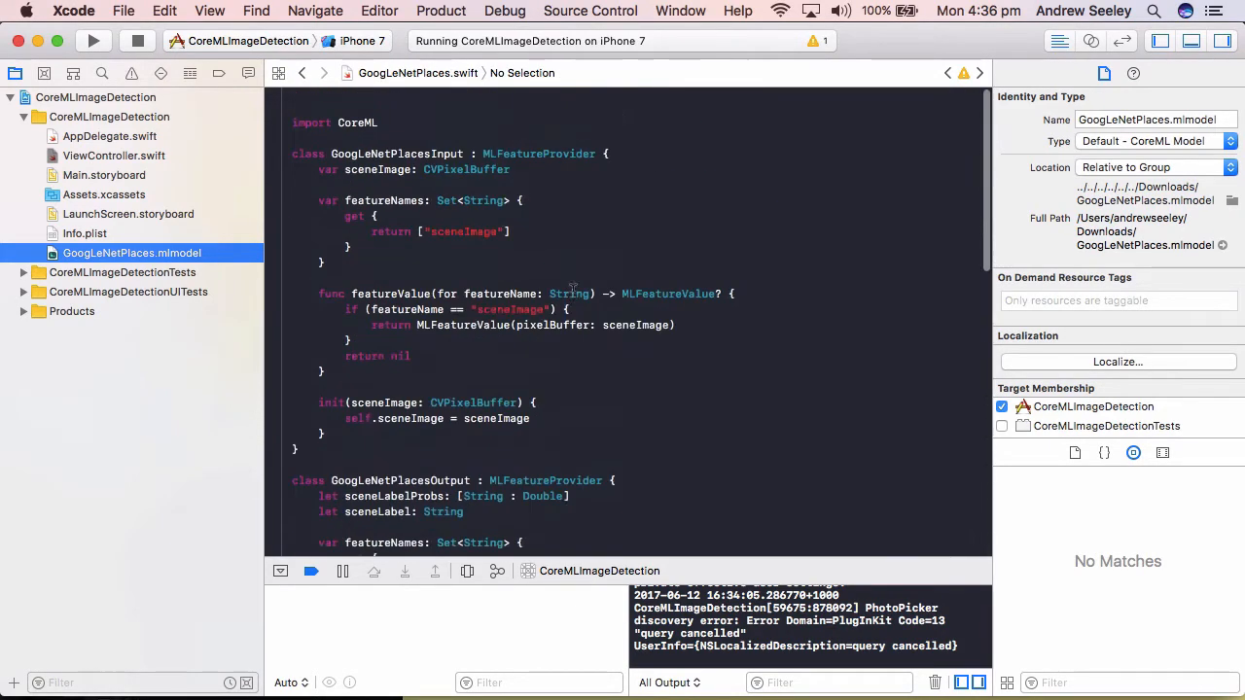
{"action": "left_click", "coordinate": [139, 158]}
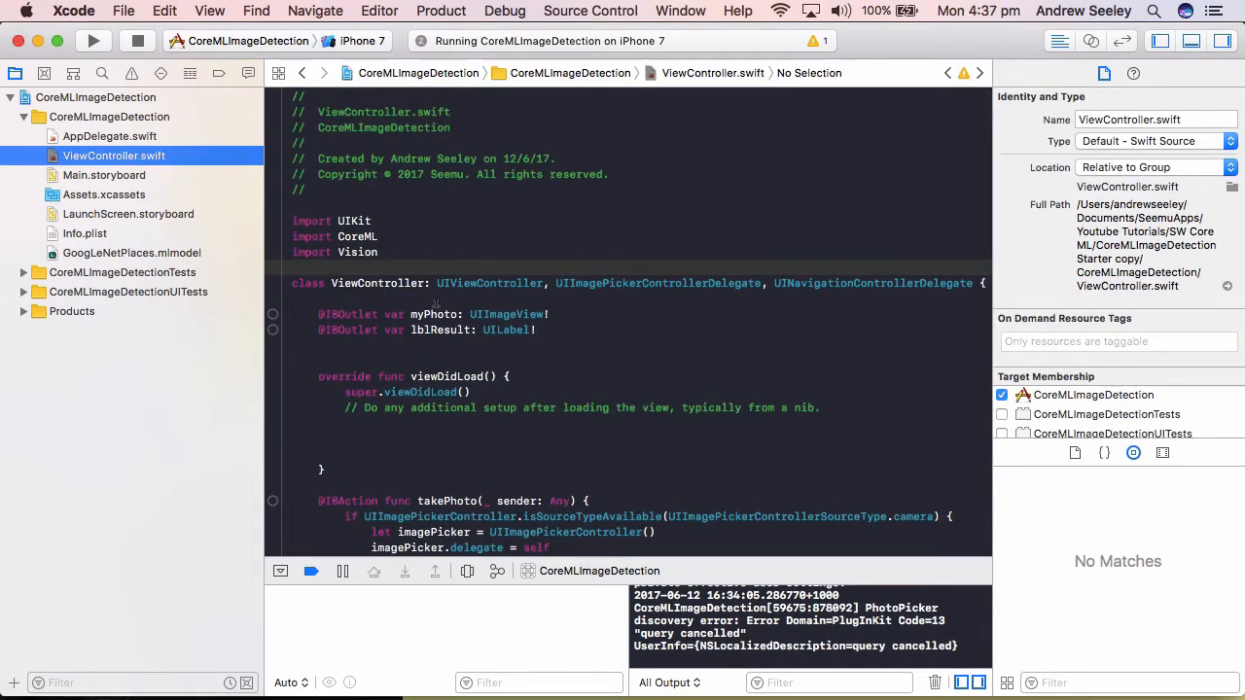
Step: Add a detectImageContent() function below viewDidLoad that sets lblResult.text
{"action": "left_click", "coordinate": [438, 439]}
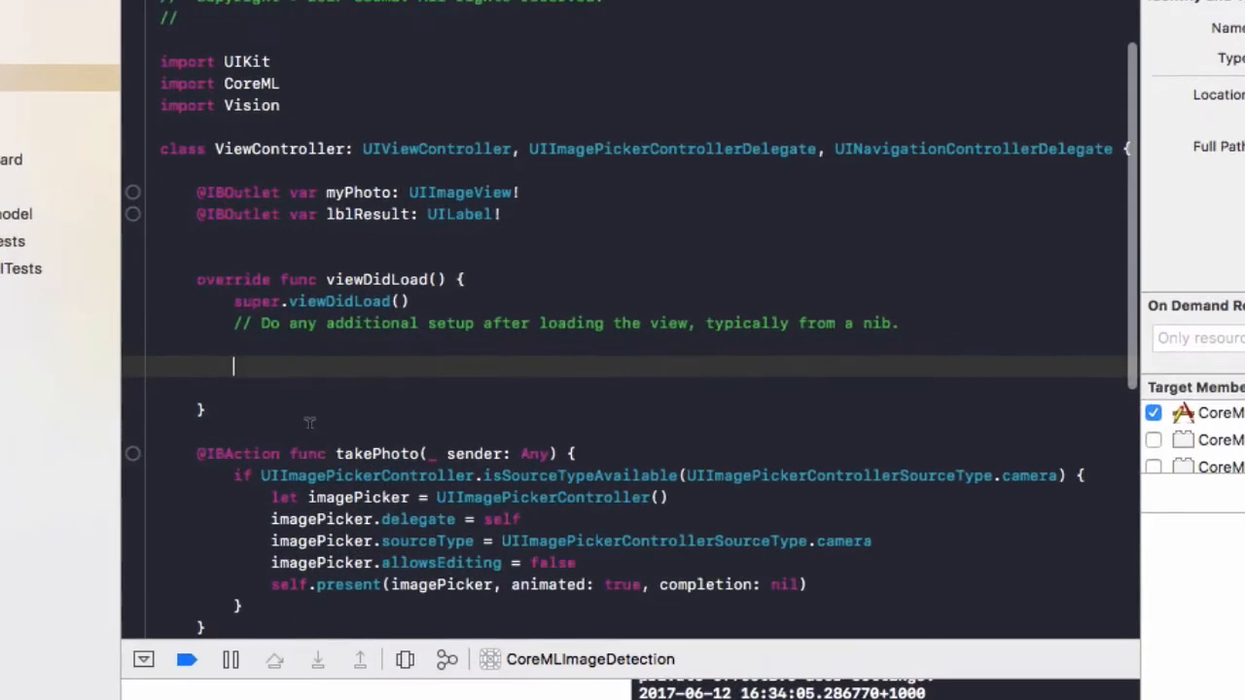
{"action": "left_click", "coordinate": [320, 430]}
{"action": "key", "text": "Return"}
{"action": "type", "text": "func detect"}
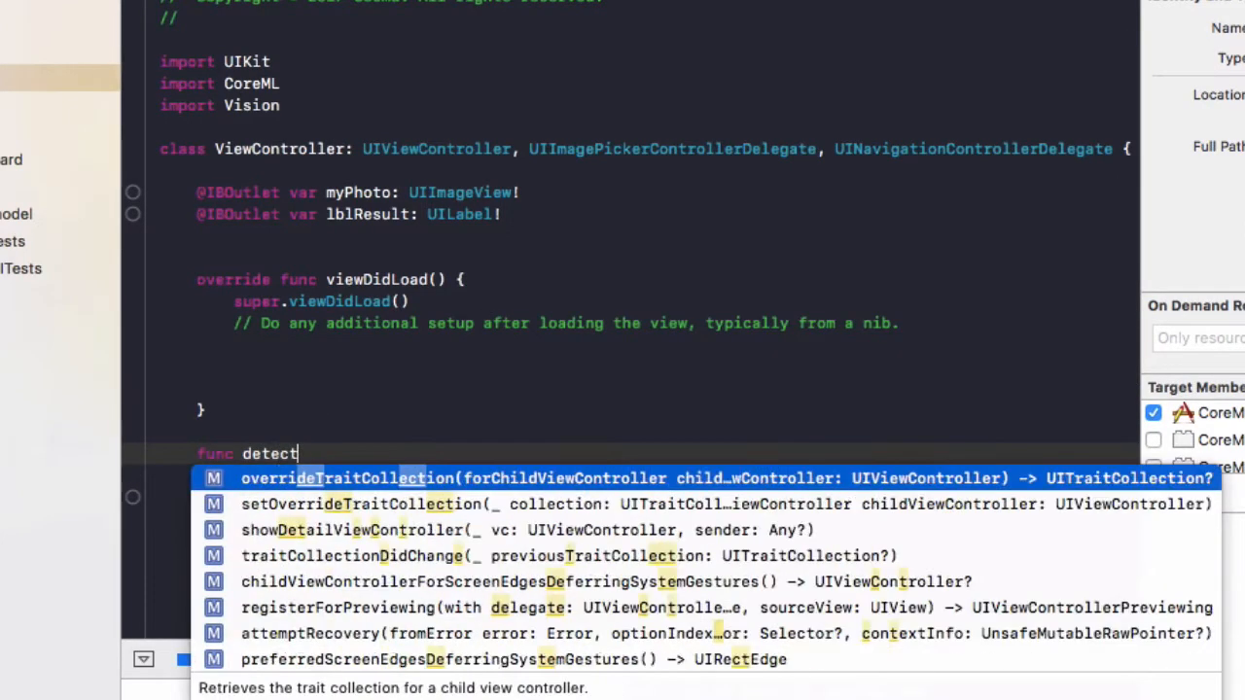
{"action": "type", "text": "ImageContent() {"}
{"action": "key", "text": "Return"}
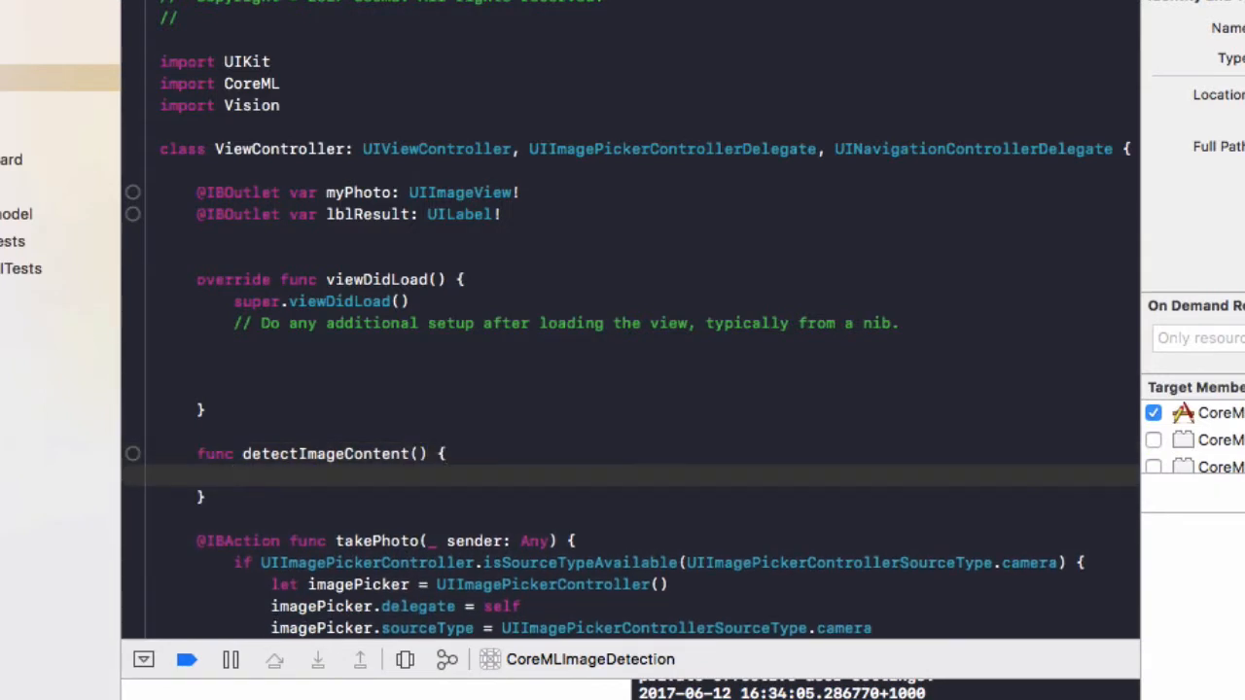
{"action": "type", "text": "lbl"}
{"action": "key", "text": "Return"}
{"action": "type", "text": ".te"}
{"action": "key", "text": "Tab"}
{"action": "type", "text": "= \""}
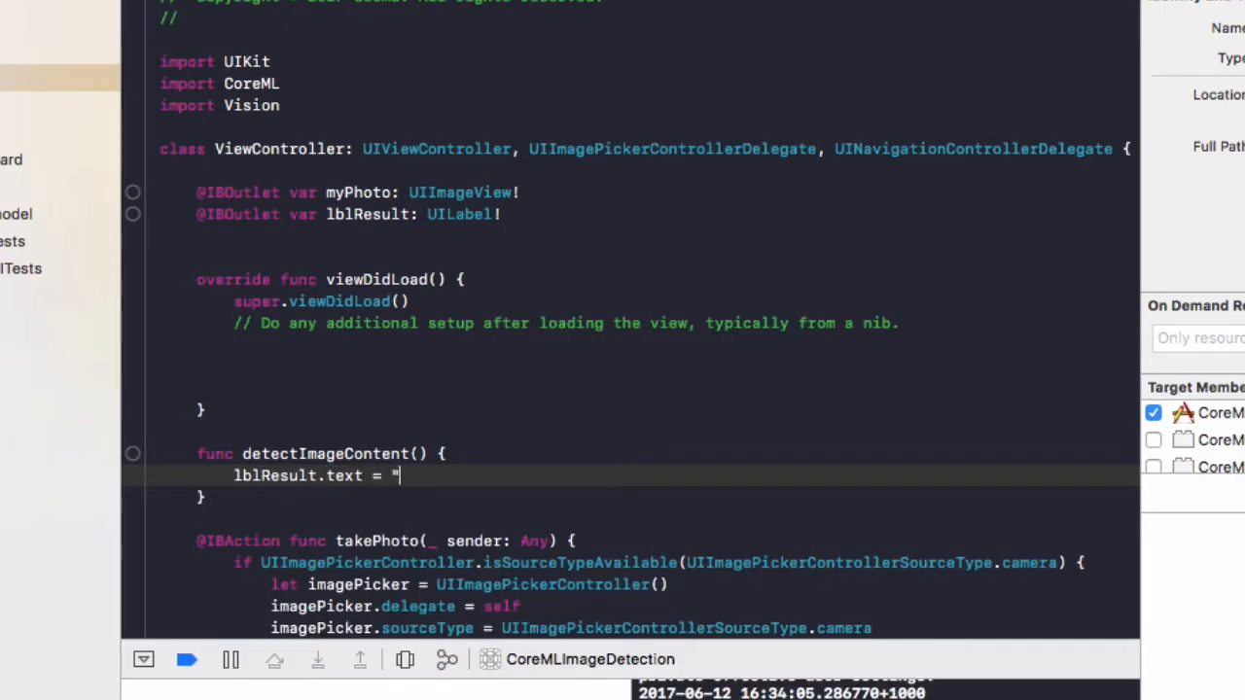
{"action": "type", "text": "Thinking\""}
{"action": "key", "text": "Return"}
{"action": "key", "text": "Return"}
{"action": "key", "text": "Return"}
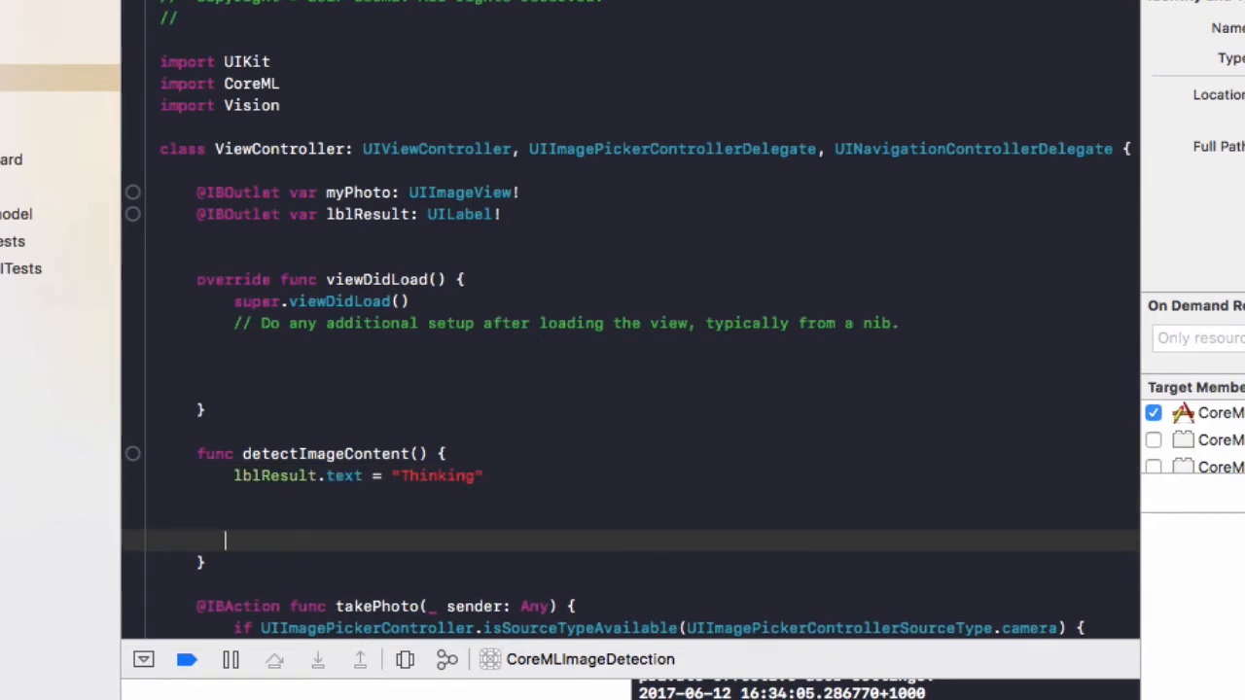
Step: In viewDidLoad, guard-load VNCoreMLModel(for: GoogLeNetPlaces().model), else fatalError("Failed to load model")
{"action": "left_click", "coordinate": [584, 411]}
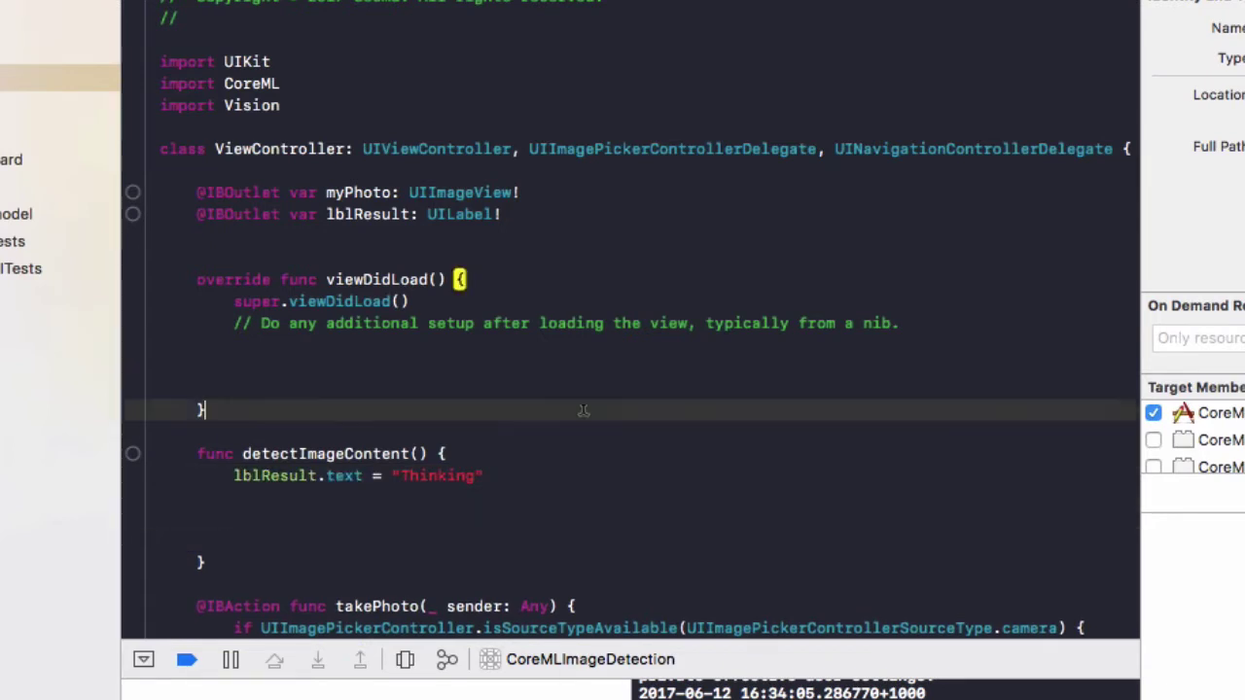
{"action": "left_click", "coordinate": [367, 356]}
{"action": "type", "text": "guard let model = try"}
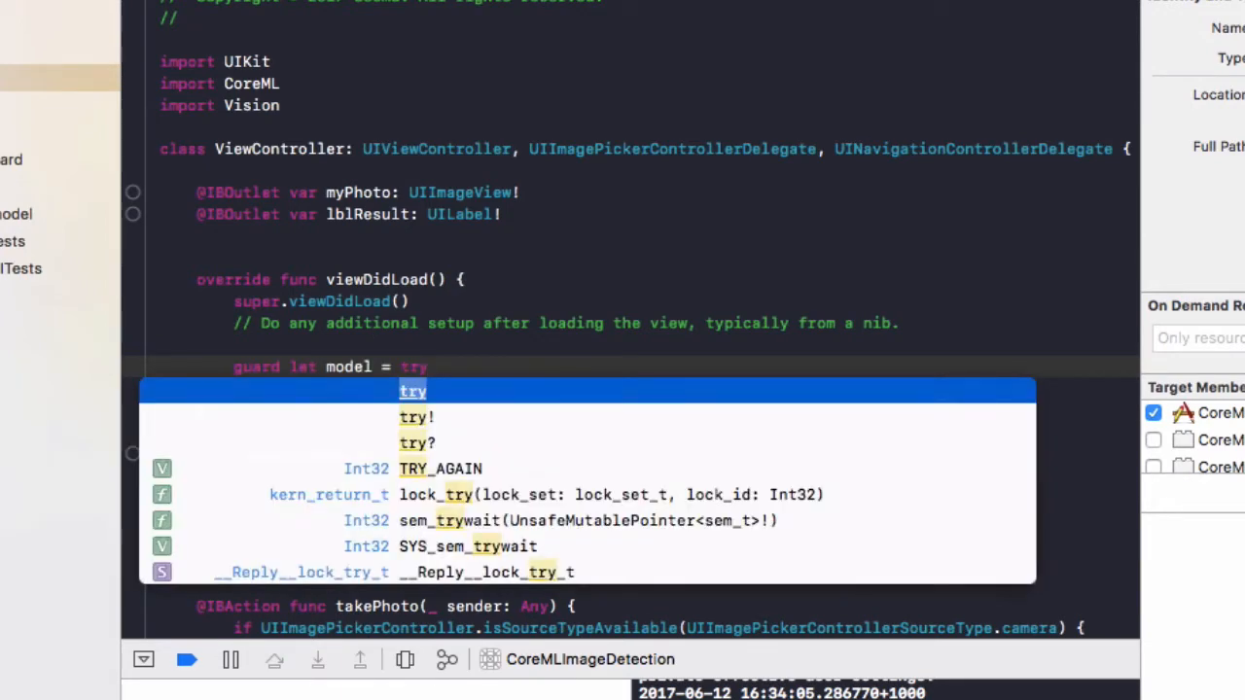
{"action": "type", "text": "? VNCoreM"}
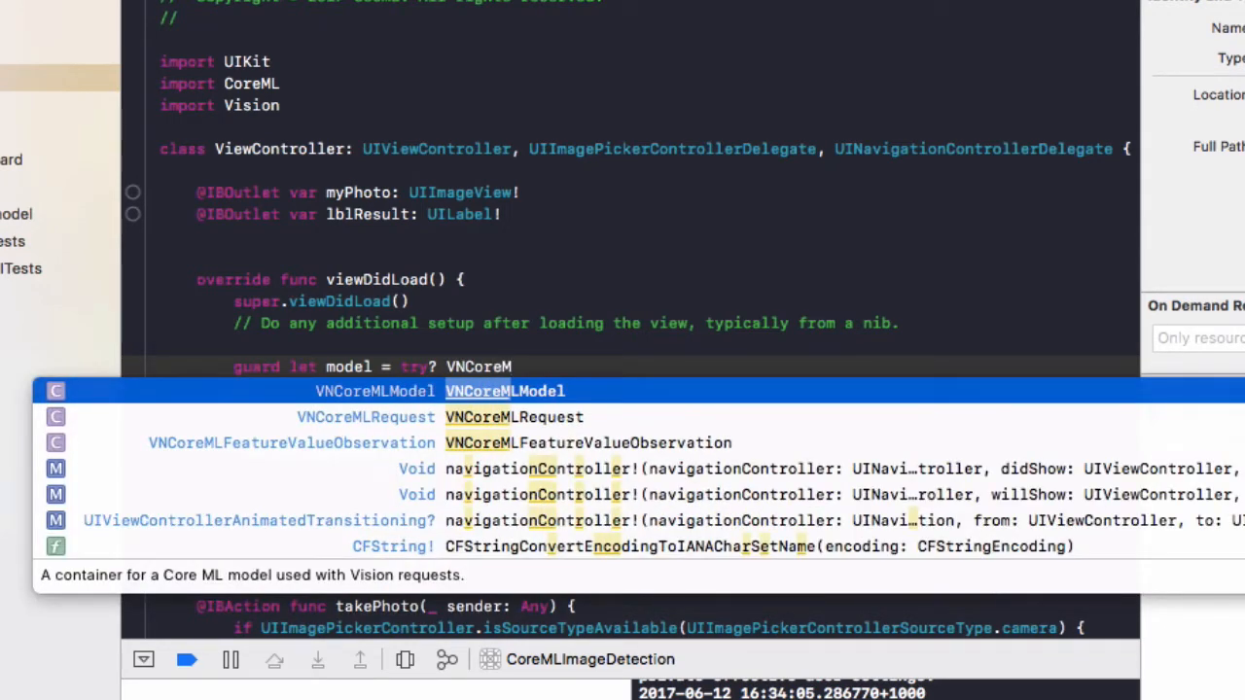
{"action": "key", "text": "Tab"}
{"action": "type", "text": "("}
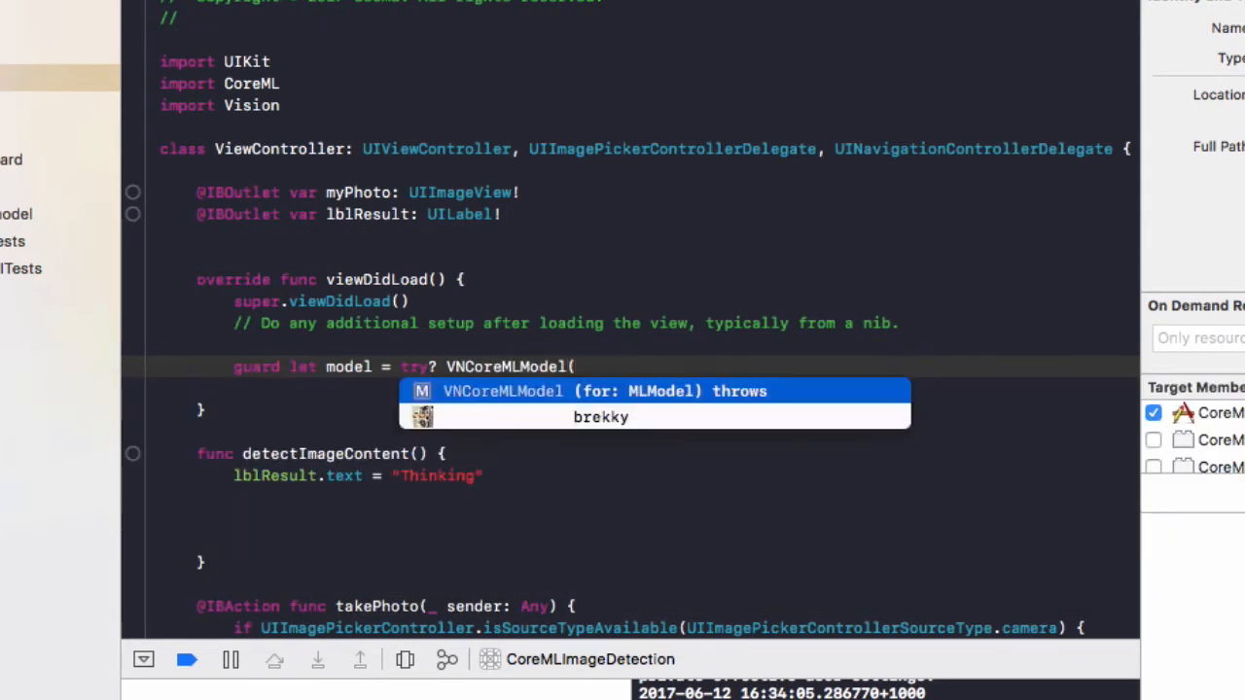
{"action": "key", "text": "Return"}
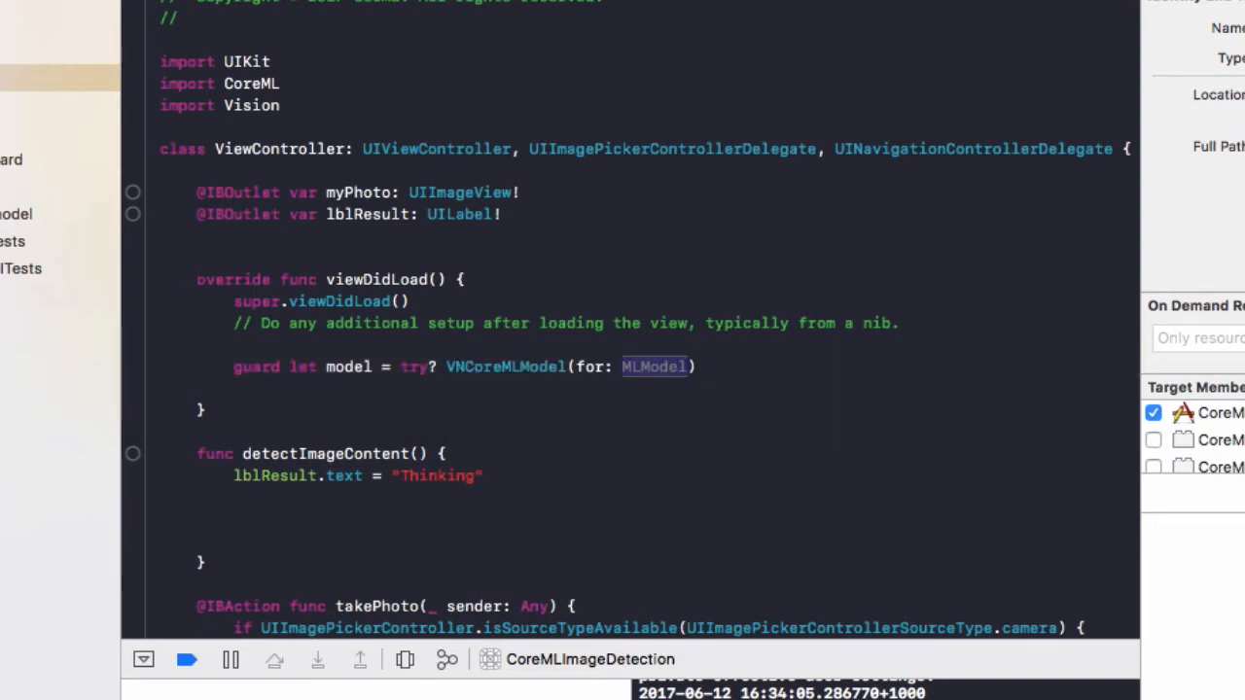
{"action": "type", "text": "Goo"}
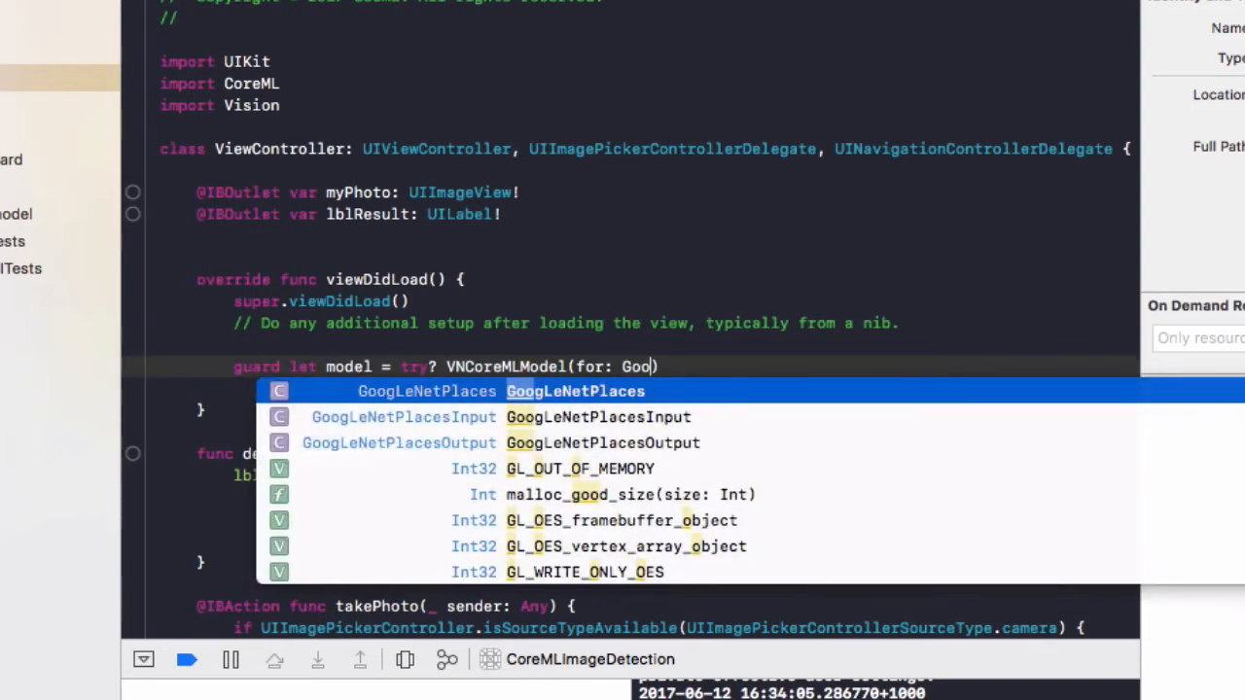
{"action": "key", "text": "Return"}
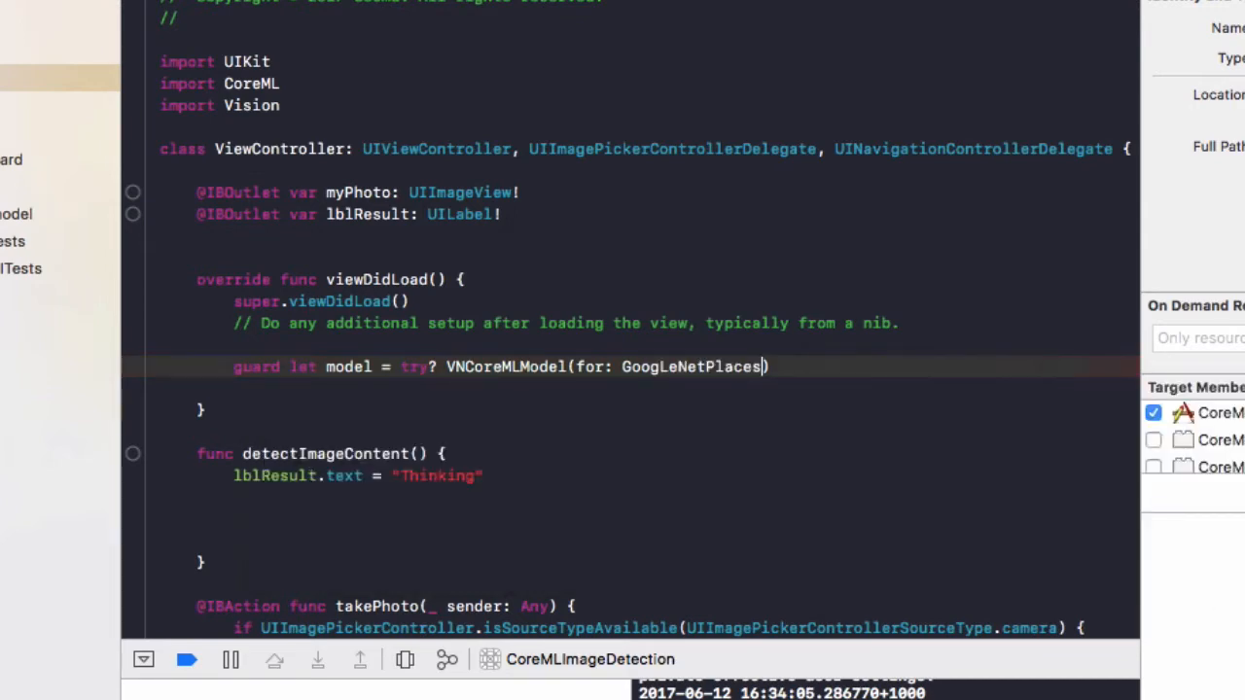
{"action": "type", "text": ".mo"}
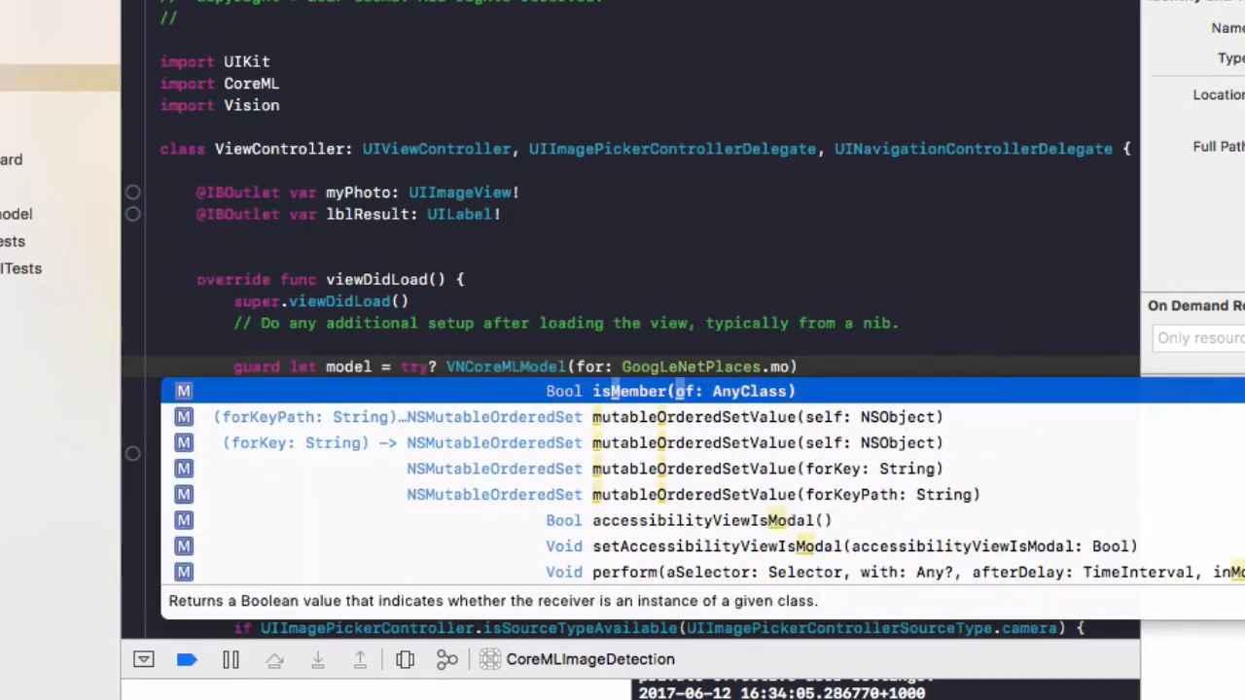
{"action": "type", "text": "del()"}
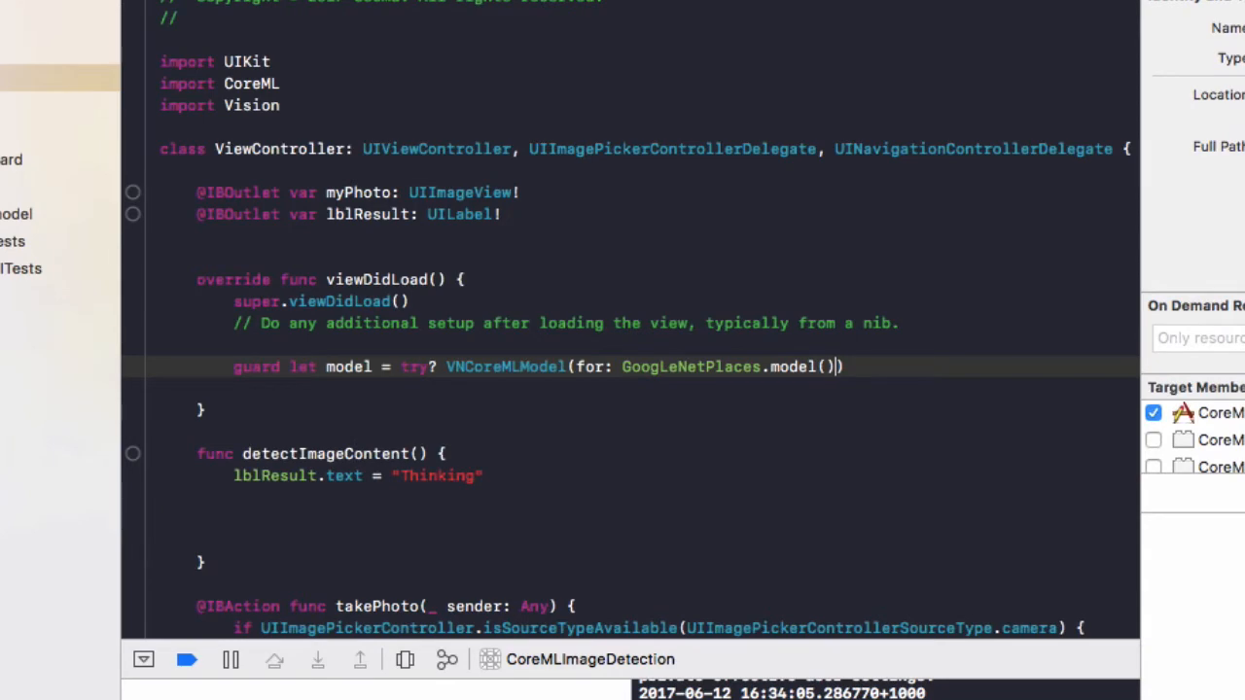
{"action": "key", "text": "BackSpace"}
{"action": "key", "text": "BackSpace"}
{"action": "key", "text": "BackSpace"}
{"action": "key", "text": "BackSpace"}
{"action": "key", "text": "BackSpace"}
{"action": "key", "text": "BackSpace"}
{"action": "key", "text": "BackSpace"}
{"action": "type", "text": "().model"}
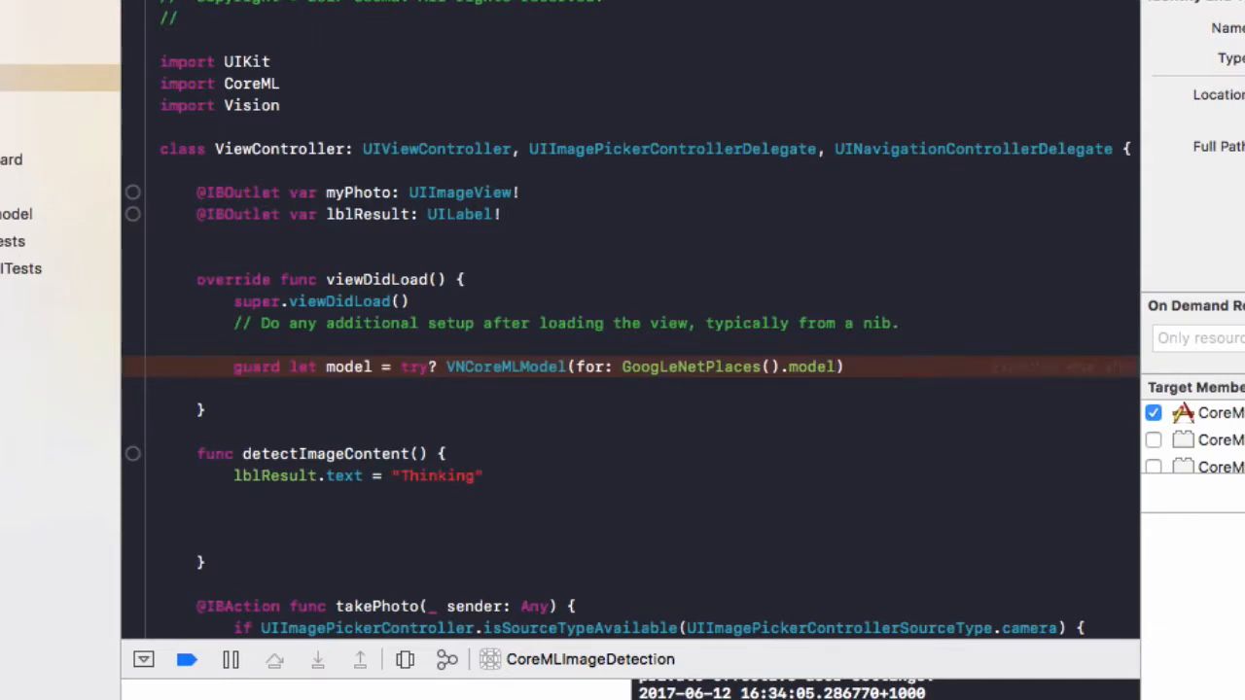
{"action": "type", "text": ") else {"}
{"action": "key", "text": "Return"}
{"action": "type", "text": "fatal"}
{"action": "key", "text": "Return"}
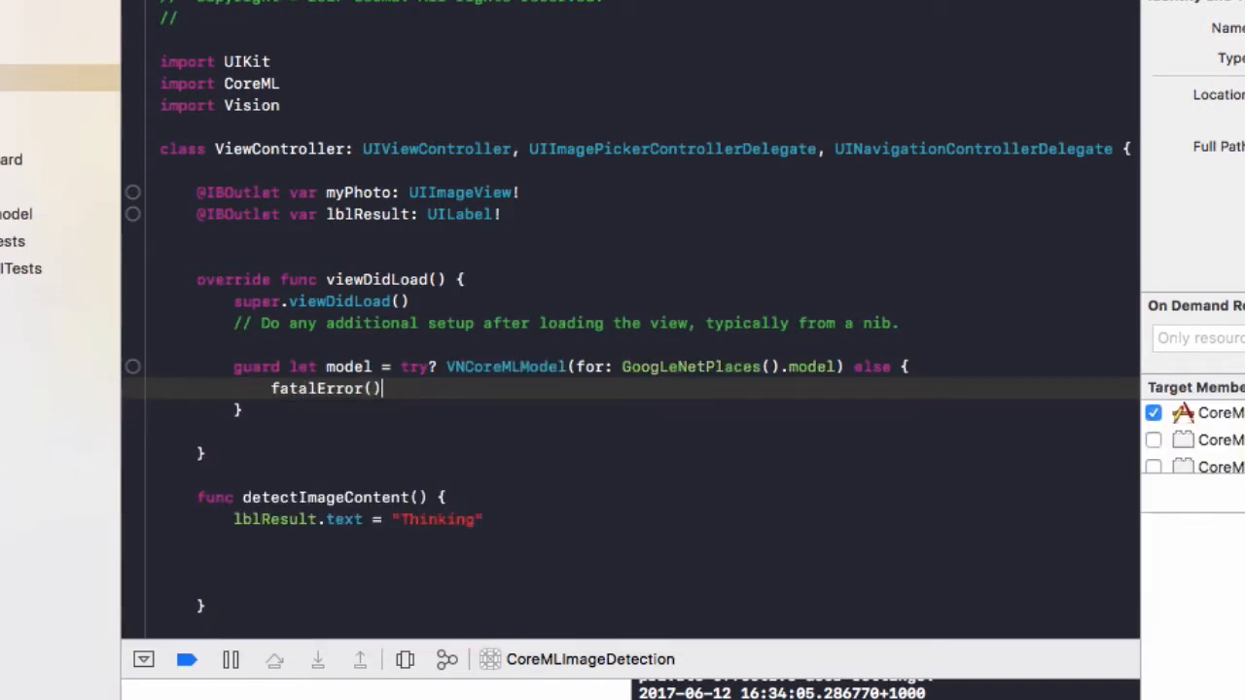
{"action": "key", "text": "BackSpace"}
{"action": "key", "text": "BackSpace"}
{"action": "type", "text": "\"Failed to load model"}
{"action": "key", "text": "Right"}
{"action": "key", "text": "Right"}
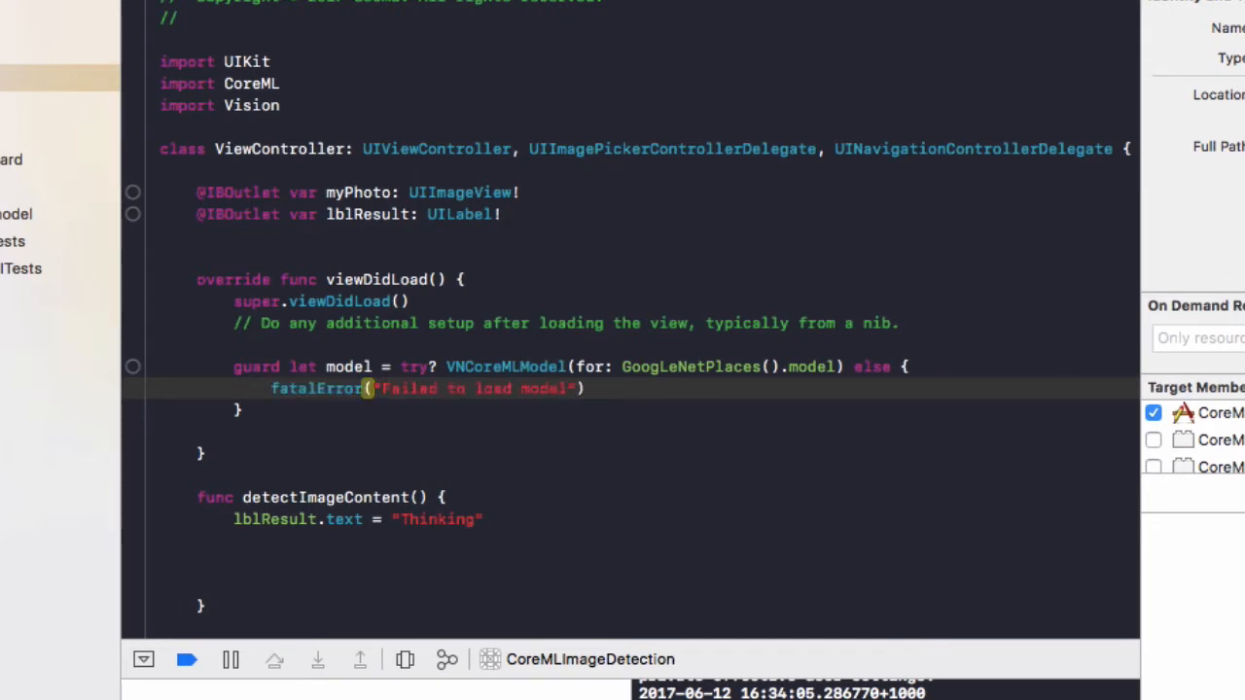
{"action": "key", "text": "Down"}
{"action": "key", "text": "Return"}
{"action": "key", "text": "Return"}
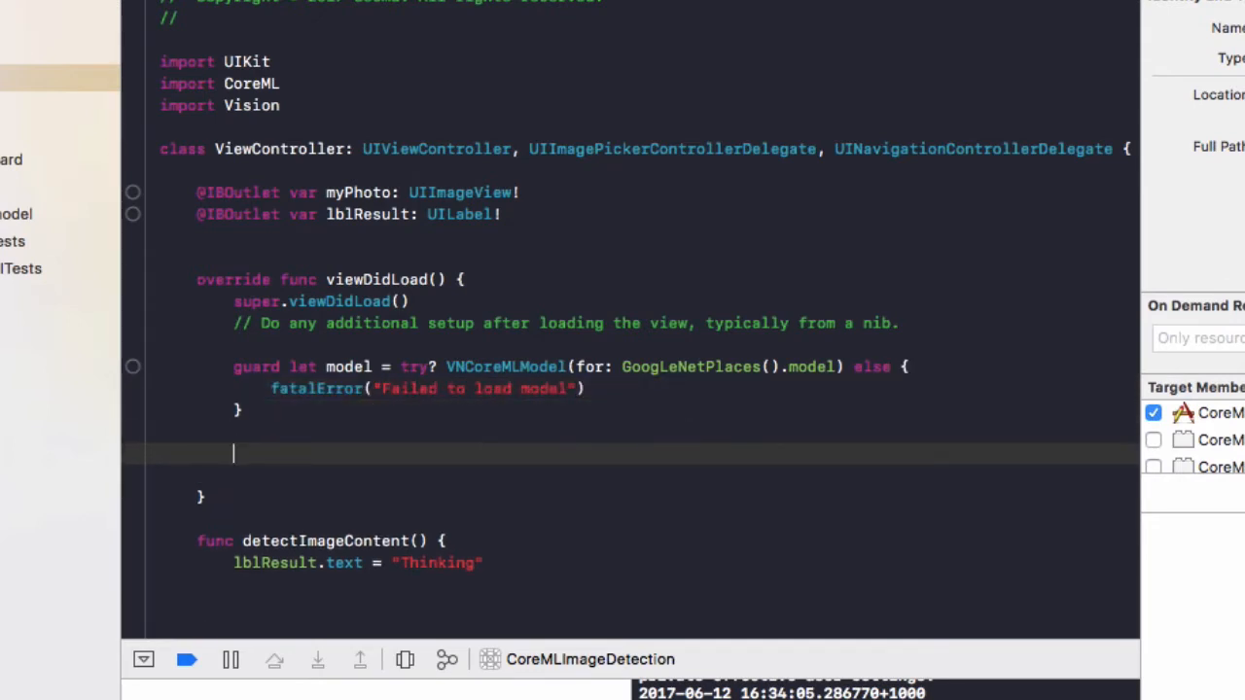
{"action": "type", "text": "// Create a vision request"}
Step: Create a VNCoreMLRequest for the model with a completion handler closure
{"action": "key", "text": "Return"}
{"action": "key", "text": "Return"}
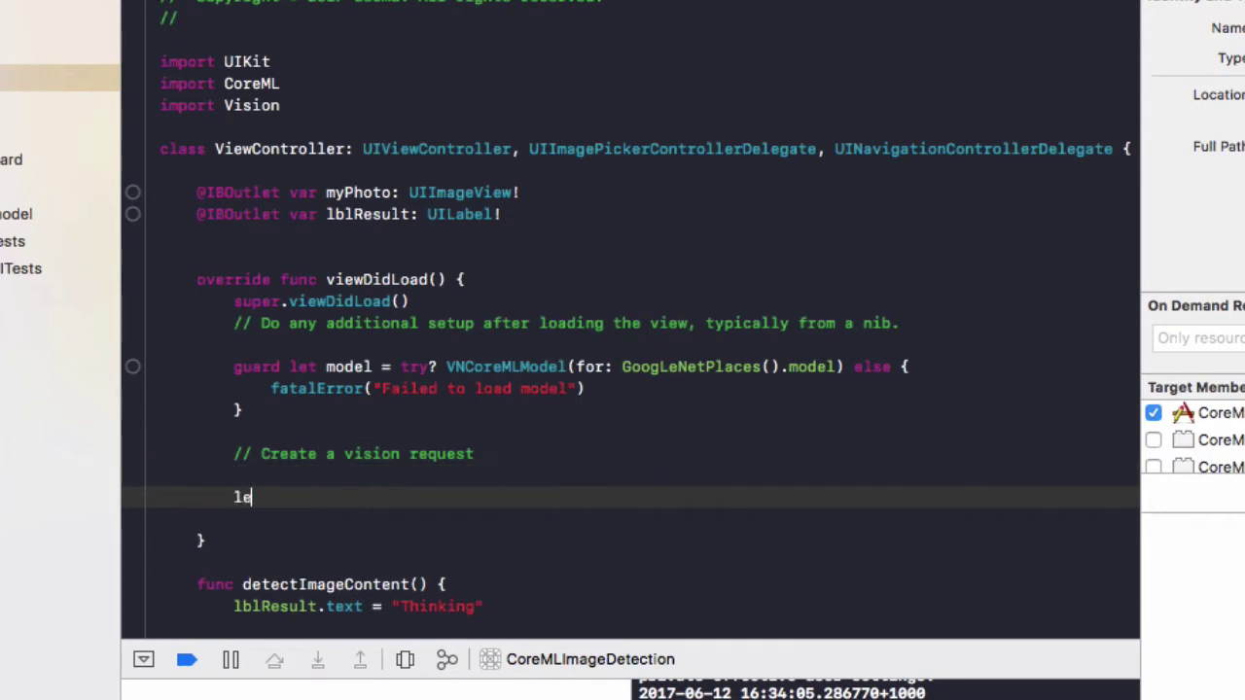
{"action": "type", "text": "let request"}
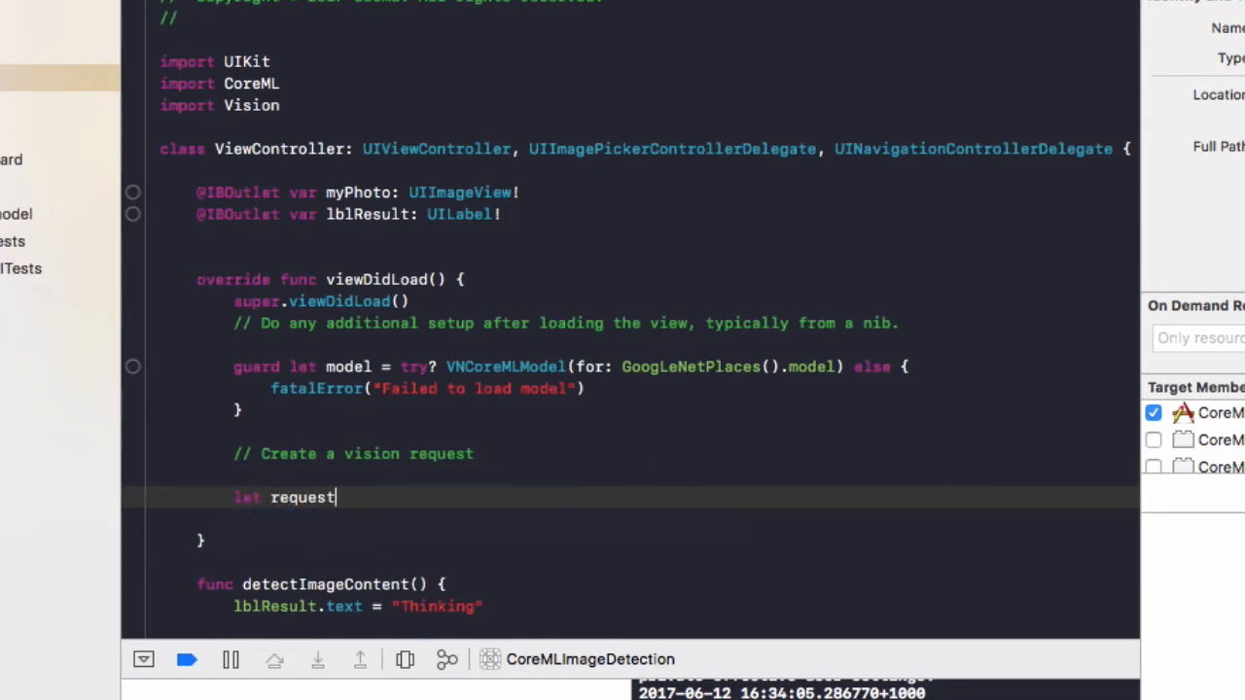
{"action": "type", "text": " = VNCoreML"}
{"action": "key", "text": "Down"}
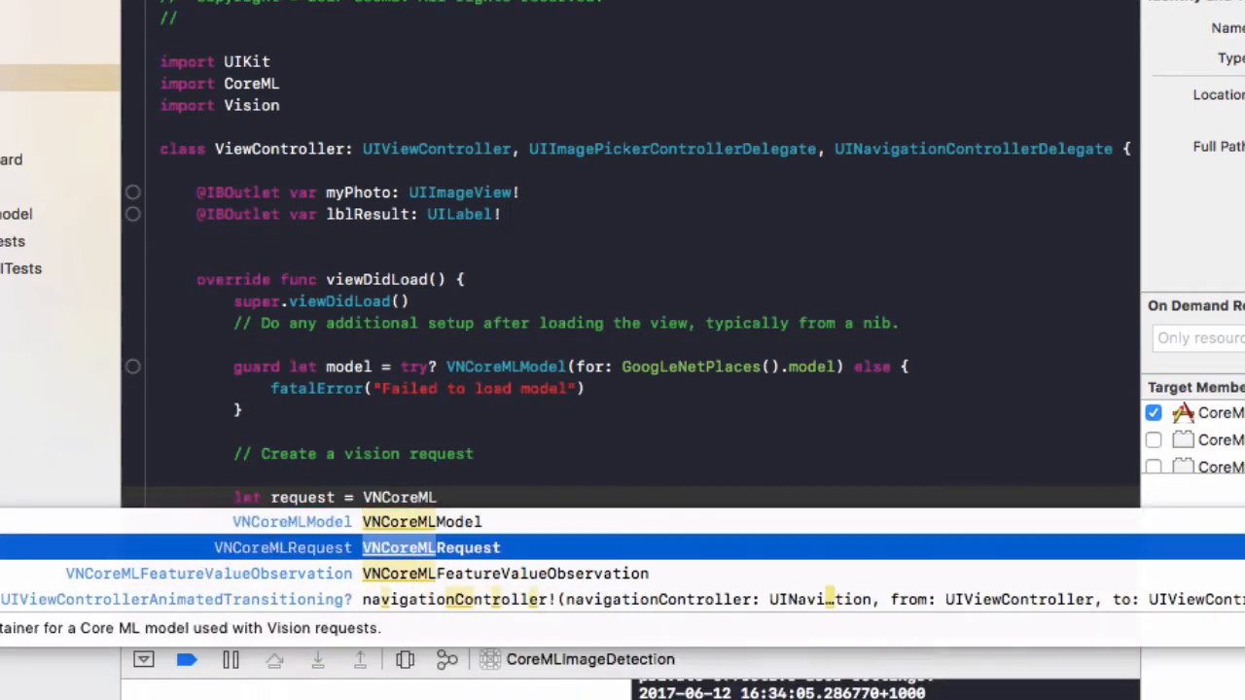
{"action": "key", "text": "Return"}
{"action": "type", "text": "("}
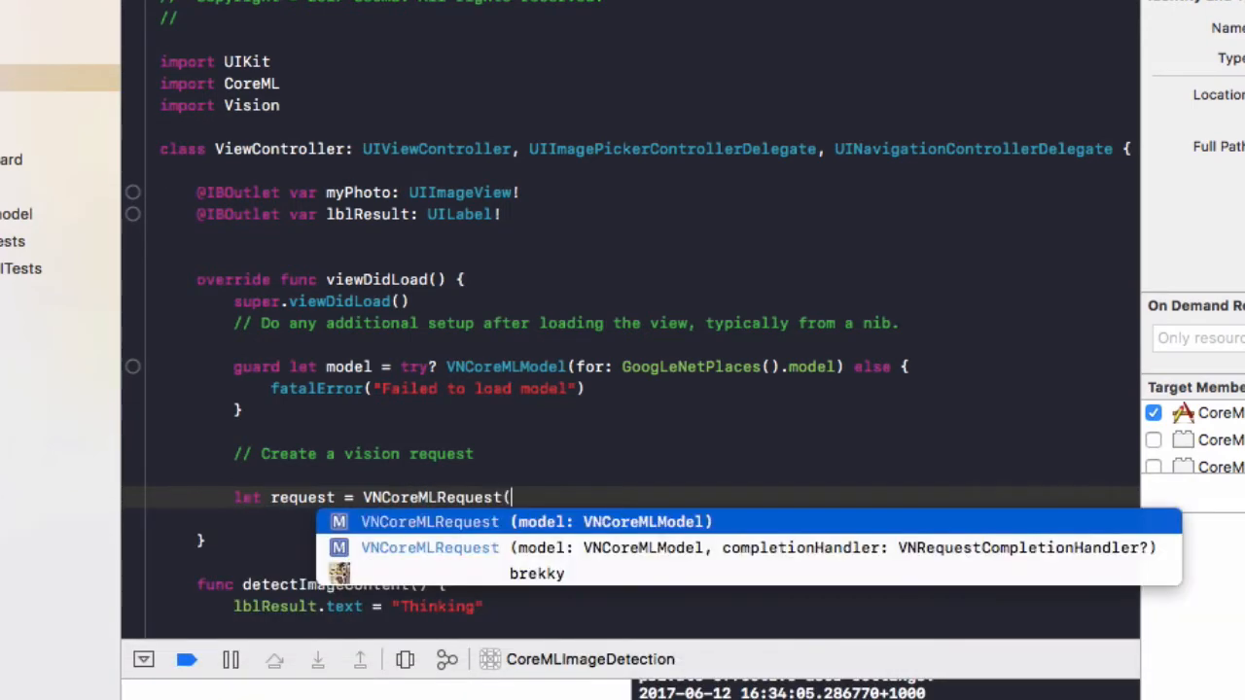
{"action": "key", "text": "Return"}
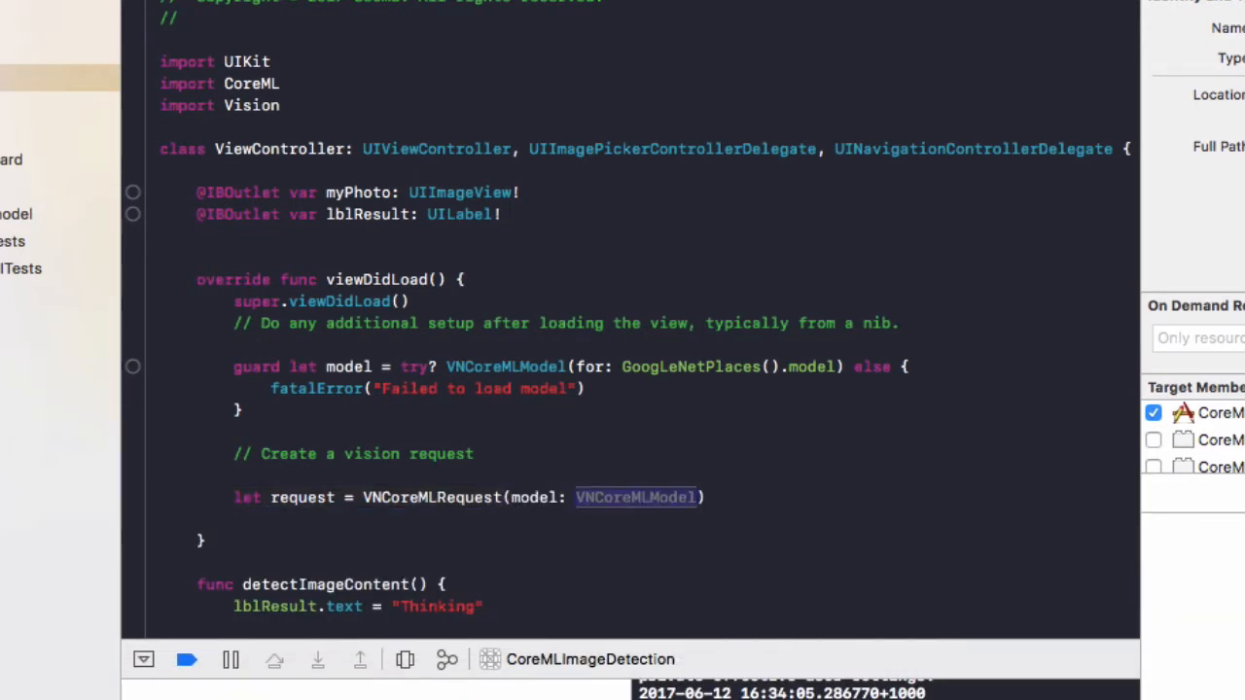
{"action": "type", "text": "model) {"}
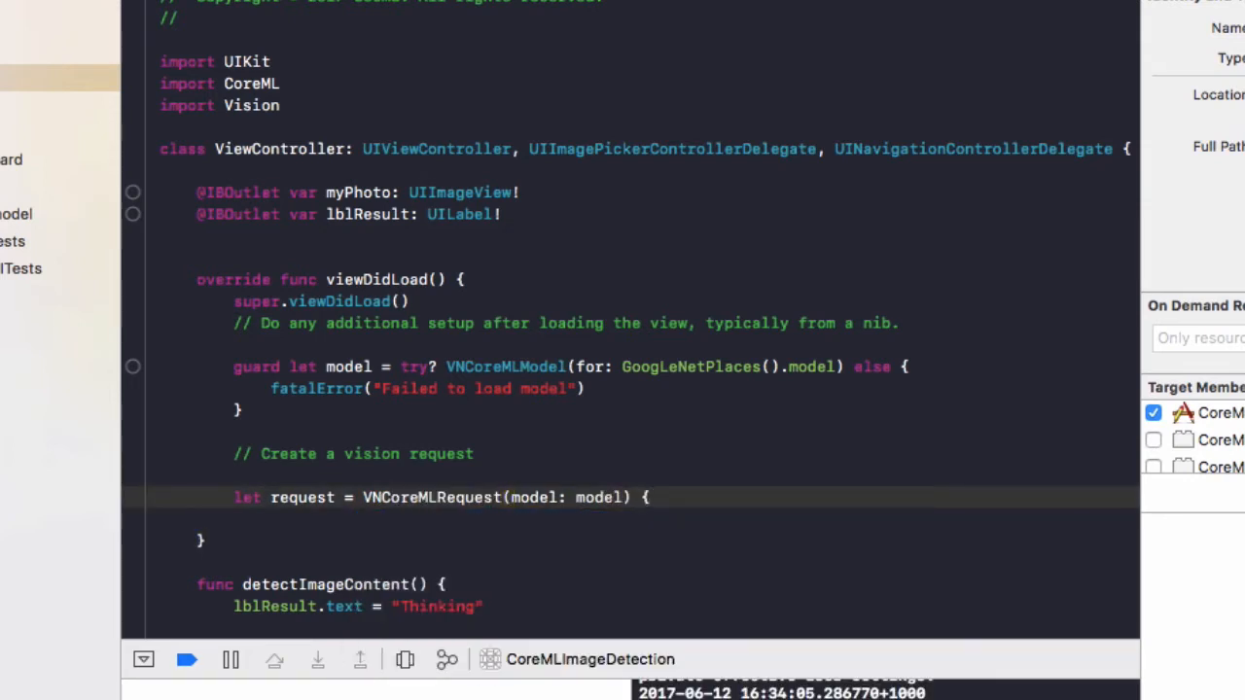
{"action": "type", "text": "[weak self"}
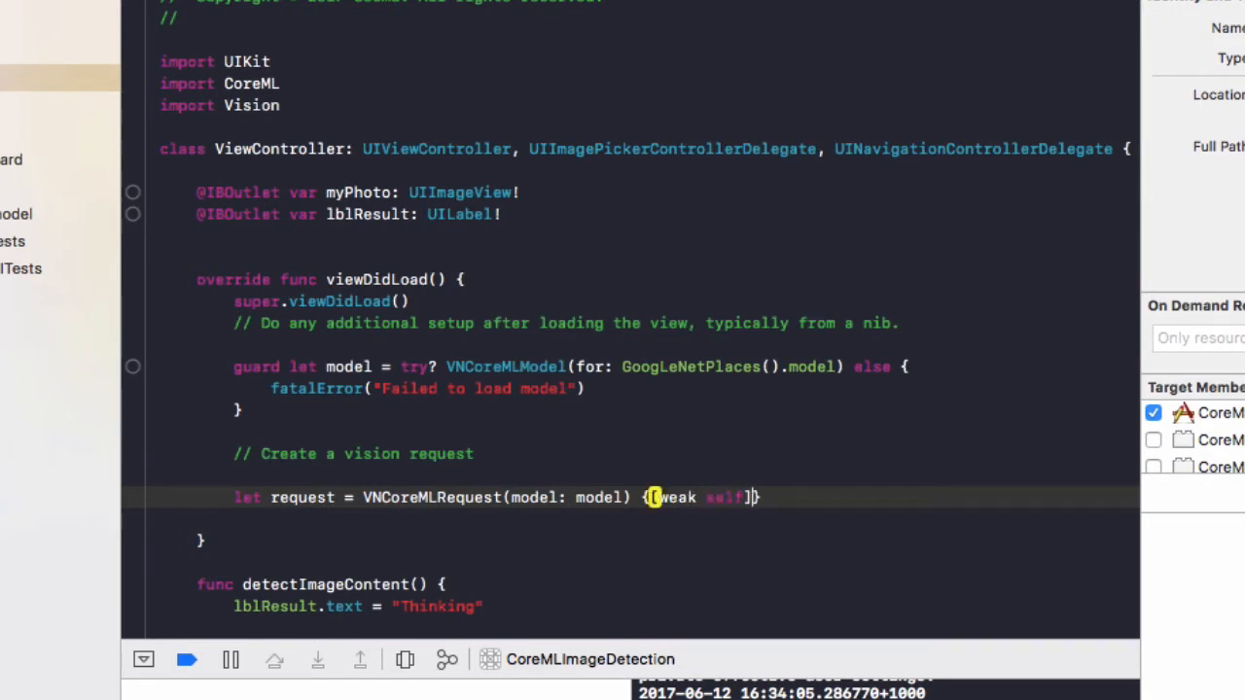
{"action": "type", "text": "] request"}
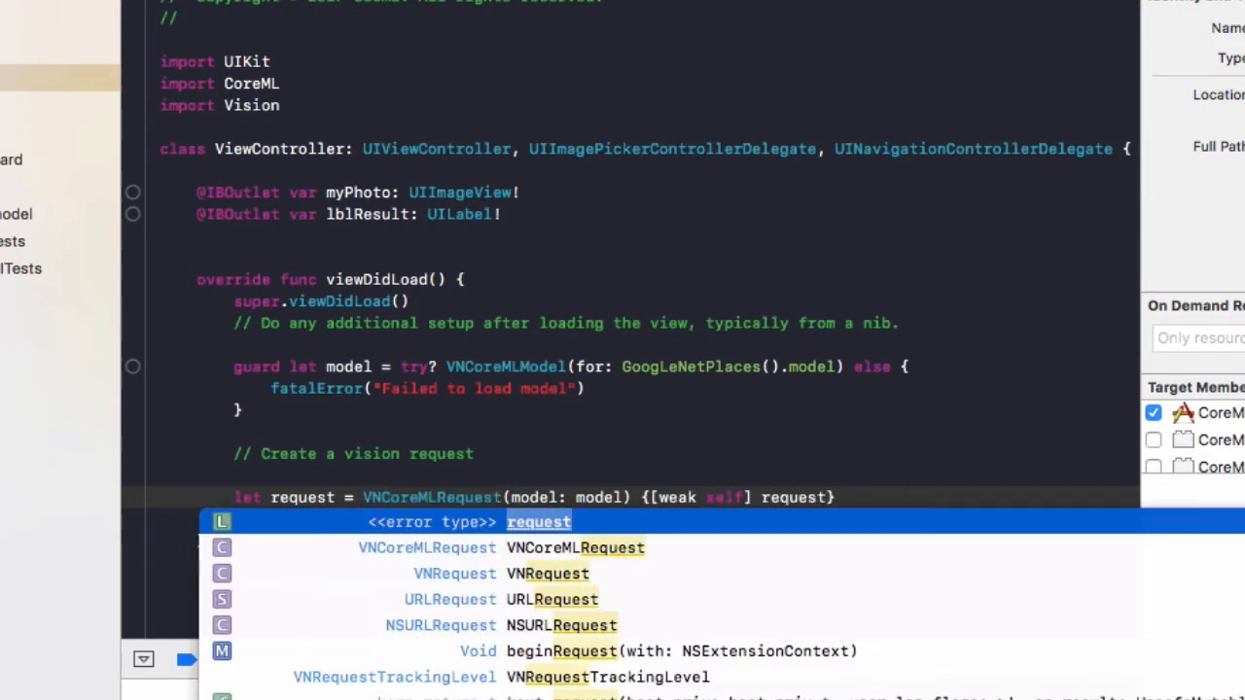
{"action": "type", "text": ", error in"}
{"action": "key", "text": "Tab"}
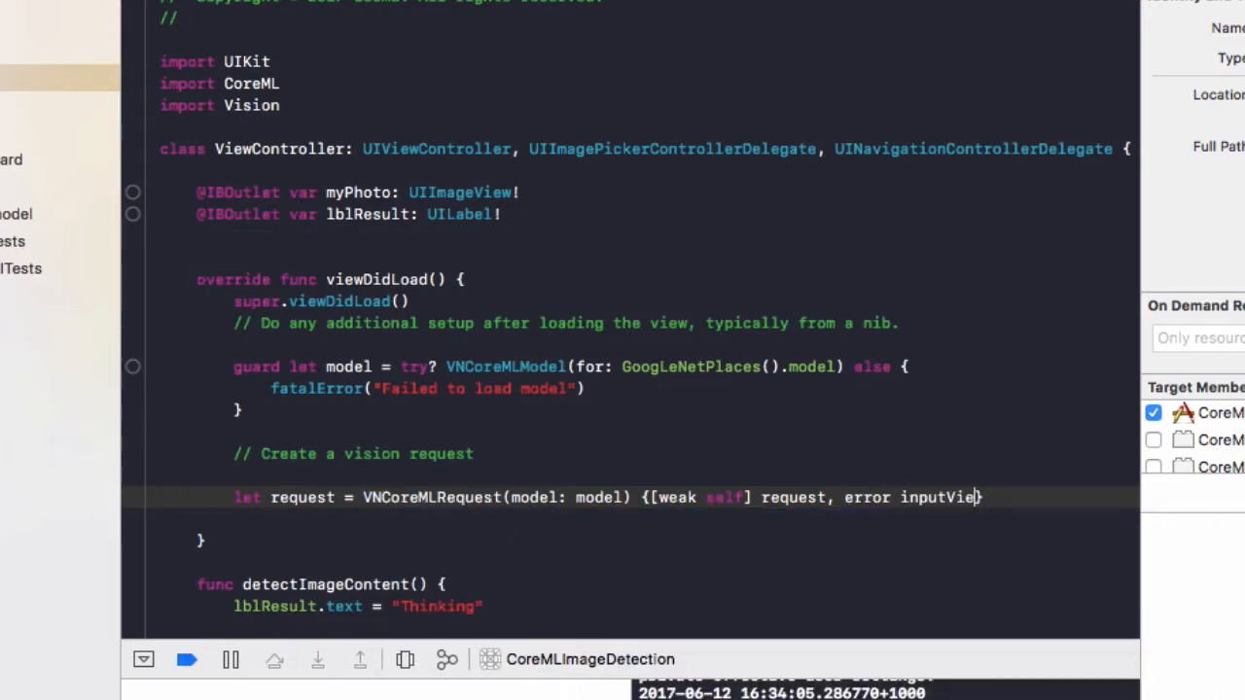
{"action": "key", "text": "BackSpace"}
{"action": "key", "text": "BackSpace"}
{"action": "key", "text": "BackSpace"}
{"action": "key", "text": "BackSpace"}
{"action": "key", "text": "BackSpace"}
{"action": "key", "text": "BackSpace"}
{"action": "key", "text": "Return"}
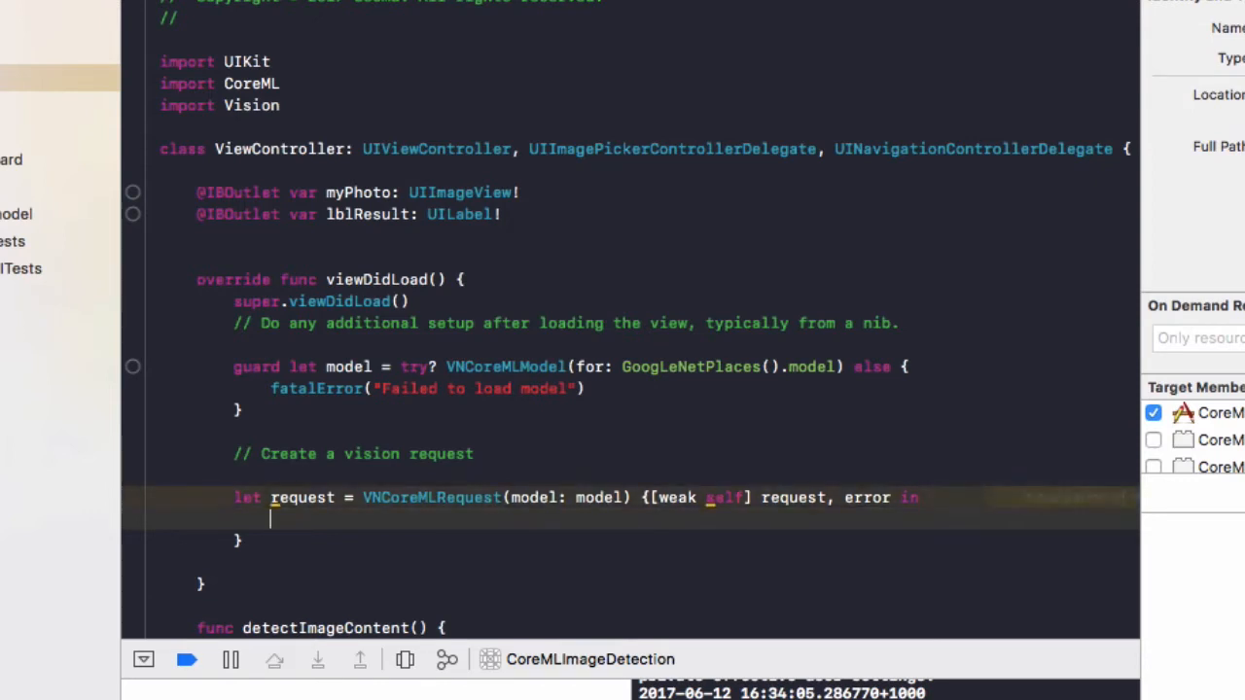
{"action": "type", "text": "guard let results"}
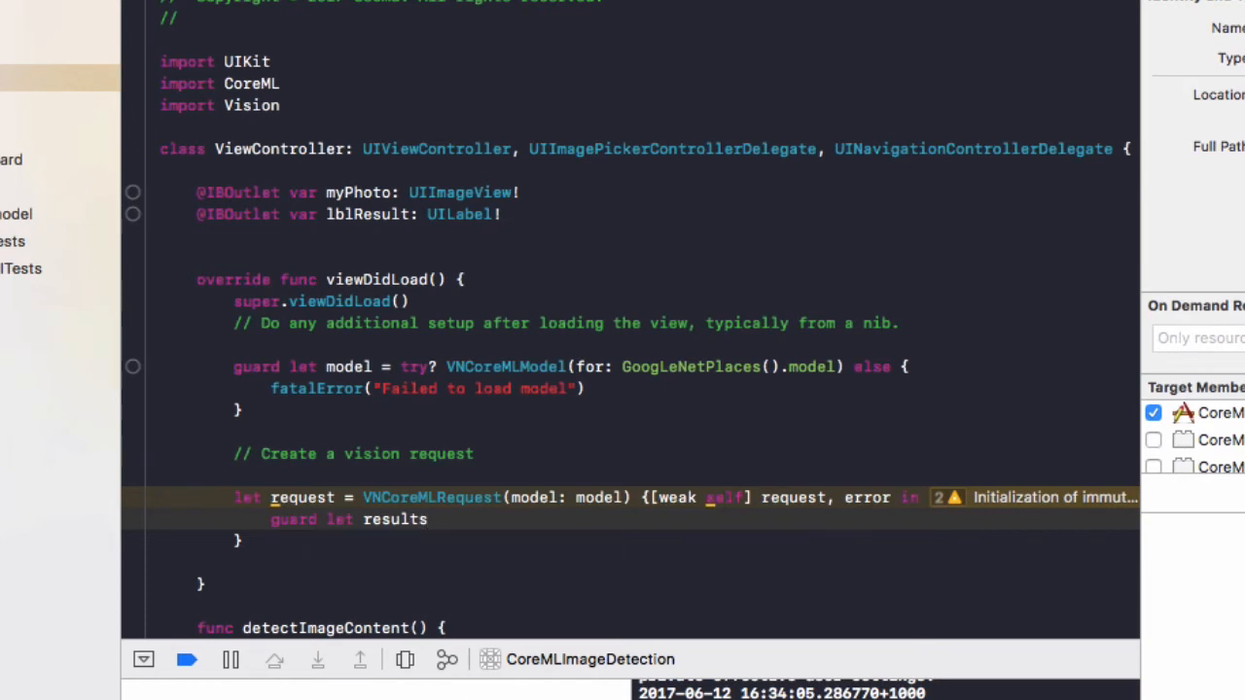
{"action": "type", "text": " = req"}
Step: Start the guard casting request.results as [VNClassificationObservation]
{"action": "key", "text": "Tab"}
{"action": "type", "text": ".r"}
{"action": "key", "text": "Tab"}
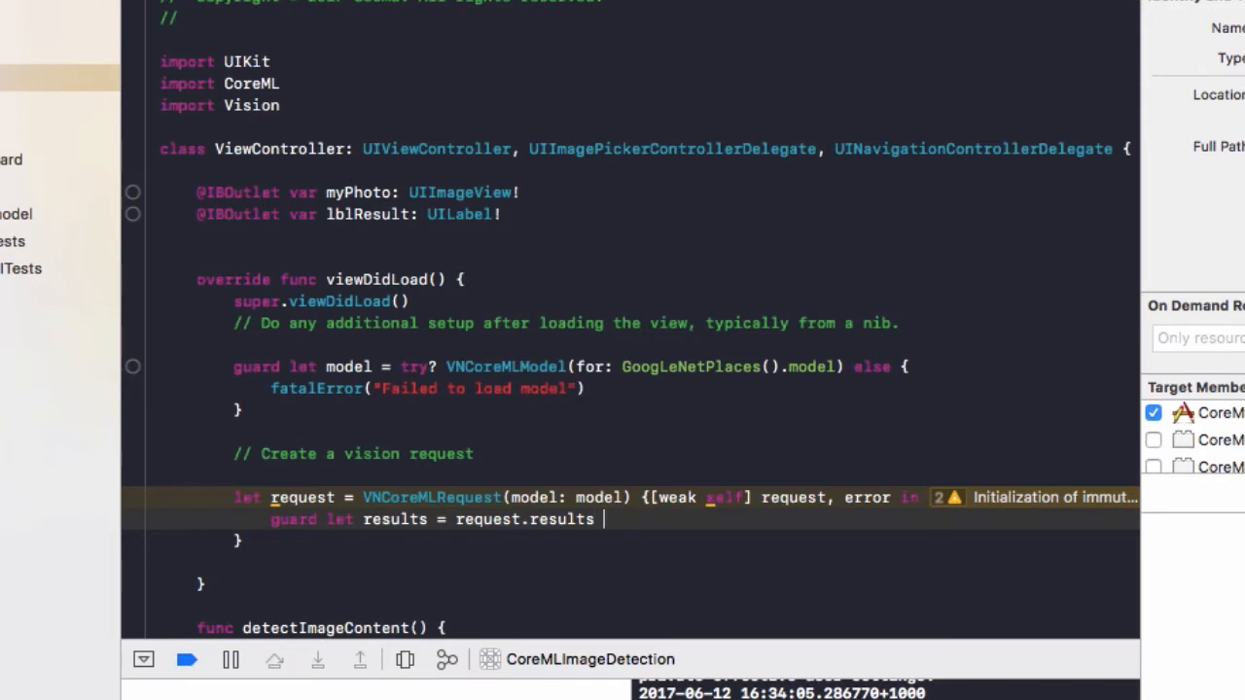
{"action": "type", "text": "as? ["}
{"action": "type", "text": "VN"}
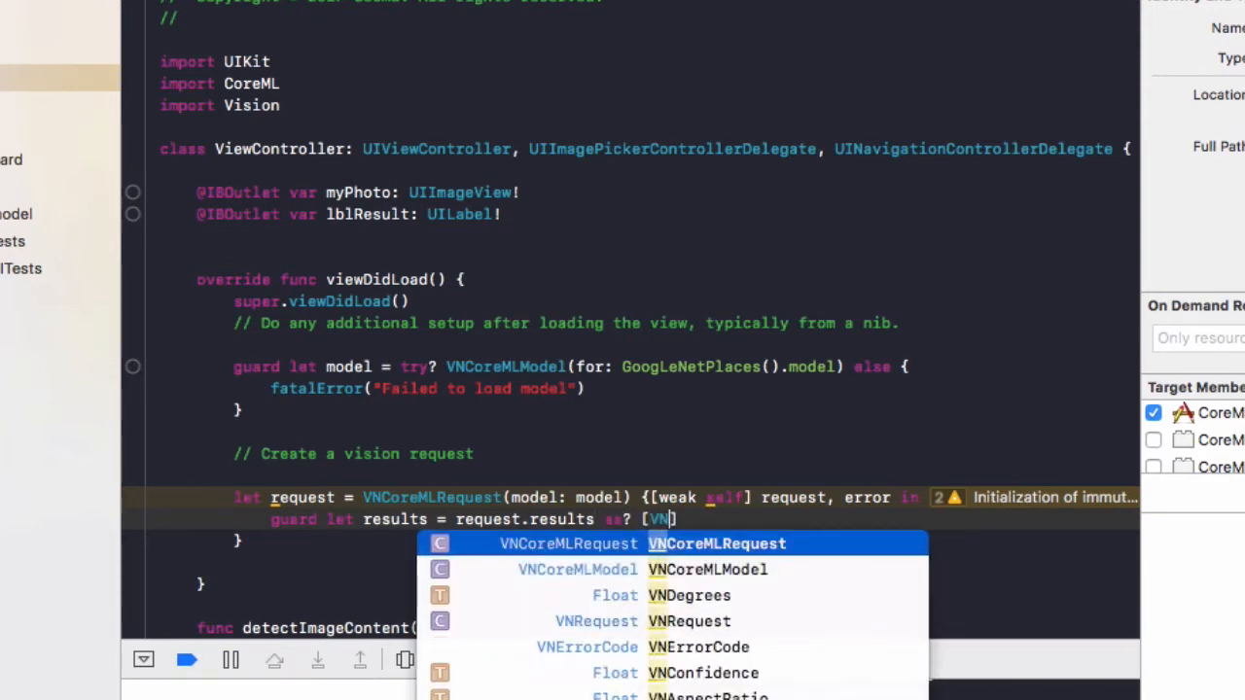
{"action": "type", "text": "Clas"}
{"action": "key", "text": "Return"}
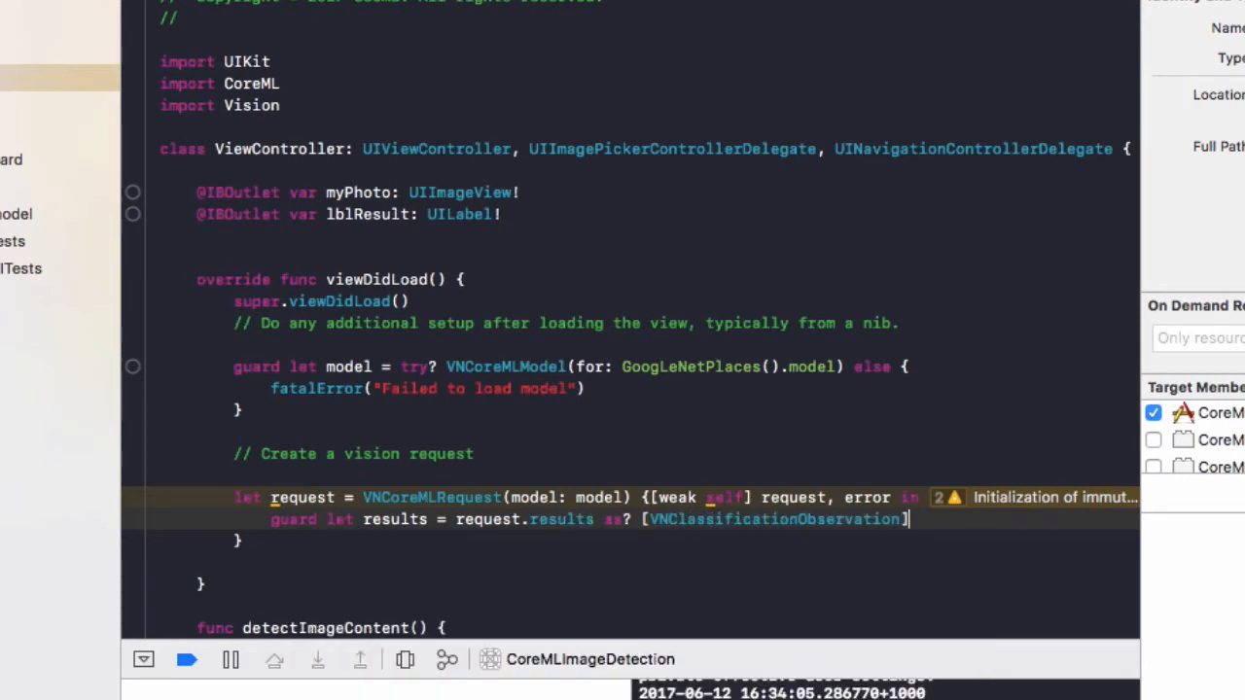
{"action": "type", "text": ","}
Step: Add 'let topResult = results.first' with an else calling fatalError("Unexpected results")
{"action": "key", "text": "Return"}
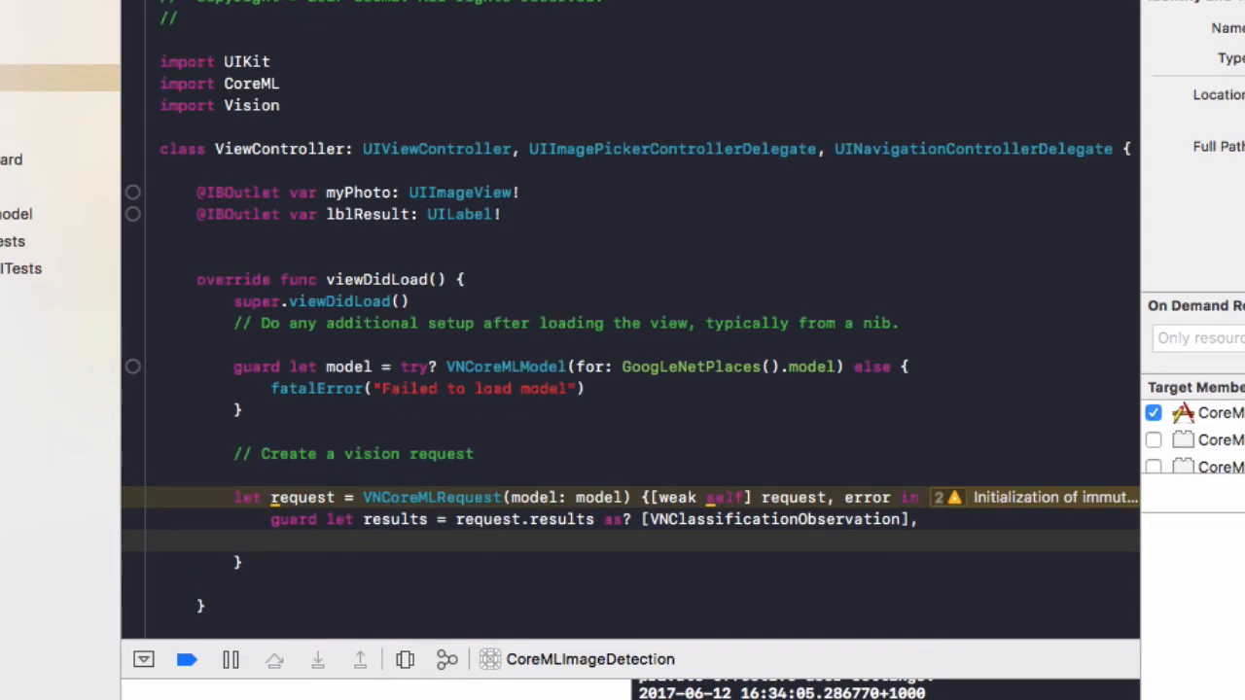
{"action": "type", "text": "let topResult ="}
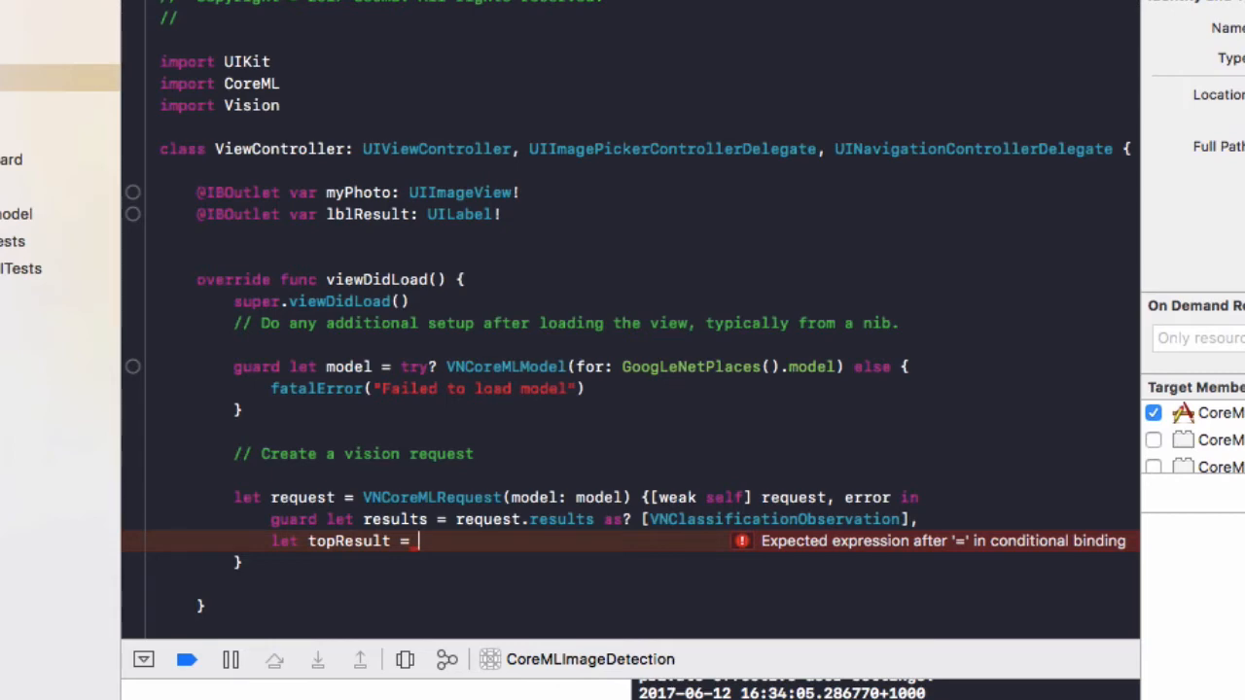
{"action": "type", "text": "re"}
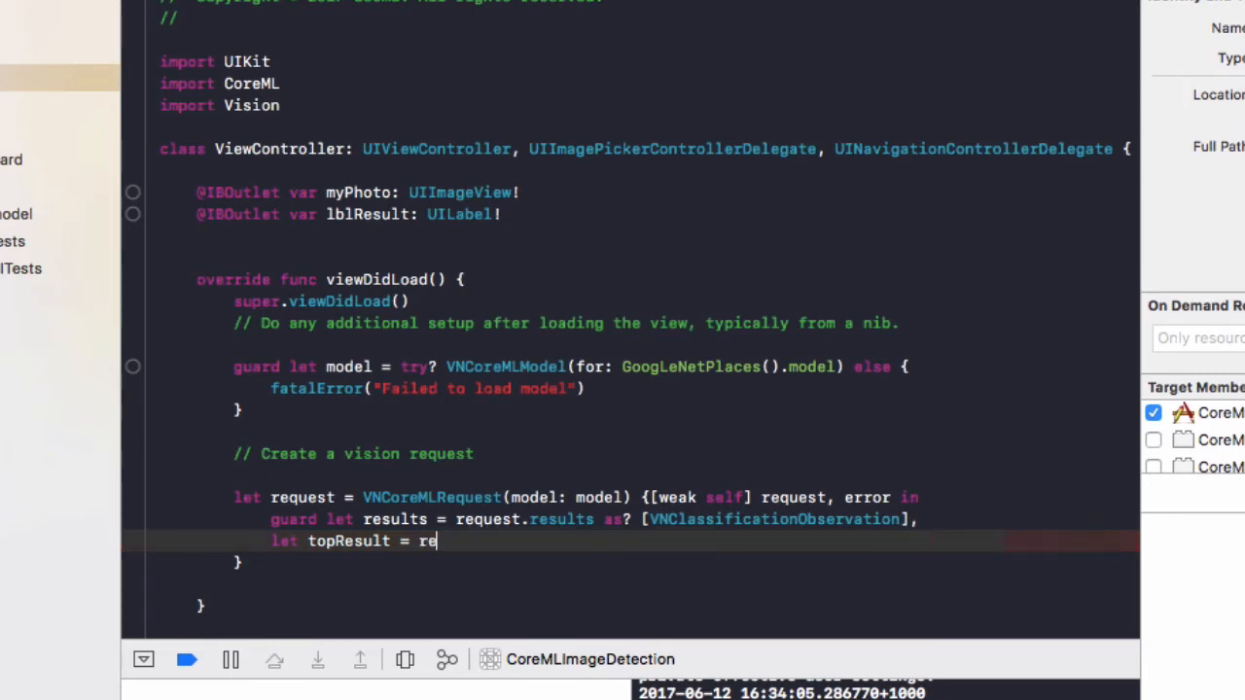
{"action": "type", "text": "sul"}
{"action": "key", "text": "Tab"}
{"action": "key", "text": "BackSpace"}
{"action": "key", "text": "BackSpace"}
{"action": "key", "text": "BackSpace"}
{"action": "key", "text": "BackSpace"}
{"action": "key", "text": "BackSpace"}
{"action": "key", "text": "BackSpace"}
{"action": "key", "text": "BackSpace"}
{"action": "type", "text": "sults.first"}
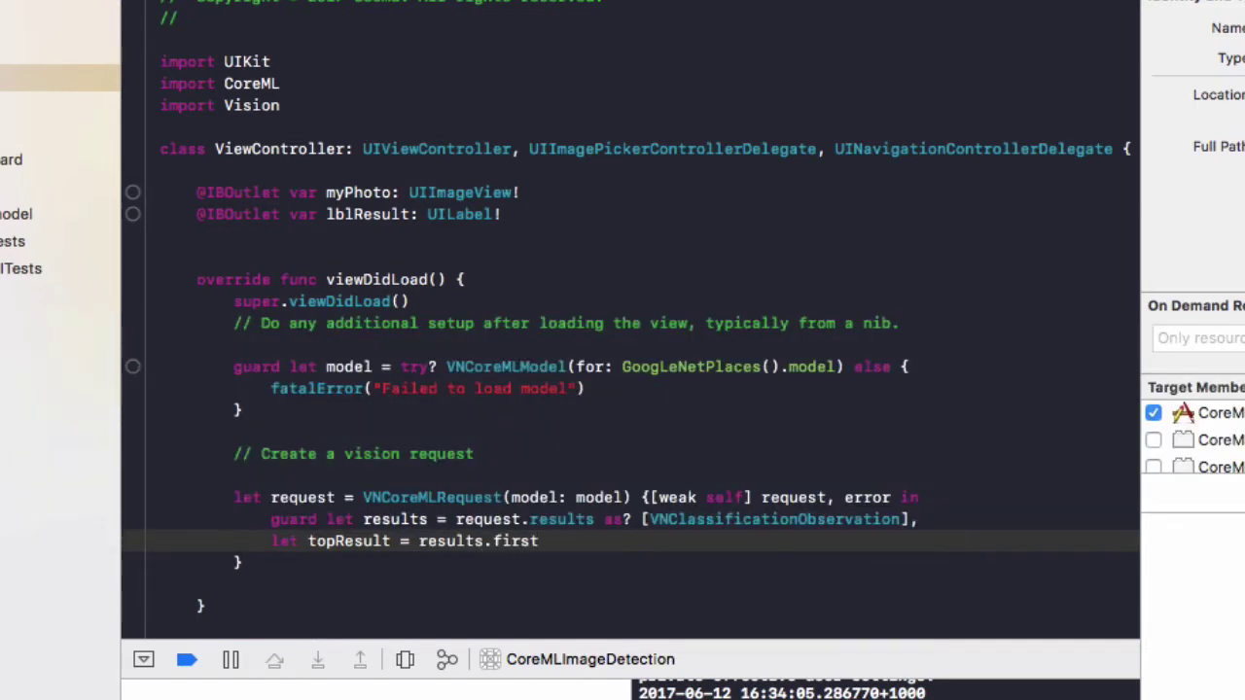
{"action": "key", "text": "Return"}
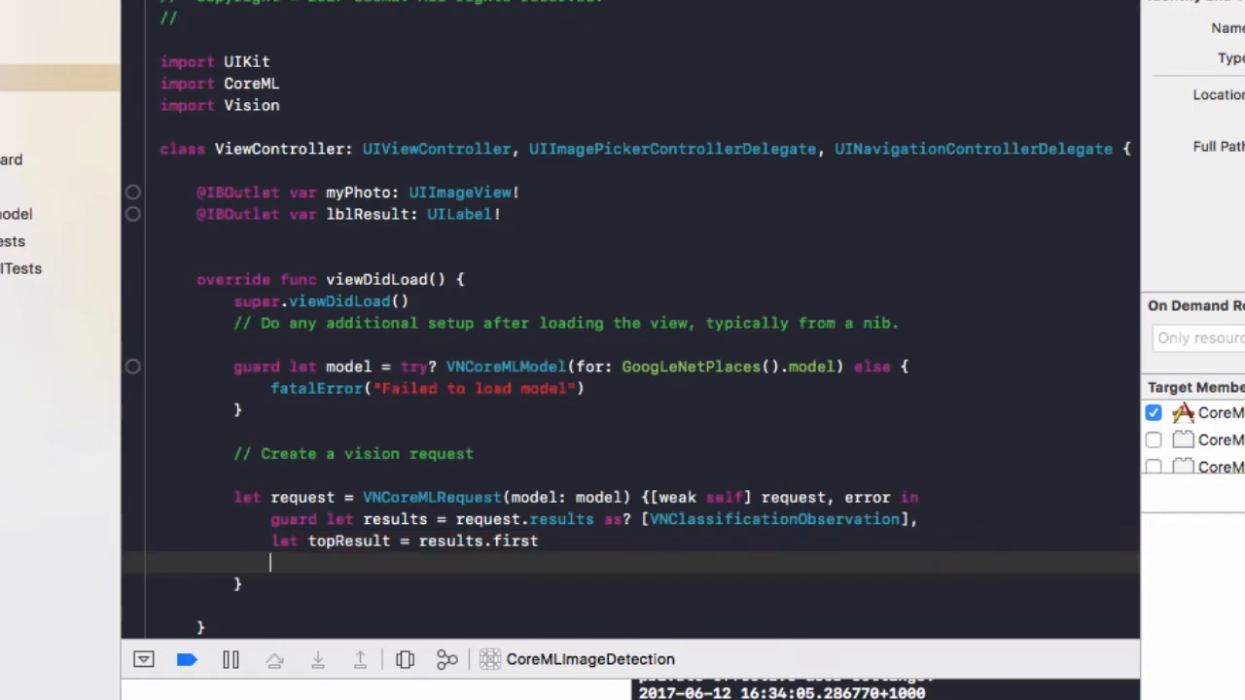
{"action": "type", "text": "else {"}
{"action": "key", "text": "Return"}
{"action": "type", "text": "f"}
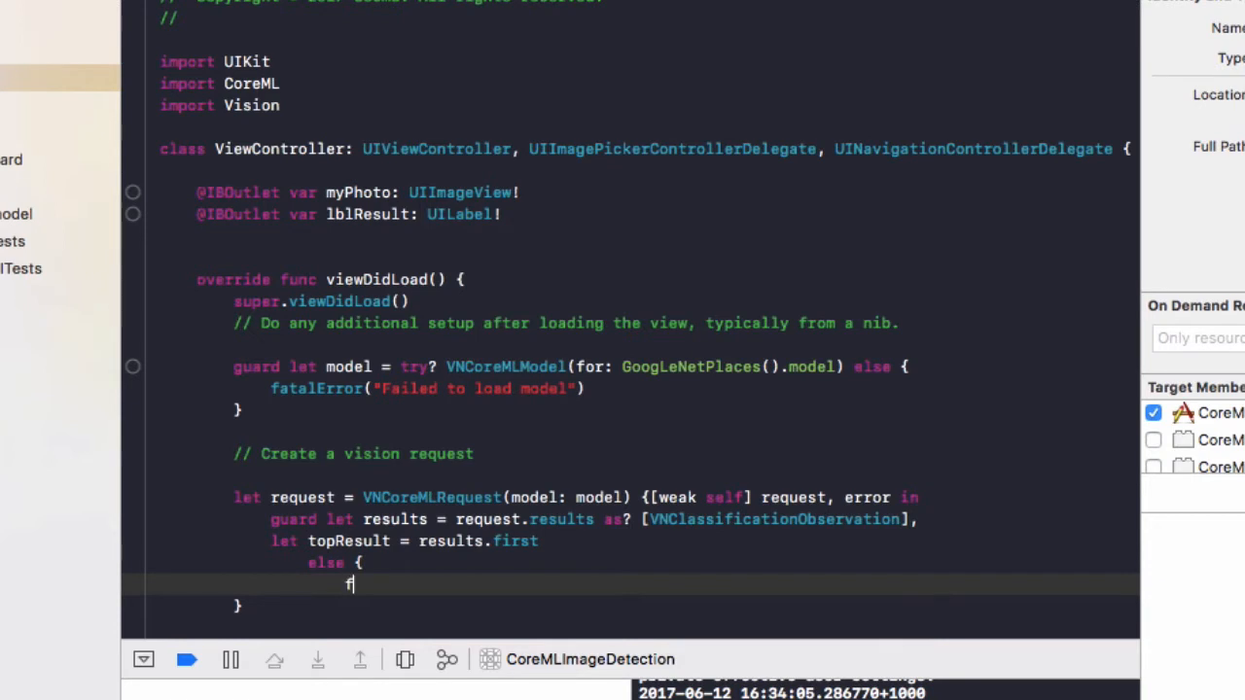
{"action": "type", "text": "at"}
{"action": "key", "text": "Tab"}
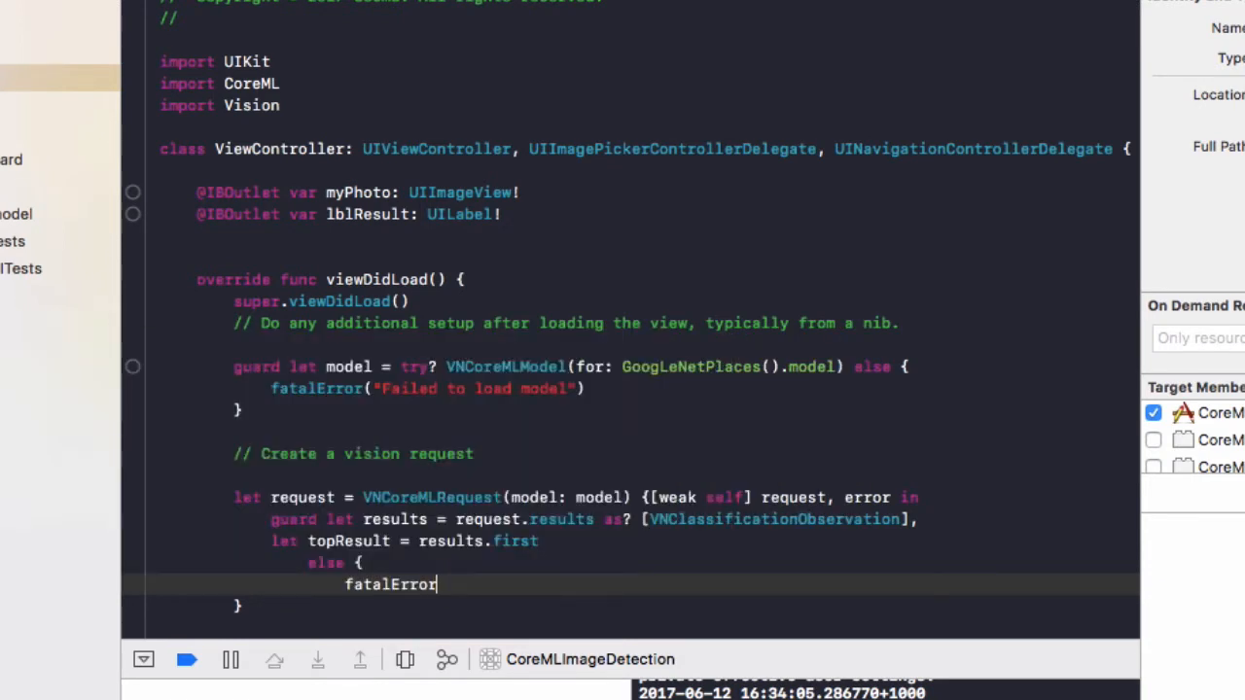
{"action": "key", "text": "BackSpace"}
{"action": "type", "text": "(\"Unexpected "}
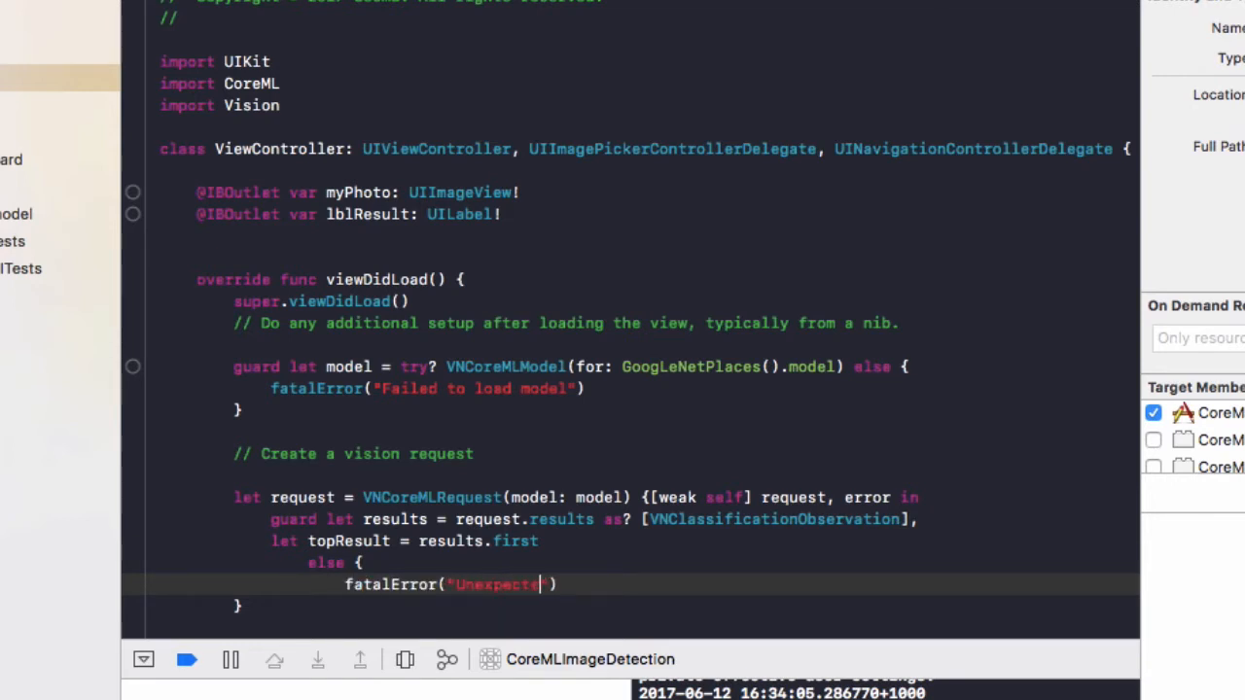
{"action": "type", "text": "results"}
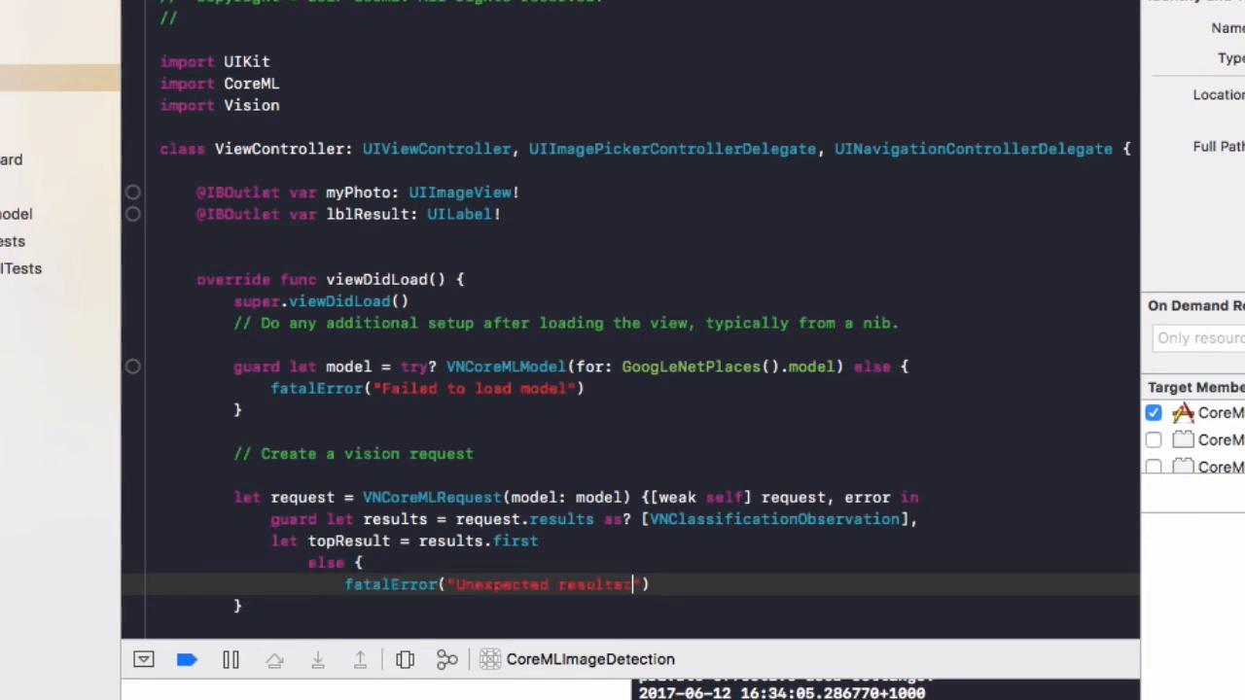
Step: Fix the else and fatalError lines' indentation and add blank lines after the guard block
{"action": "key", "text": "Right"}
{"action": "key", "text": "Right"}
{"action": "key", "text": "Down"}
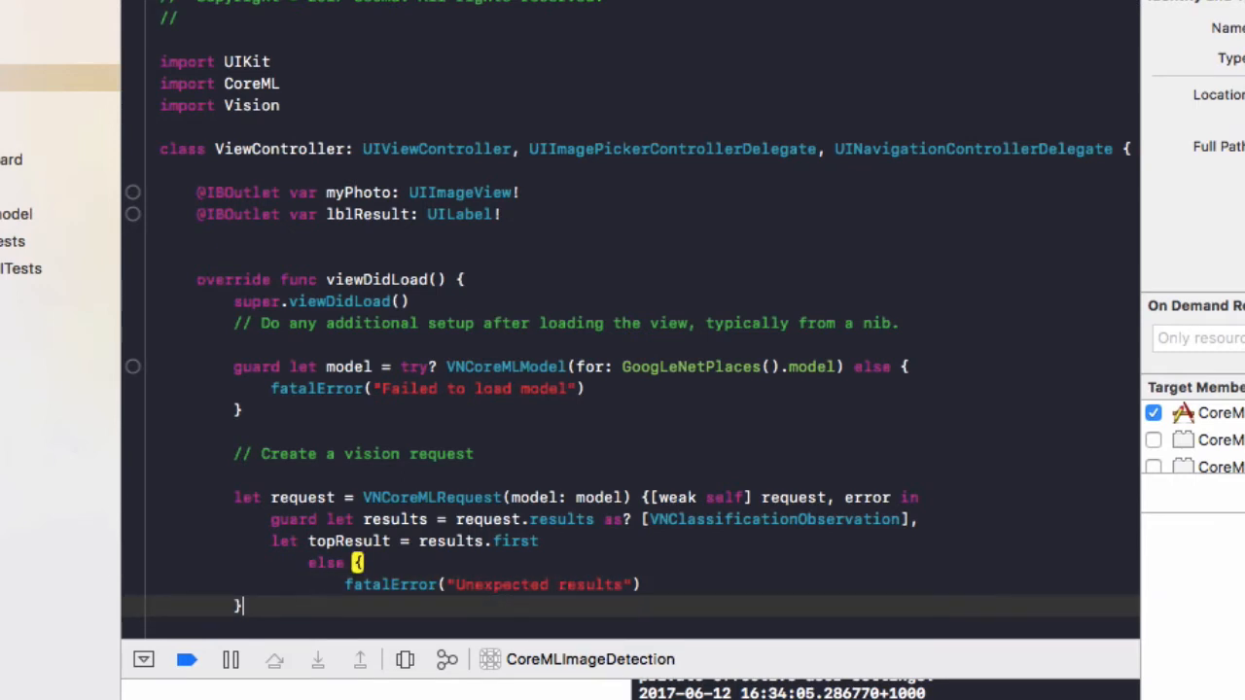
{"action": "key", "text": "Home"}
{"action": "key", "text": "Return"}
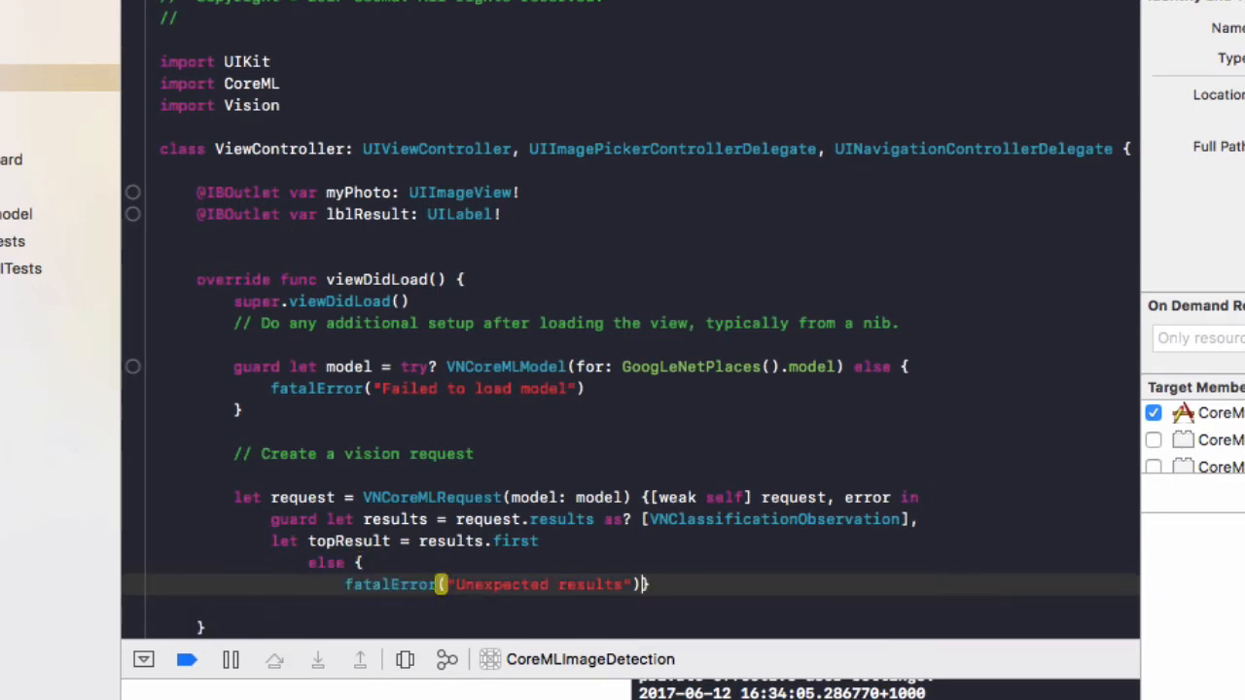
{"action": "key", "text": "BackSpace"}
{"action": "key", "text": "BackSpace"}
{"action": "key", "text": "BackSpace"}
{"action": "key", "text": "BackSpace"}
{"action": "key", "text": "Left"}
{"action": "key", "text": "Left"}
{"action": "key", "text": "Left"}
{"action": "scroll", "coordinate": [623, 350], "scroll_direction": "down", "scroll_amount": 7}
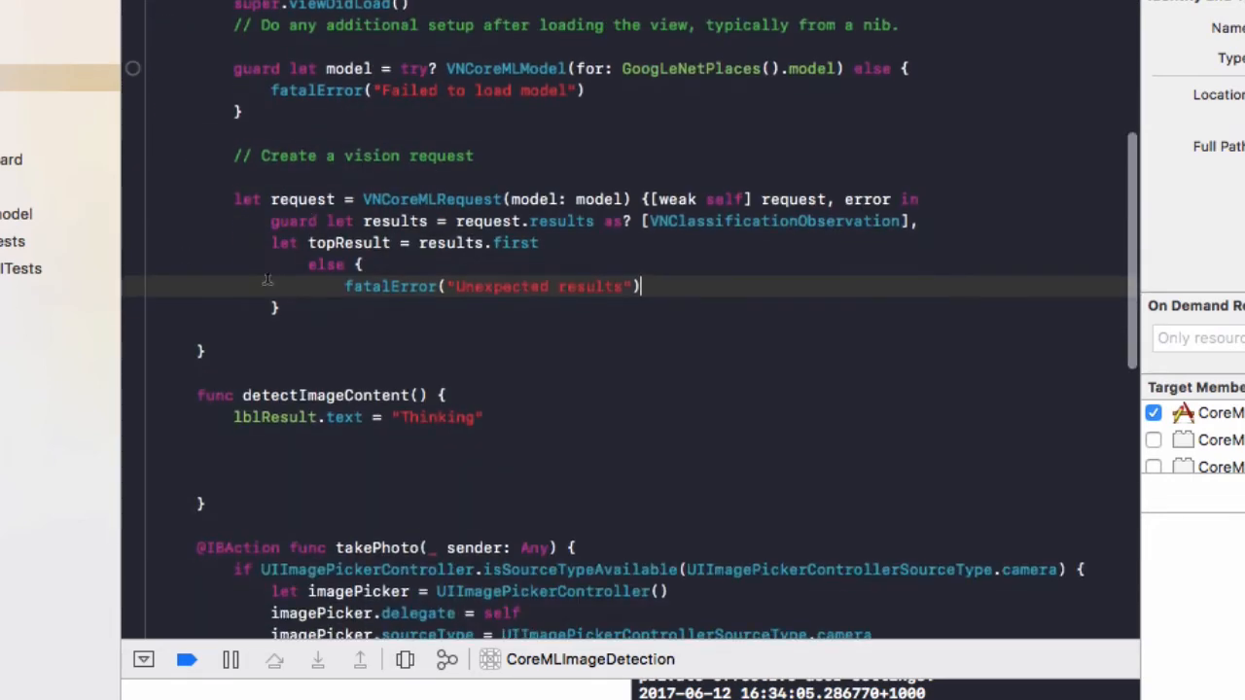
{"action": "left_click", "coordinate": [299, 264]}
{"action": "key", "text": "shift+Tab"}
{"action": "key", "text": "Tab"}
{"action": "key", "text": "Down"}
{"action": "key", "text": "Up"}
{"action": "key", "text": "Down"}
{"action": "key", "text": "super+Right"}
{"action": "key", "text": "shift+Tab"}
{"action": "key", "text": "Down"}
{"action": "key", "text": "super+Right"}
{"action": "key", "text": "Return"}
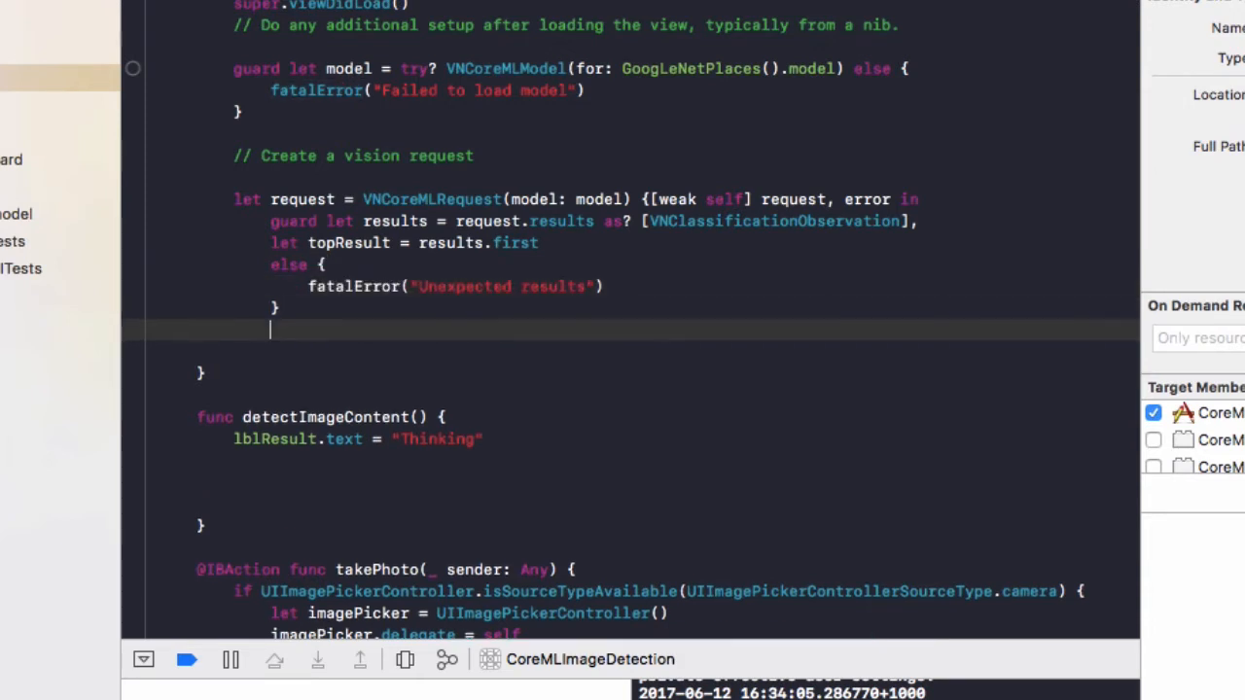
{"action": "key", "text": "Return"}
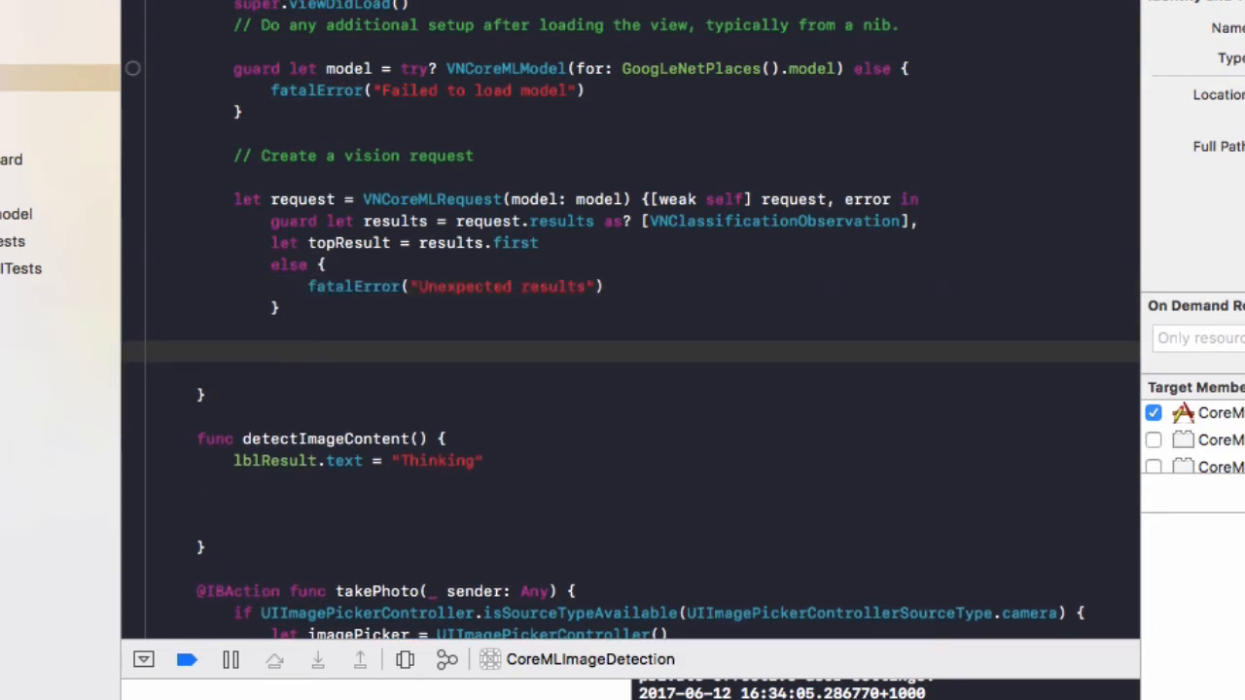
{"action": "type", "text": "// Update the Main UI T"}
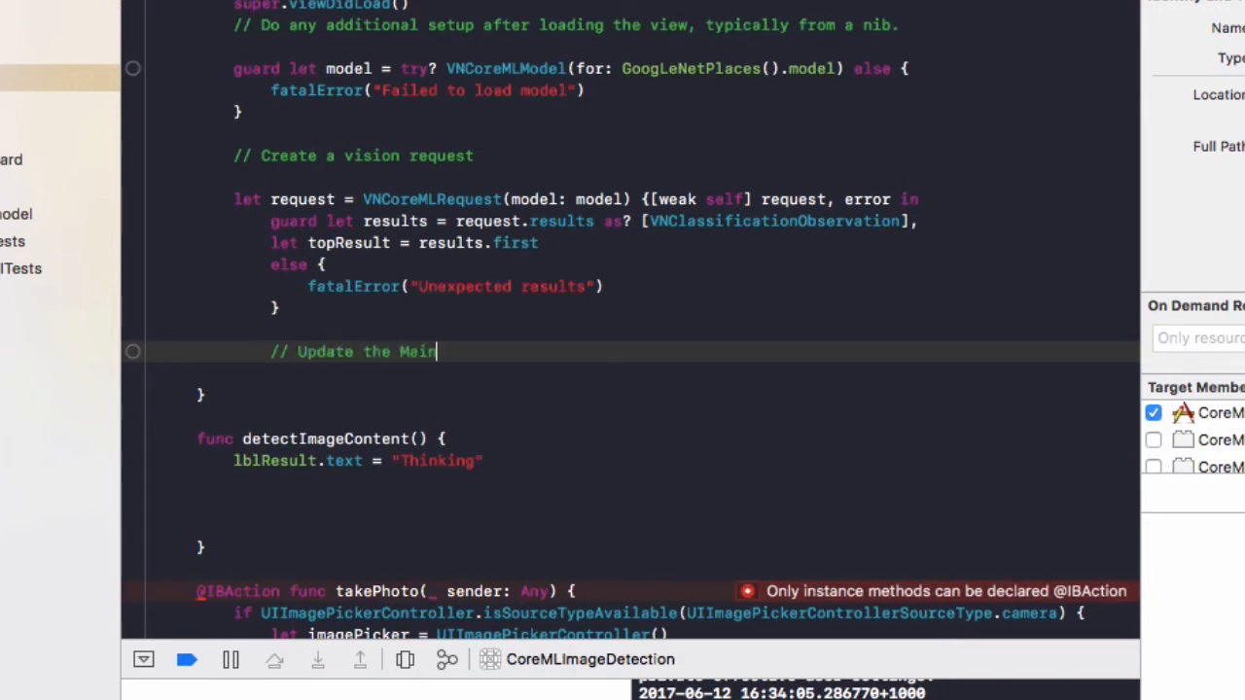
{"action": "type", "text": "hread with our result"}
Step: Add a DispatchQueue.main.async block with weak self after the main-UI comment
{"action": "key", "text": "Return"}
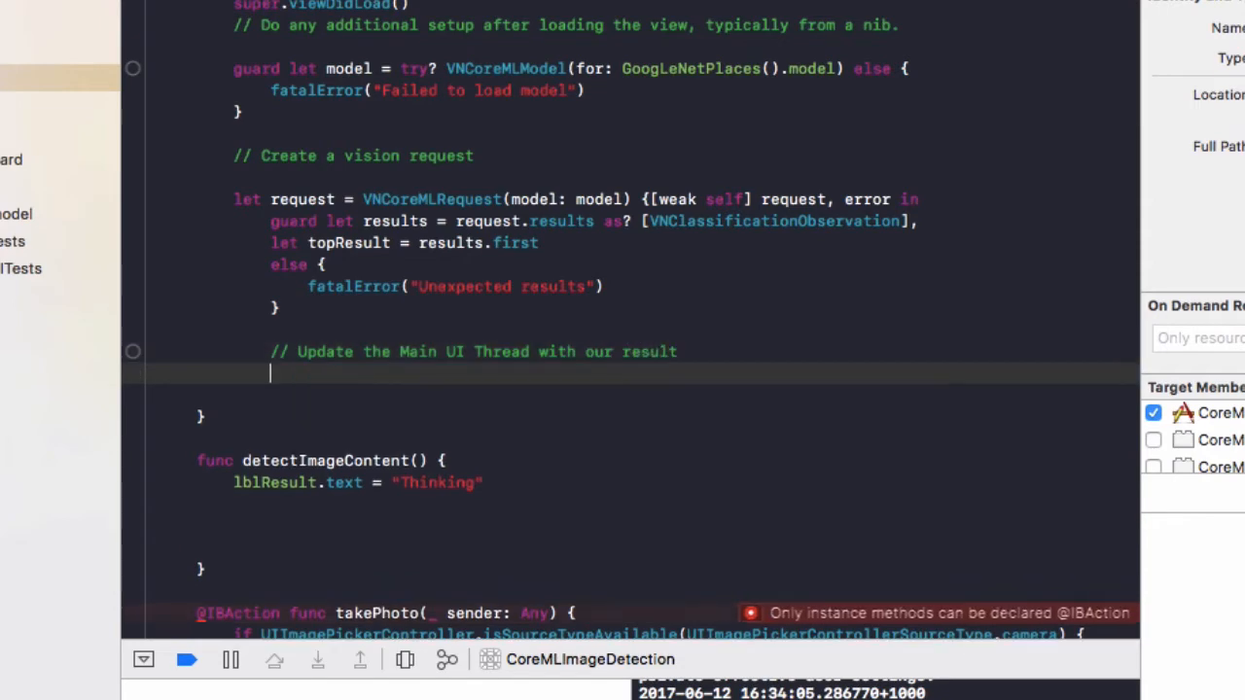
{"action": "type", "text": "isPat"}
{"action": "key", "text": "BackSpace"}
{"action": "key", "text": "BackSpace"}
{"action": "key", "text": "BackSpace"}
{"action": "type", "text": "q"}
{"action": "key", "text": "BackSpace"}
{"action": "type", "text": "patchQueue.main.ay"}
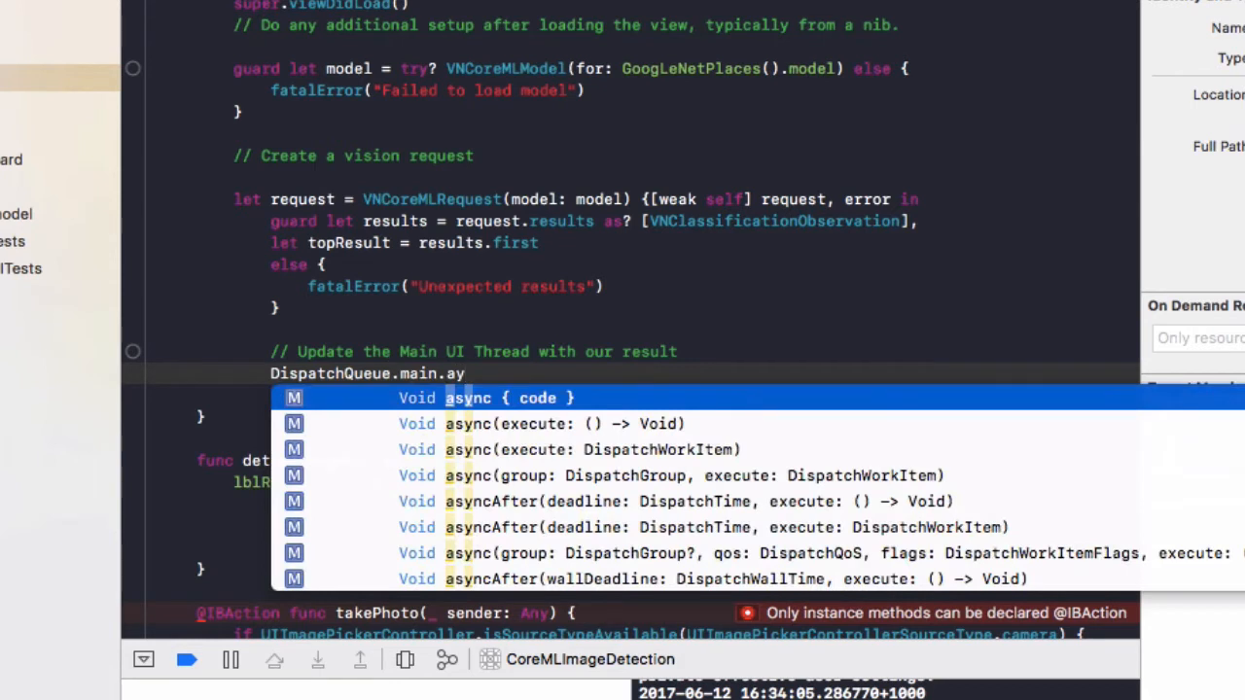
{"action": "key", "text": "Return"}
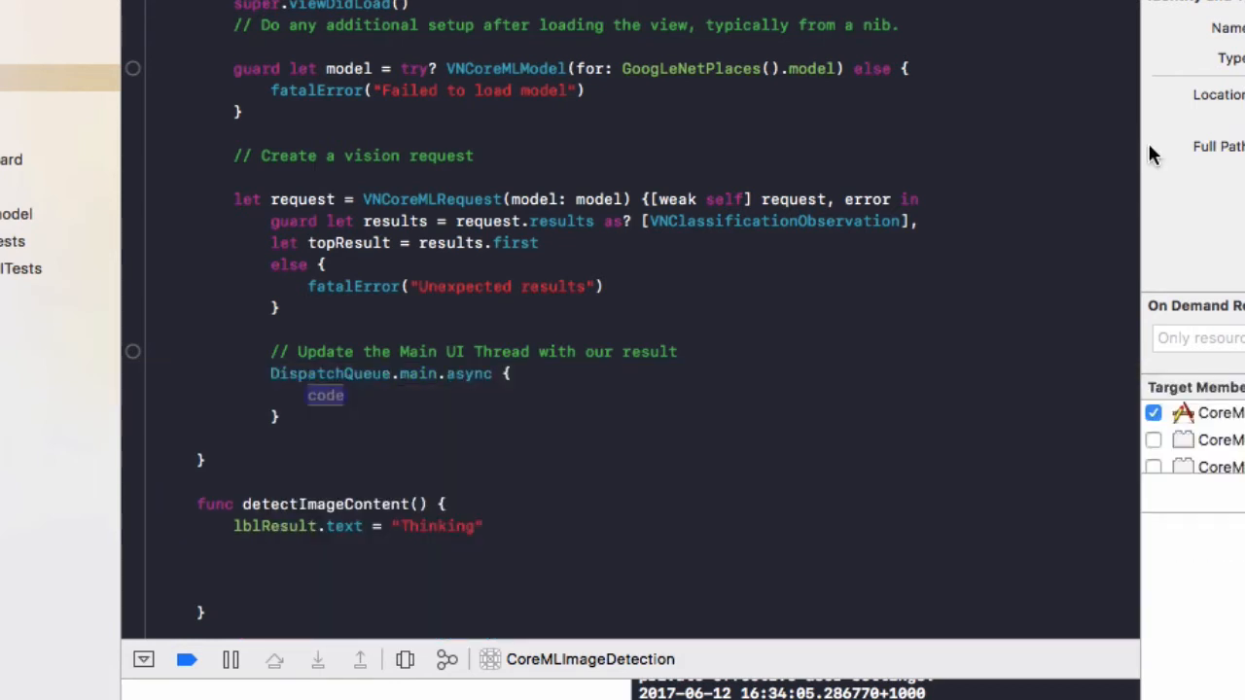
Step: Replace the block's code placeholder with self?.lblResult.text = an interpolated string
{"action": "left_click", "coordinate": [668, 416]}
{"action": "left_click", "coordinate": [579, 375]}
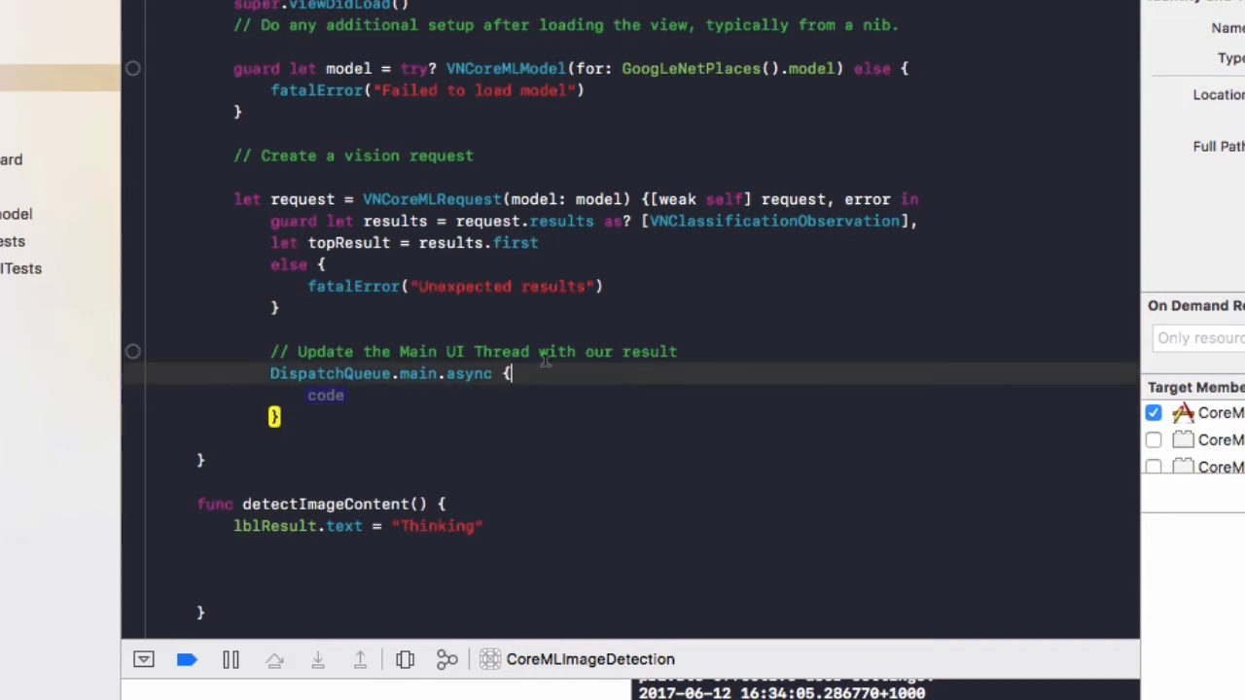
{"action": "type", "text": " [we"}
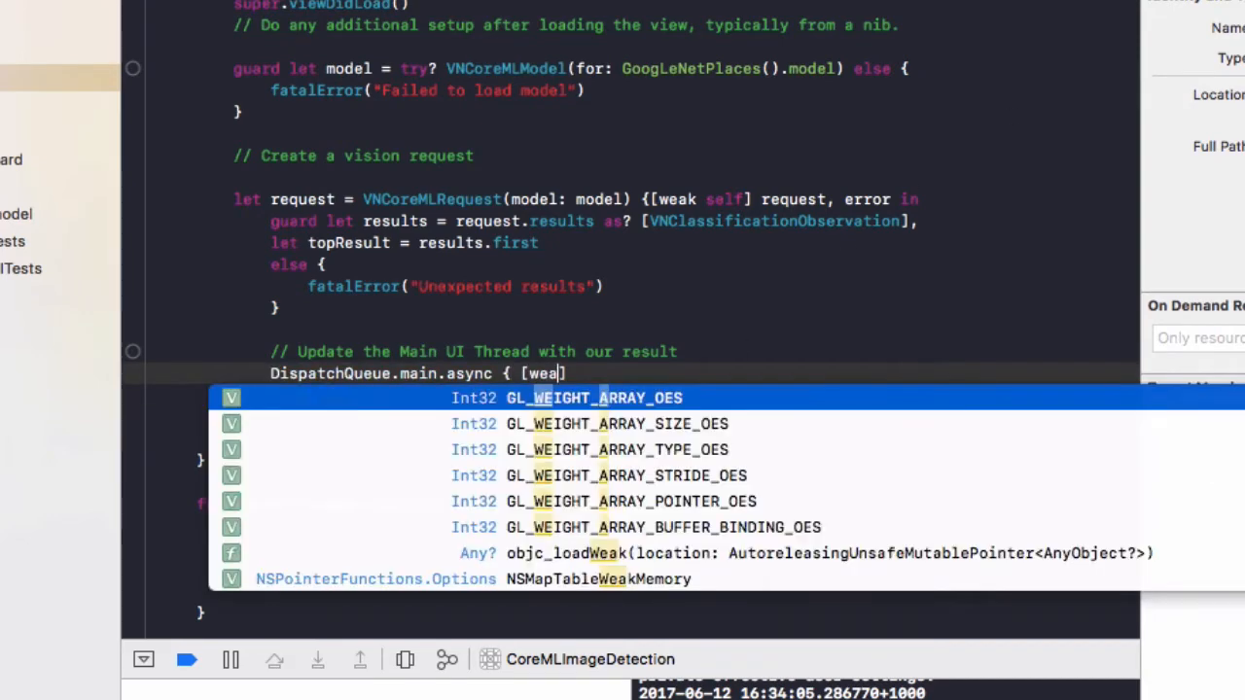
{"action": "type", "text": "ak self]"}
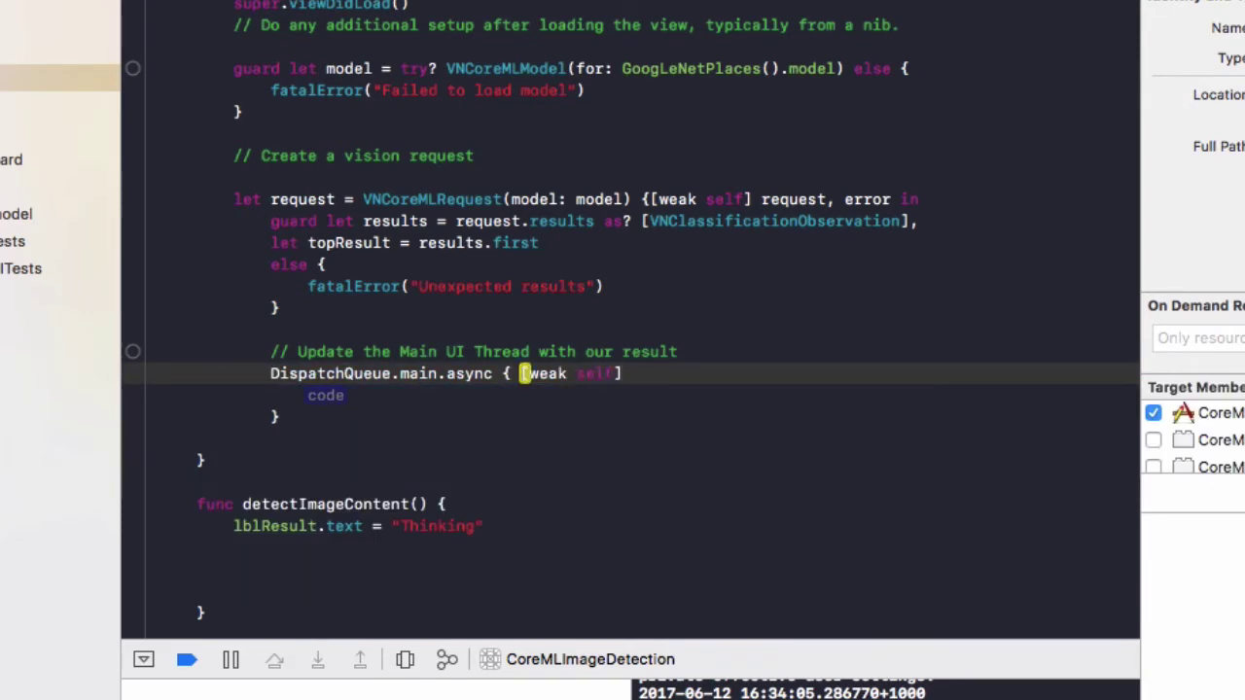
{"action": "type", "text": " in"}
{"action": "key", "text": "Escape"}
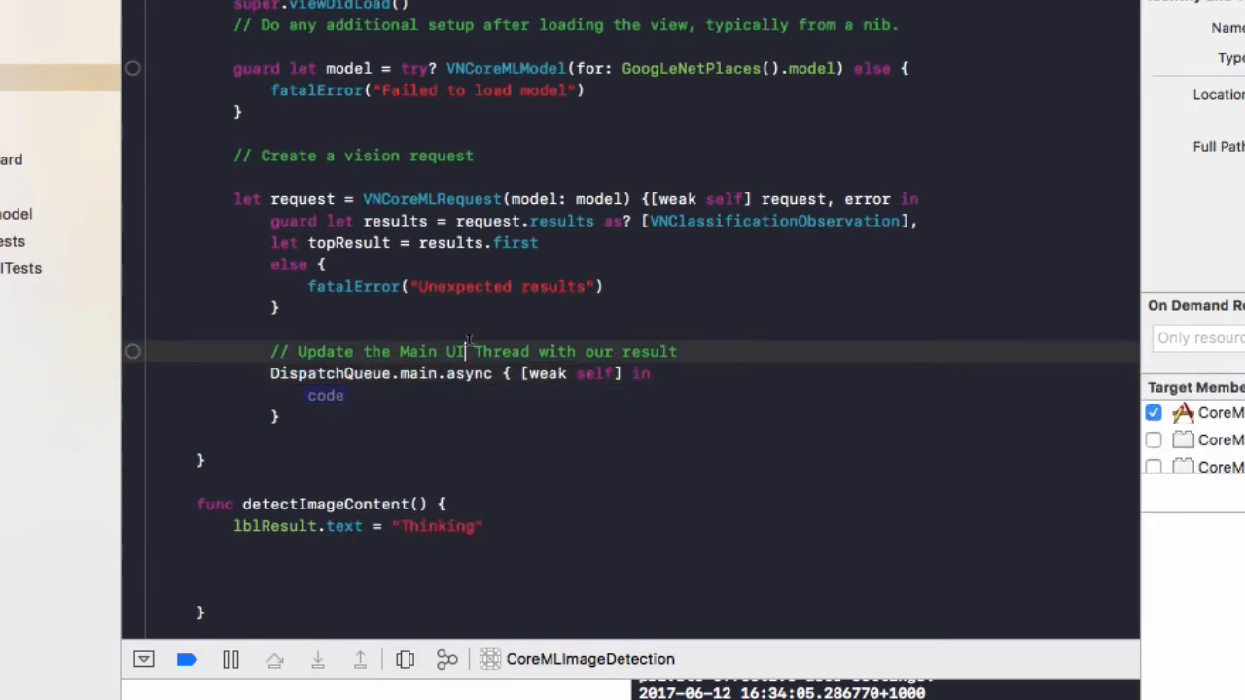
{"action": "left_click", "coordinate": [342, 373]}
{"action": "left_click", "coordinate": [325, 395]}
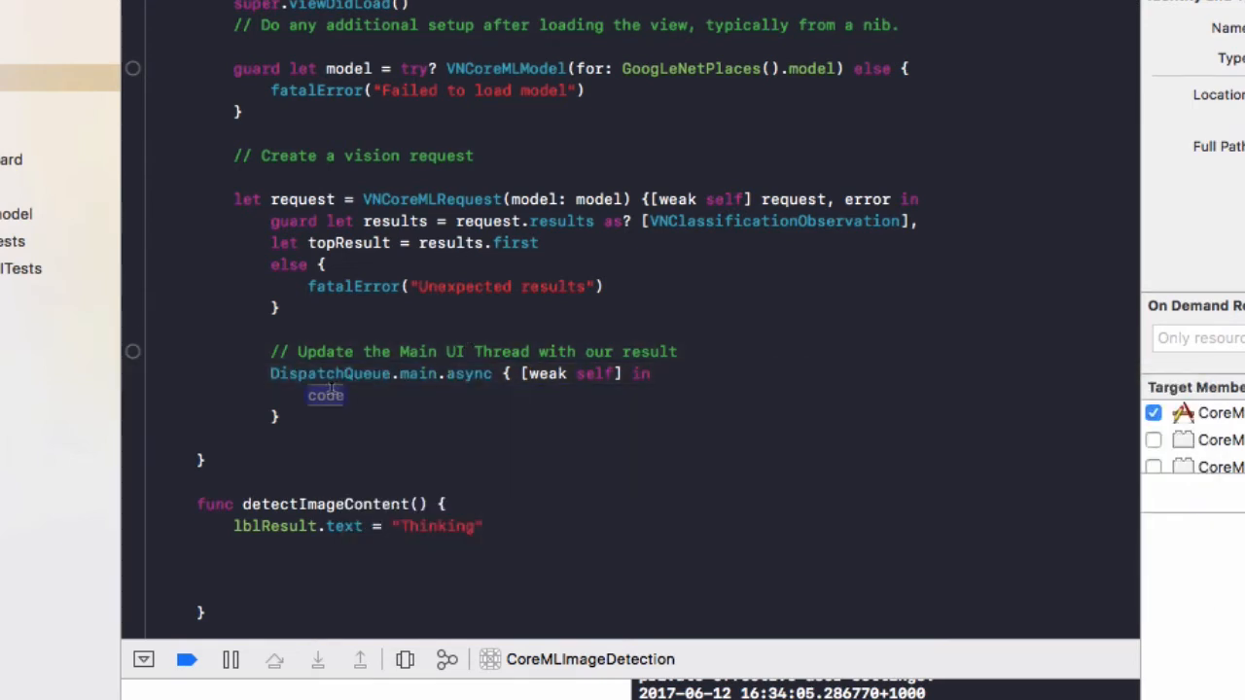
{"action": "type", "text": "self"}
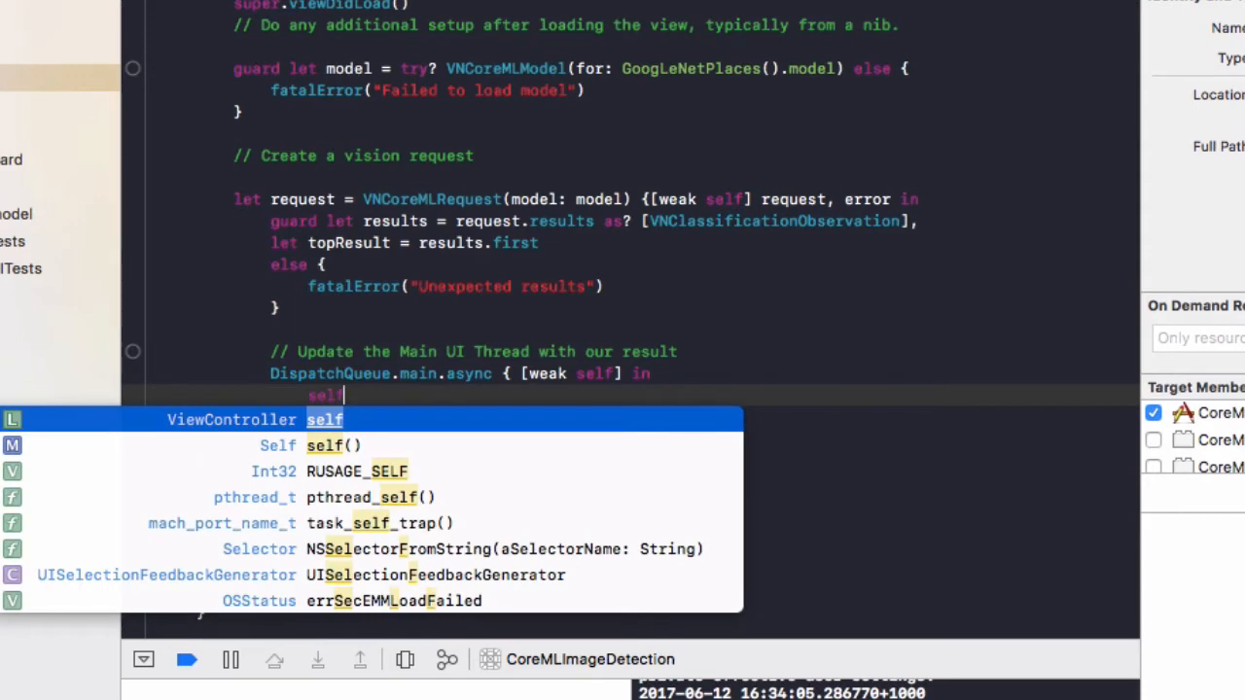
{"action": "type", "text": "?.lbl"}
{"action": "key", "text": "Tab"}
{"action": "type", "text": ".te"}
{"action": "key", "text": "Tab"}
{"action": "type", "text": "= "}
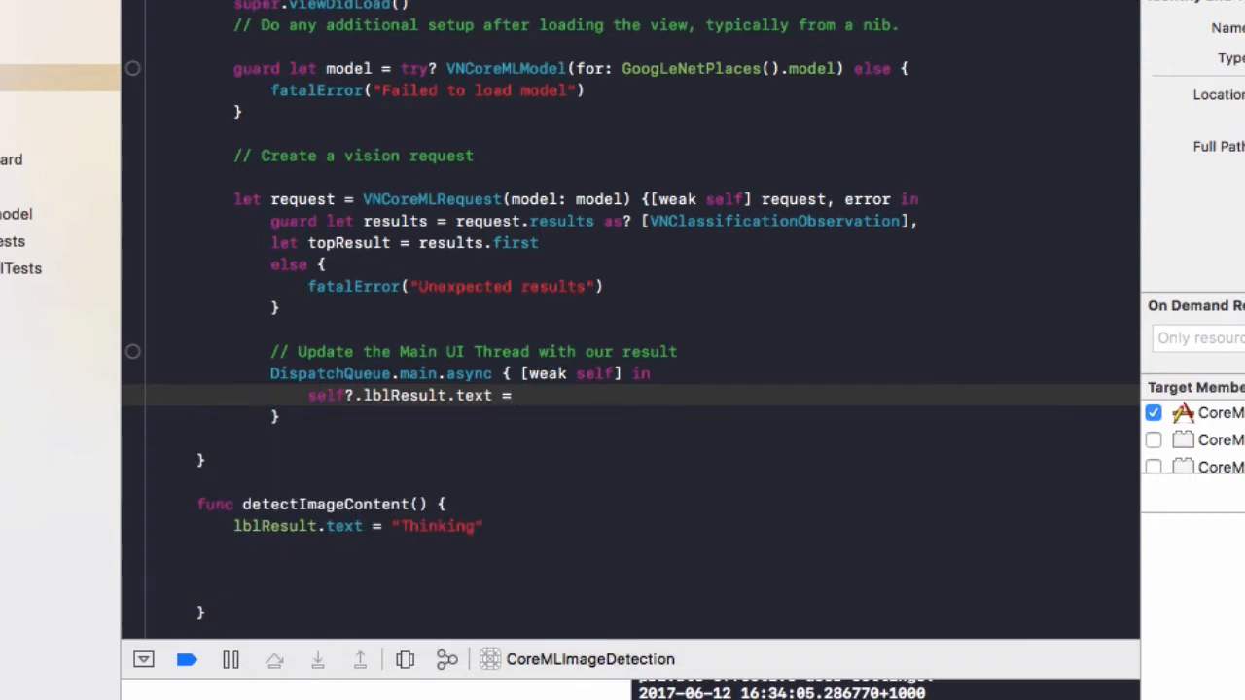
{"action": "type", "text": "\"\\("}
{"action": "type", "text": "topR"}
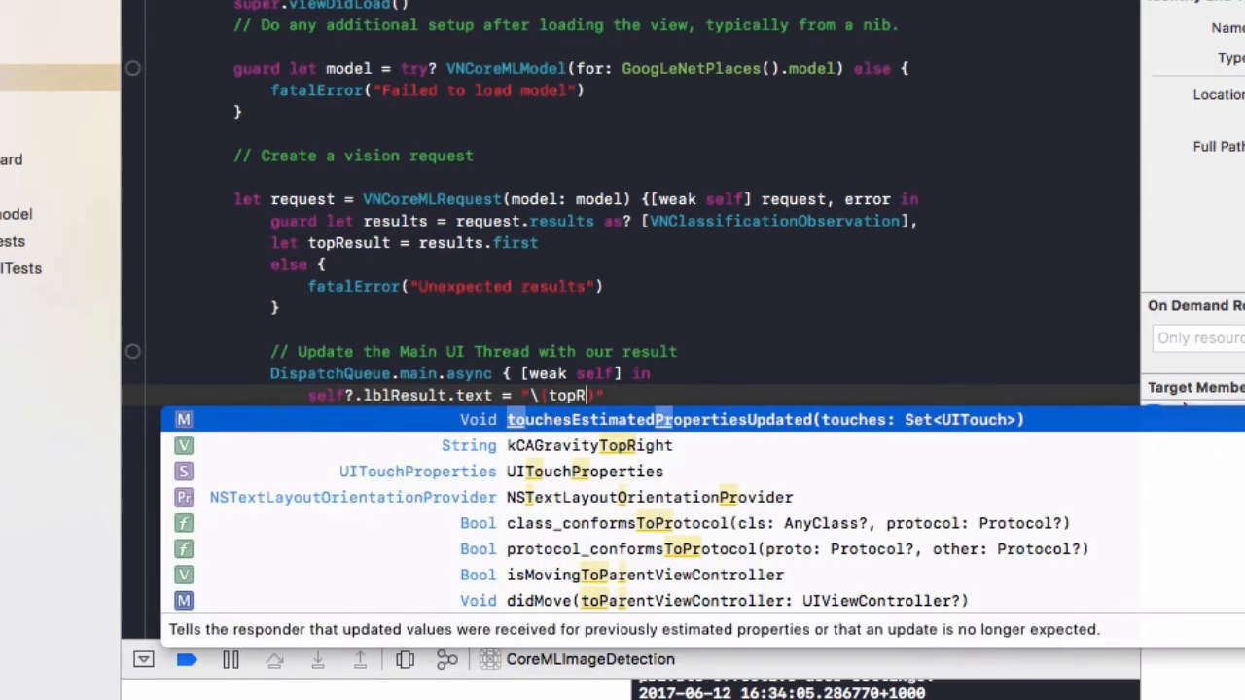
Step: Make the label read "\(topResult.identifier) with \(Int(topResult.confidence * 100))% confidence"
{"action": "key", "text": "Return"}
{"action": "key", "text": "super+z"}
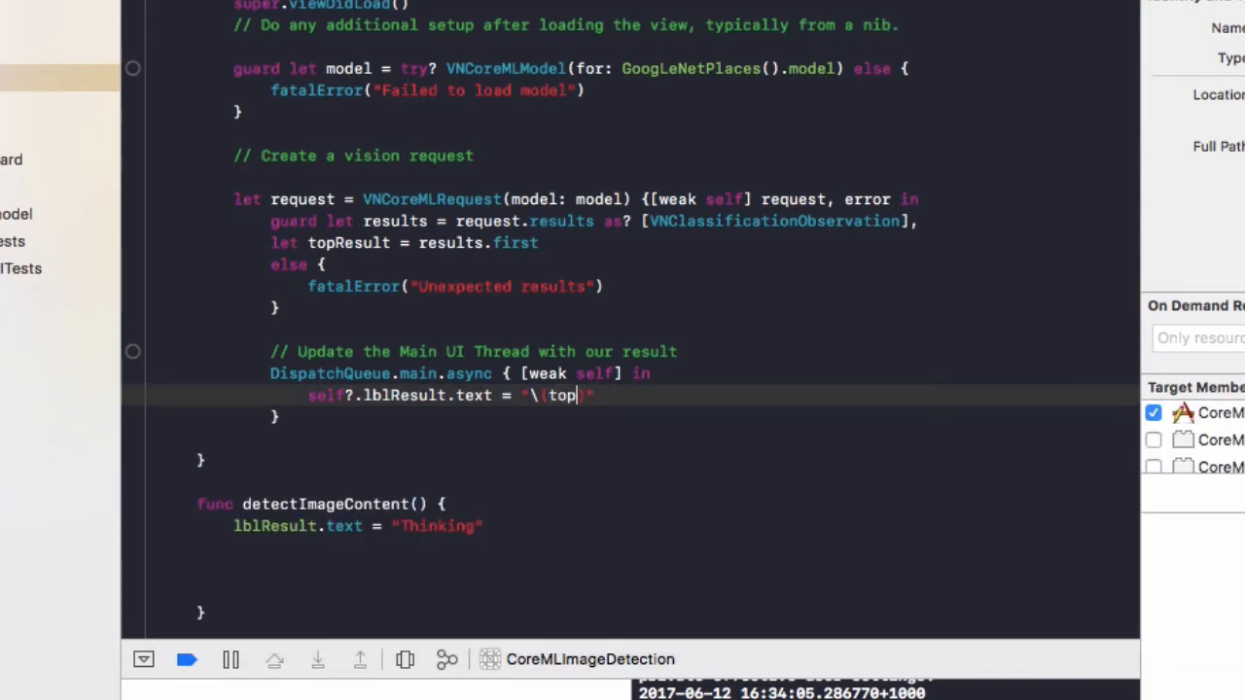
{"action": "type", "text": "esult."}
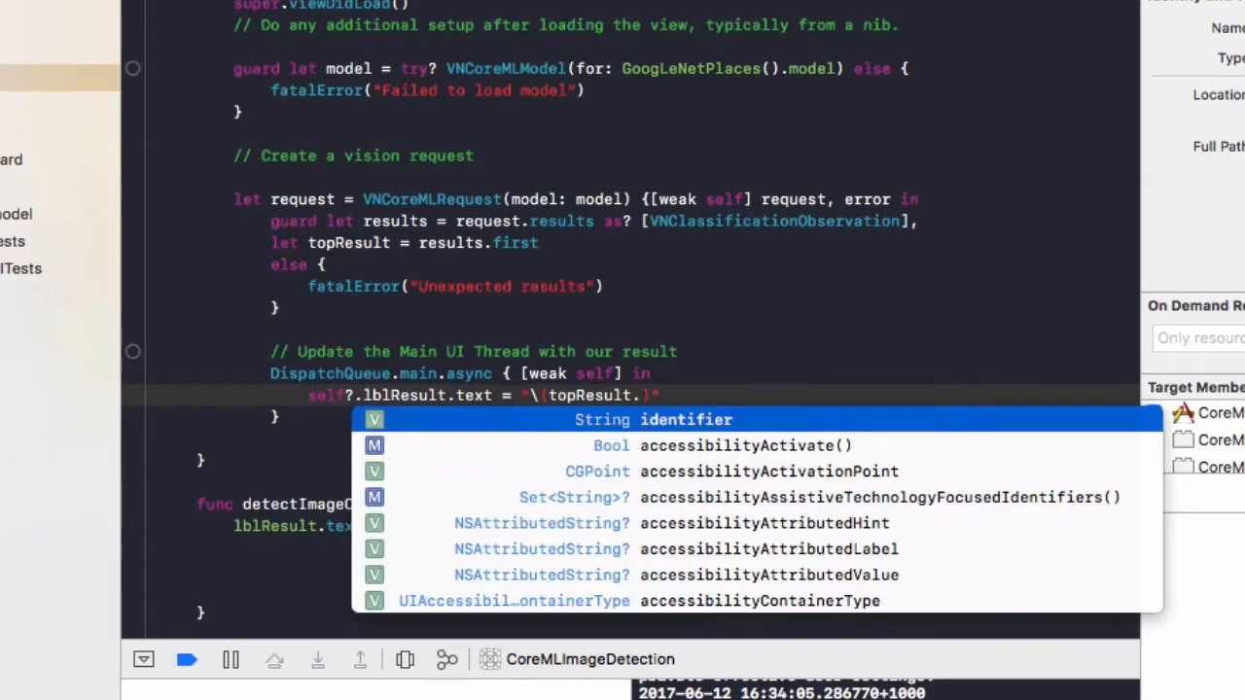
{"action": "type", "text": "i"}
{"action": "key", "text": "Return"}
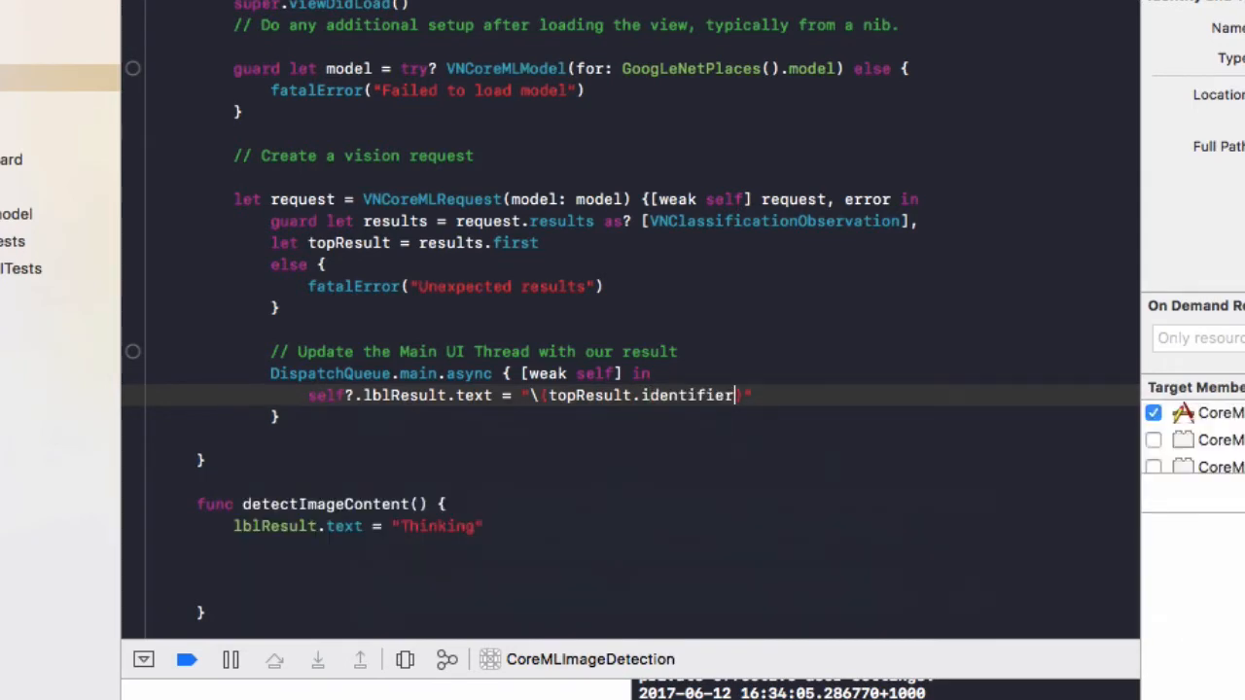
{"action": "type", "text": "with \\(Int(topResult.confidence * 100"}
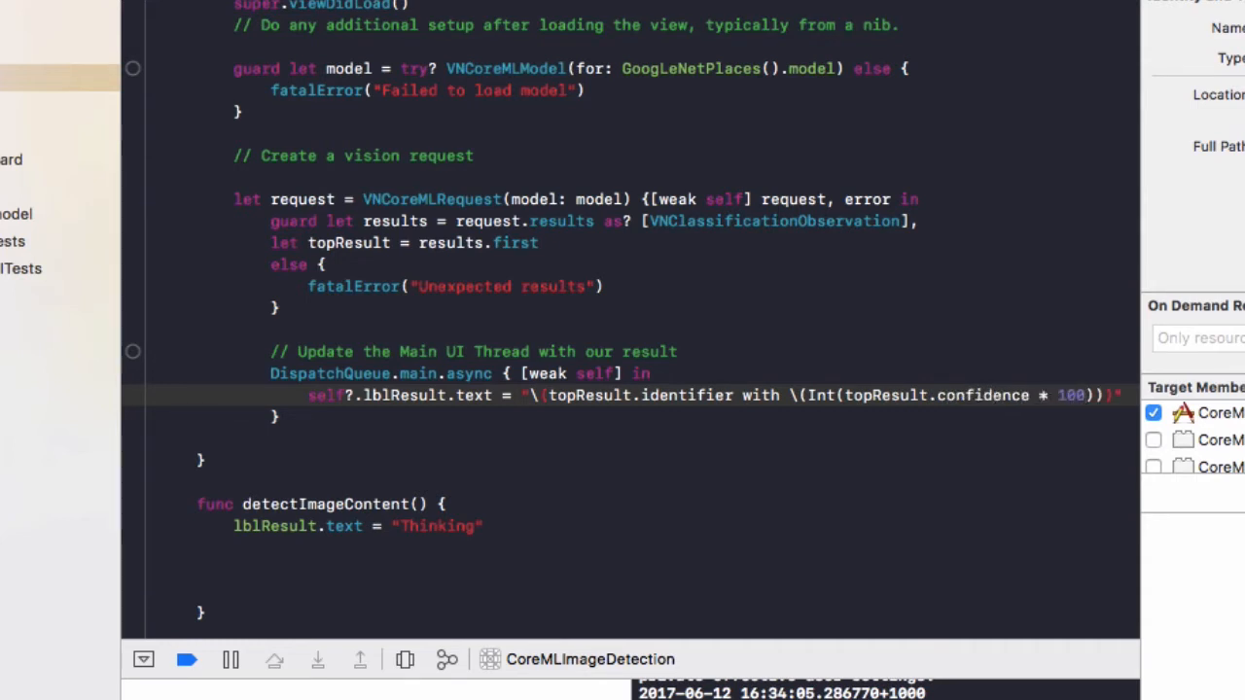
{"action": "type", "text": ")"}
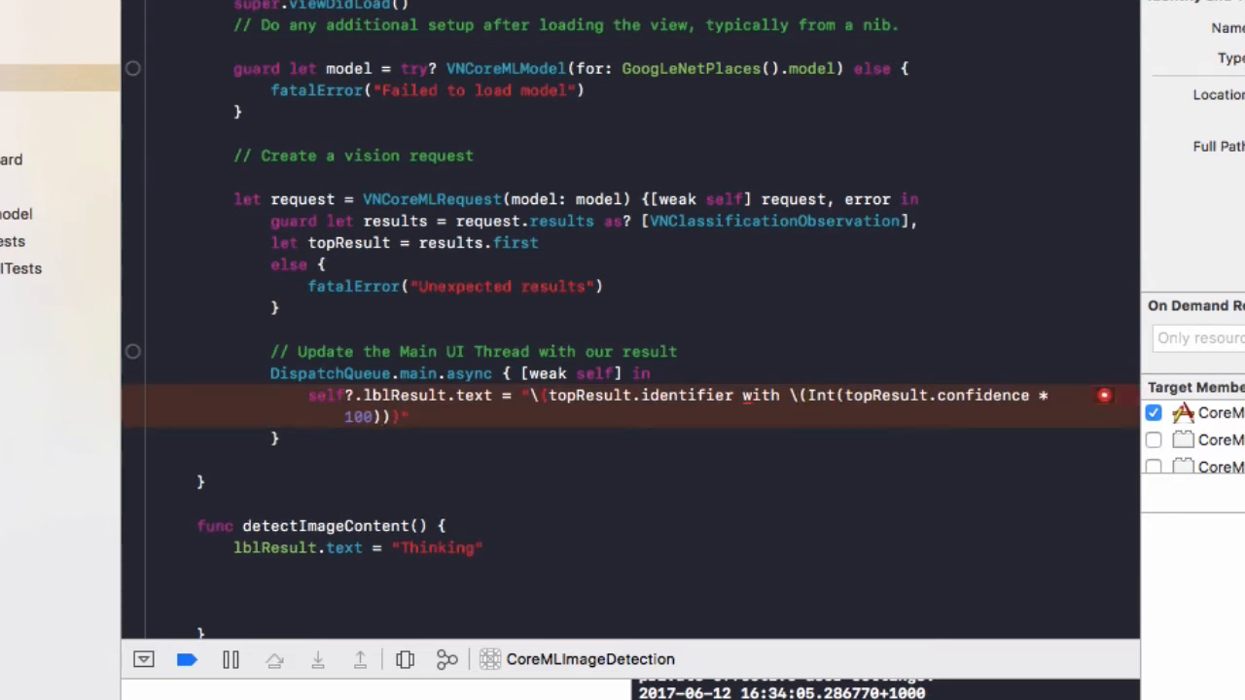
{"action": "type", "text": "%\""}
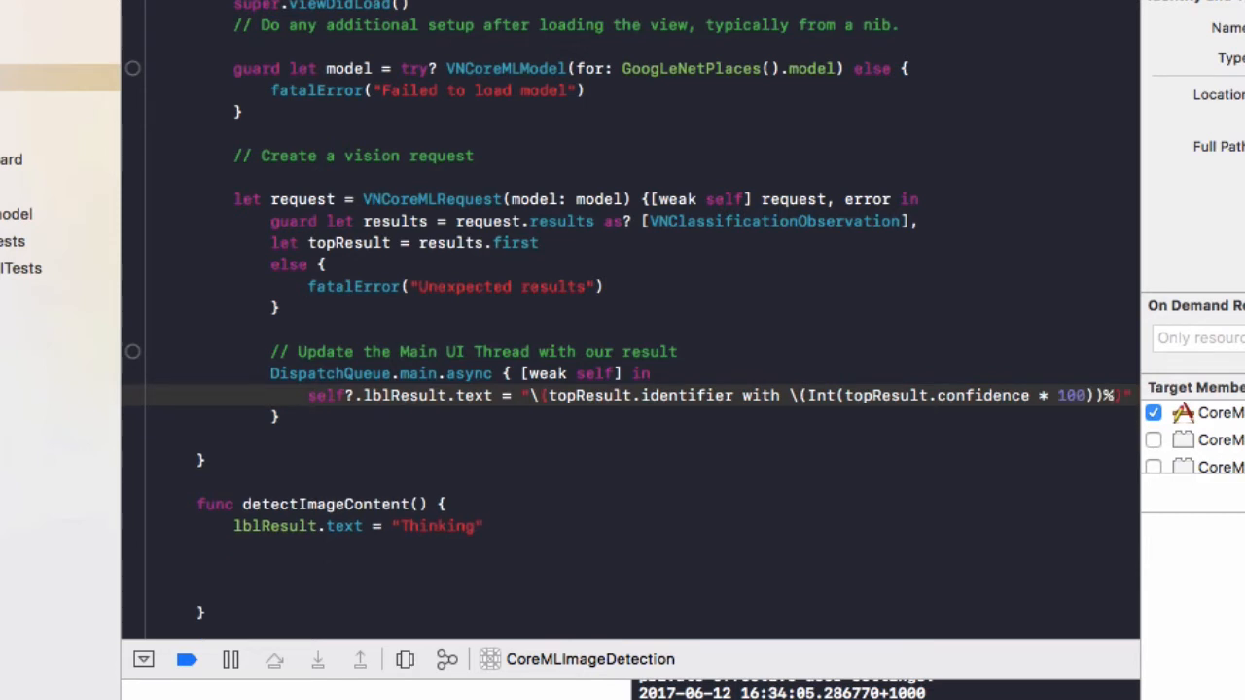
{"action": "type", "text": " confidence"}
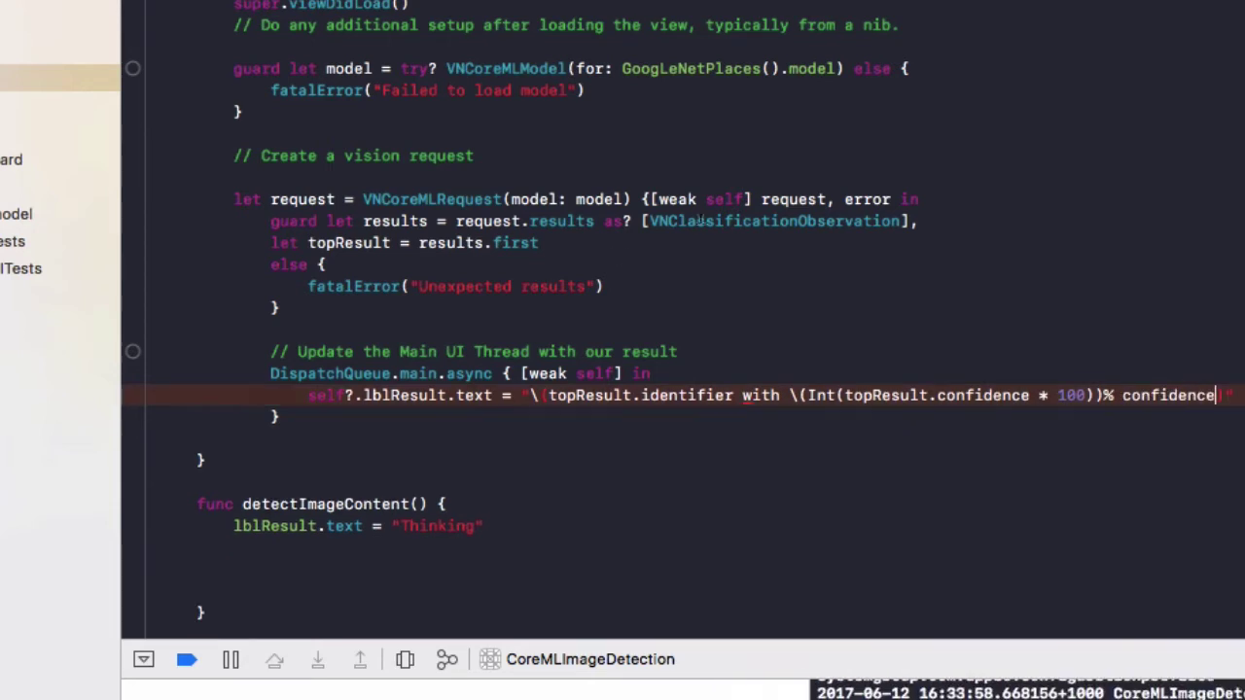
Step: Close the identifier interpolation with ')' and add closing braces after the DispatchQueue main block
{"action": "left_click", "coordinate": [326, 265]}
{"action": "left_click", "coordinate": [238, 437]}
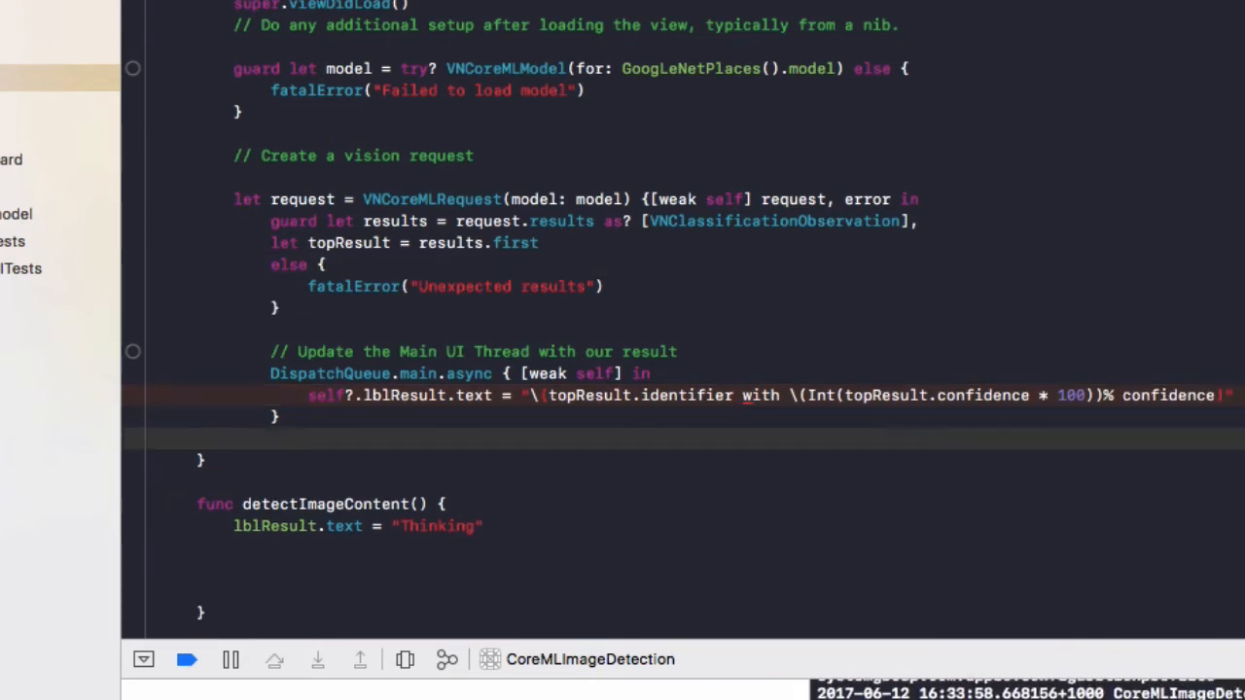
{"action": "left_click", "coordinate": [705, 395]}
{"action": "key", "text": "Right"}
{"action": "key", "text": "Right"}
{"action": "key", "text": "Right"}
{"action": "type", "text": ")"}
{"action": "key", "text": "Up"}
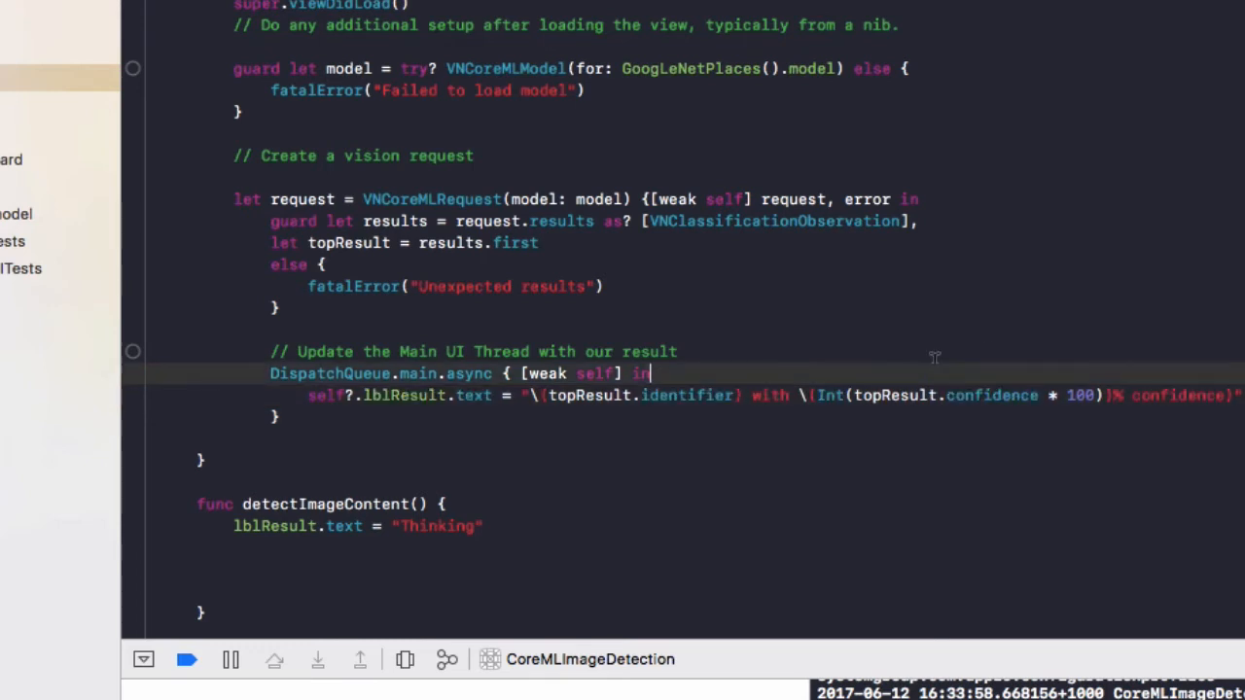
{"action": "left_click", "coordinate": [724, 395]}
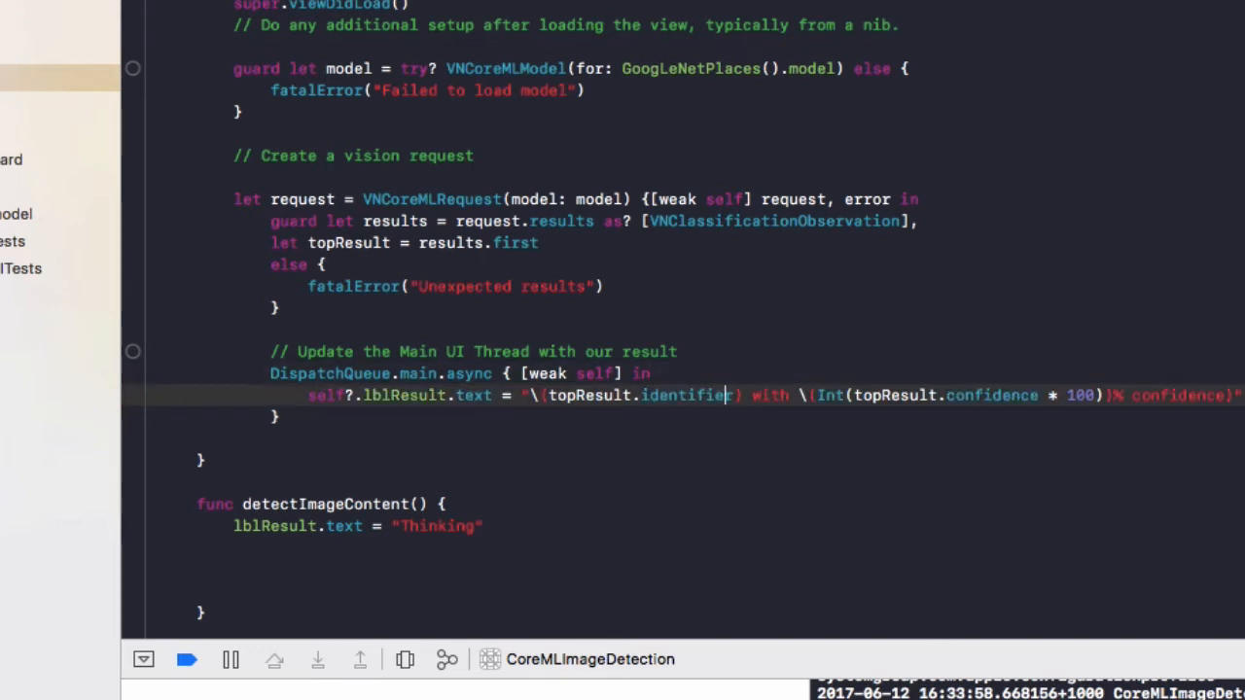
{"action": "key", "text": "ctrl+e"}
{"action": "key", "text": "Return"}
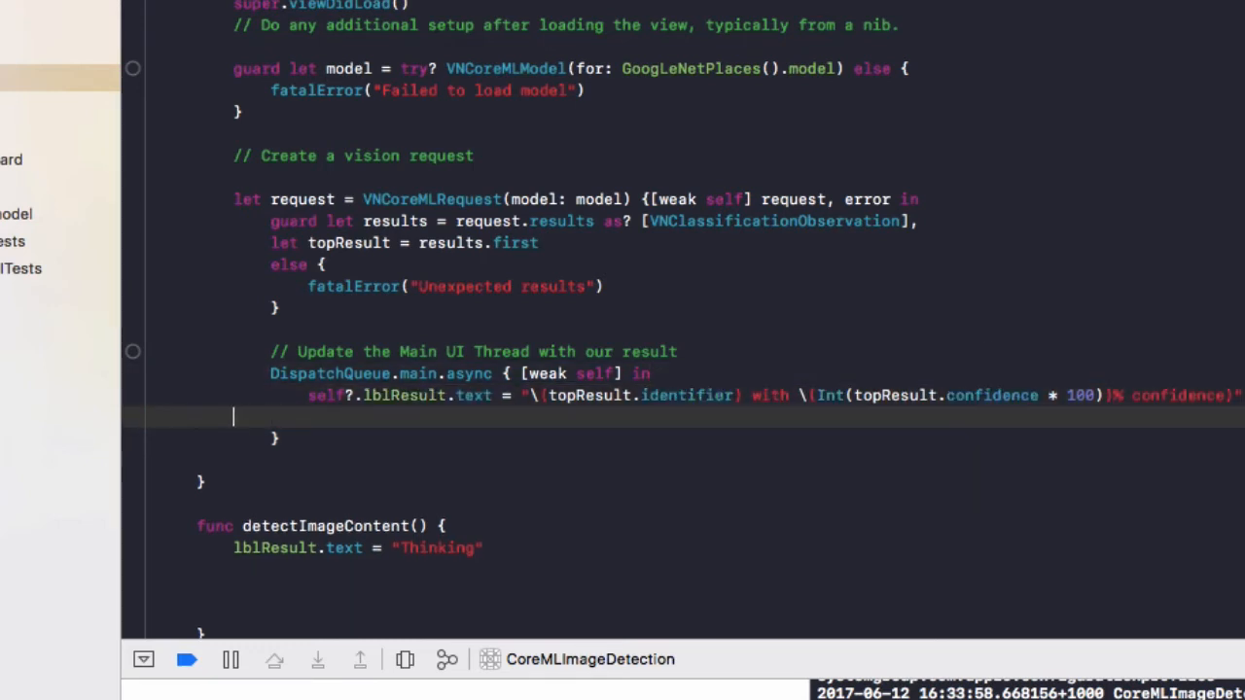
{"action": "type", "text": "}"}
{"action": "key", "text": "Return"}
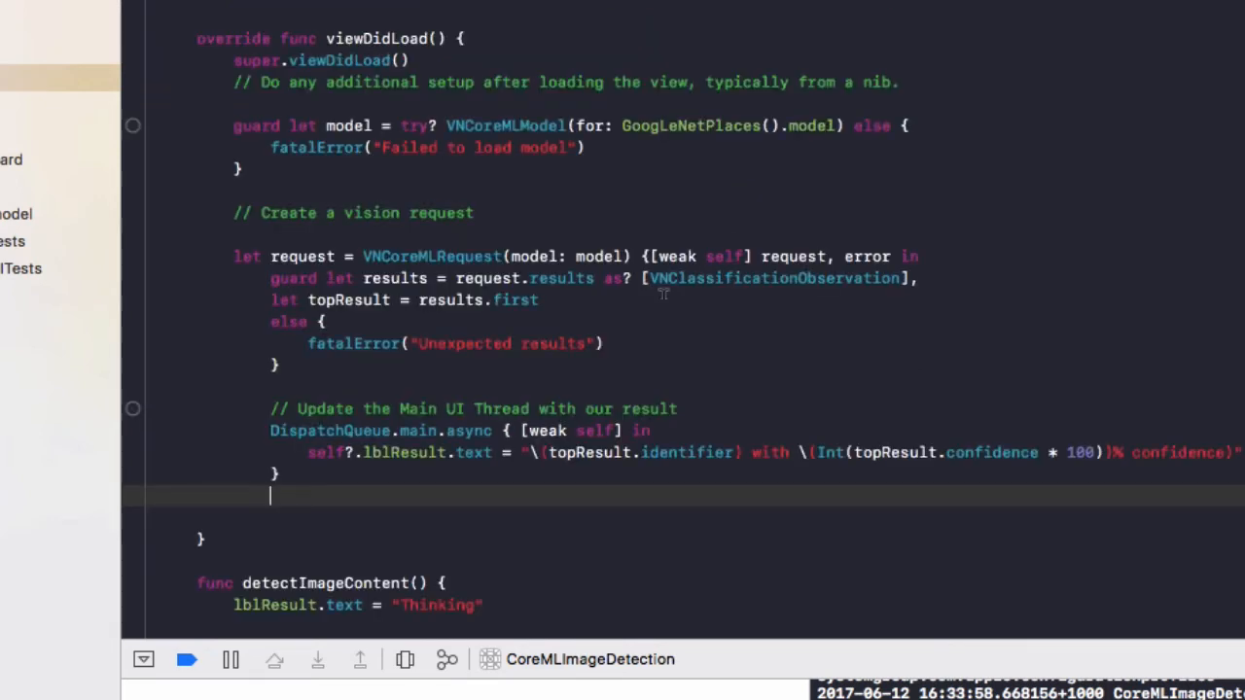
{"action": "type", "text": "}"}
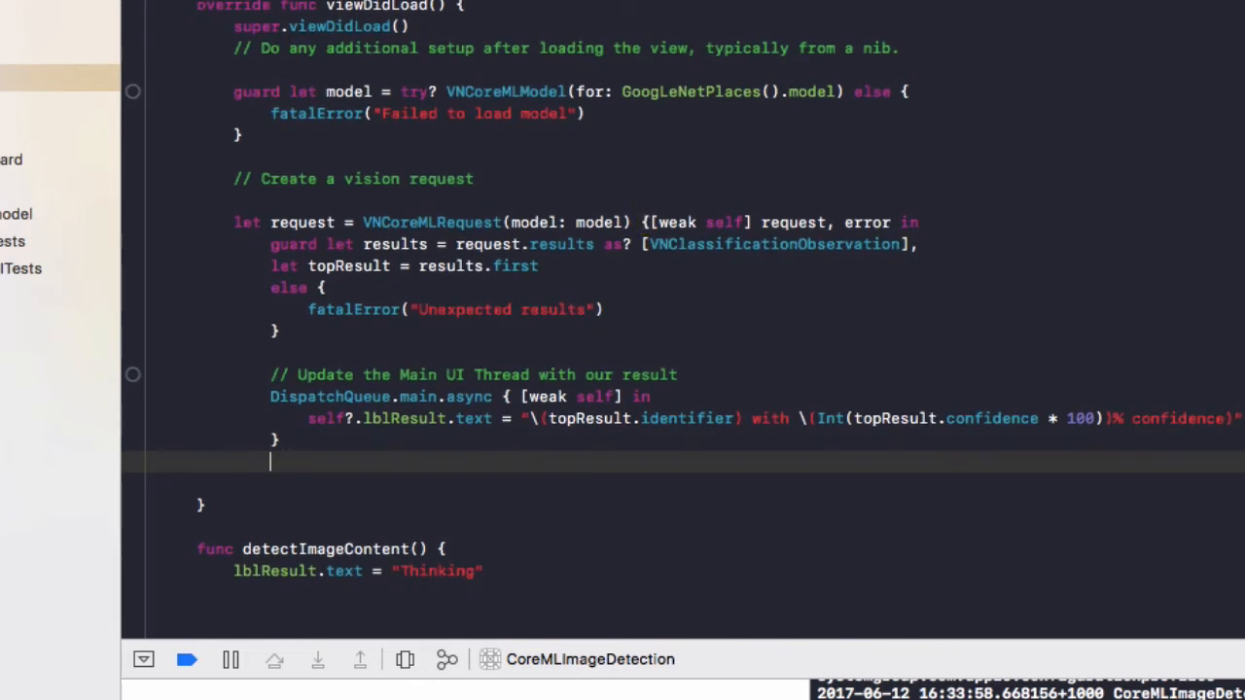
{"action": "key", "text": "BackSpace"}
{"action": "key", "text": "Return"}
{"action": "key", "text": "Return"}
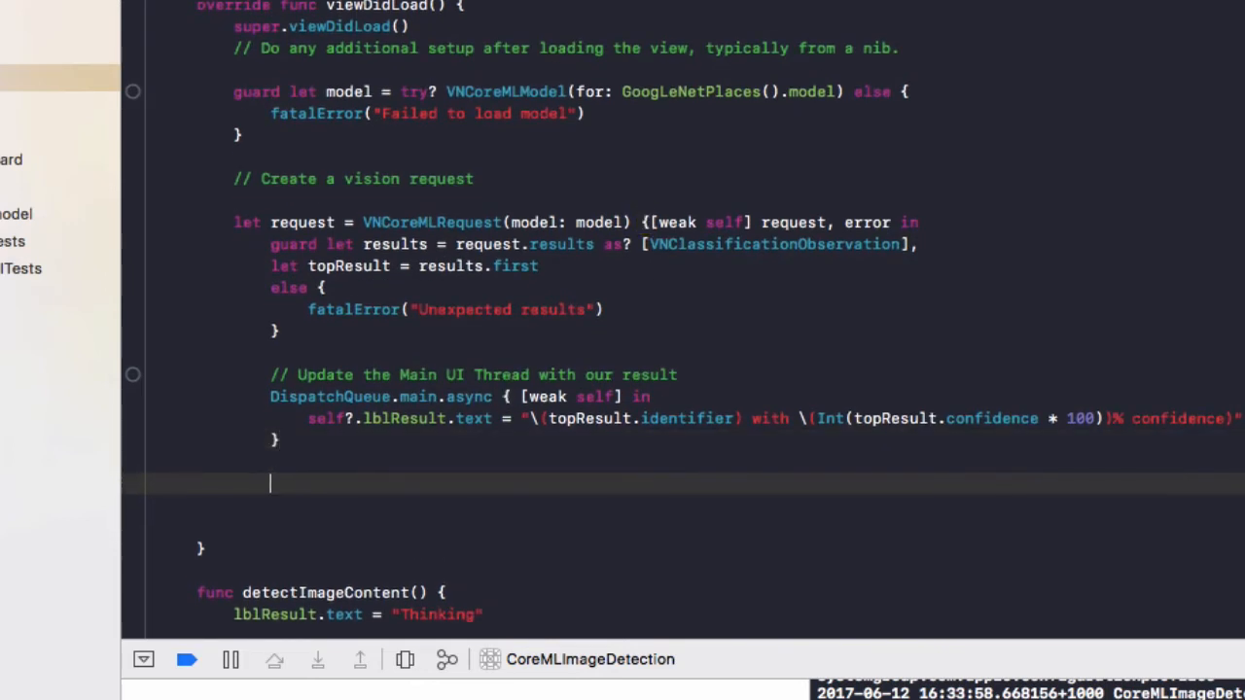
{"action": "type", "text": "}"}
Step: Check the brace matching, remove the extra blank line and start a fresh line below the request block
{"action": "key", "text": "Up"}
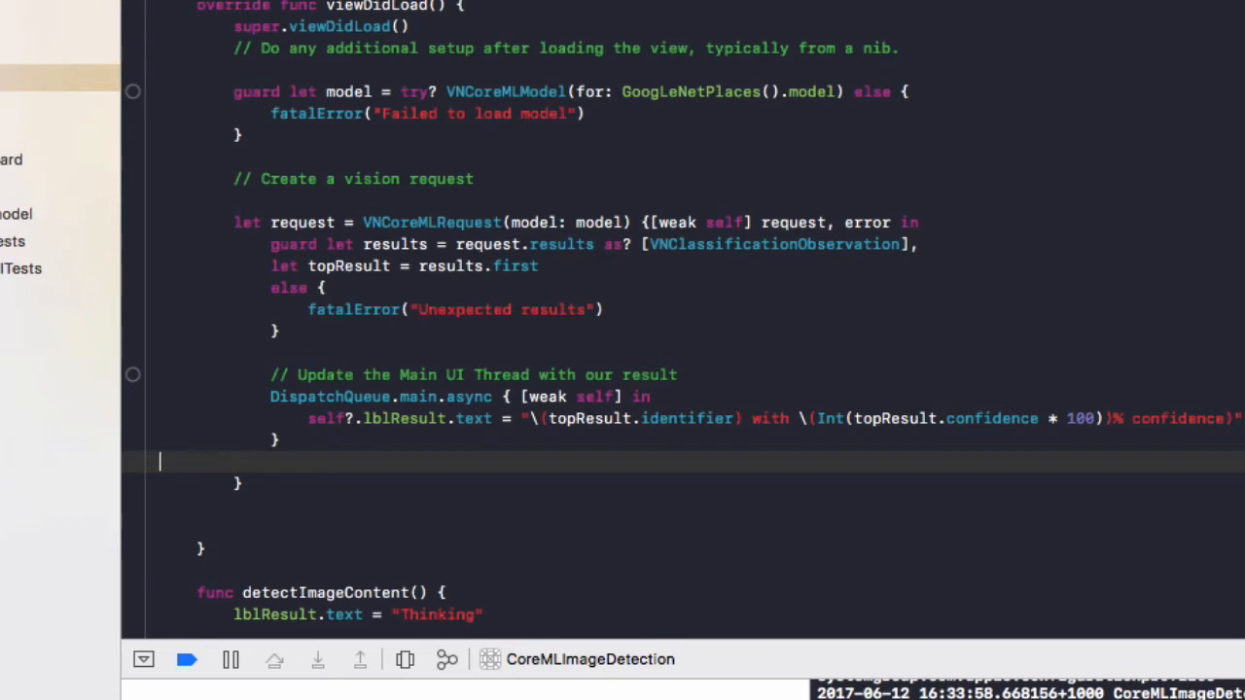
{"action": "left_click", "coordinate": [202, 547]}
{"action": "left_click", "coordinate": [236, 484]}
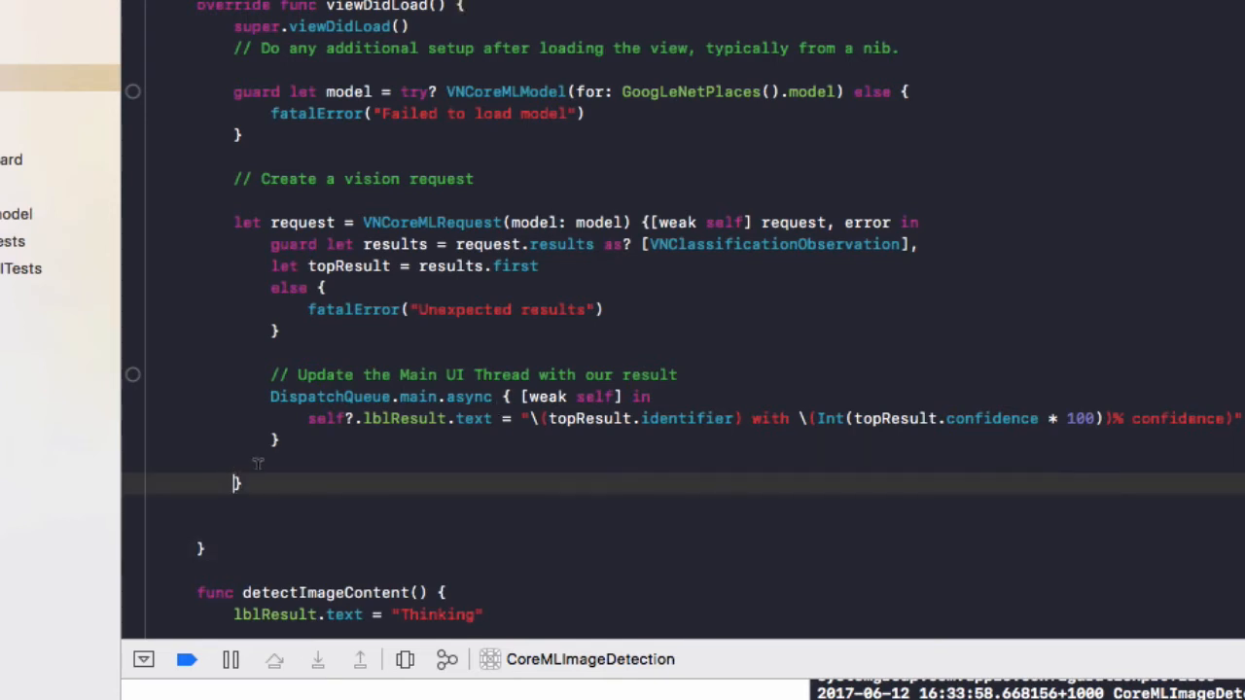
{"action": "key", "text": "Right"}
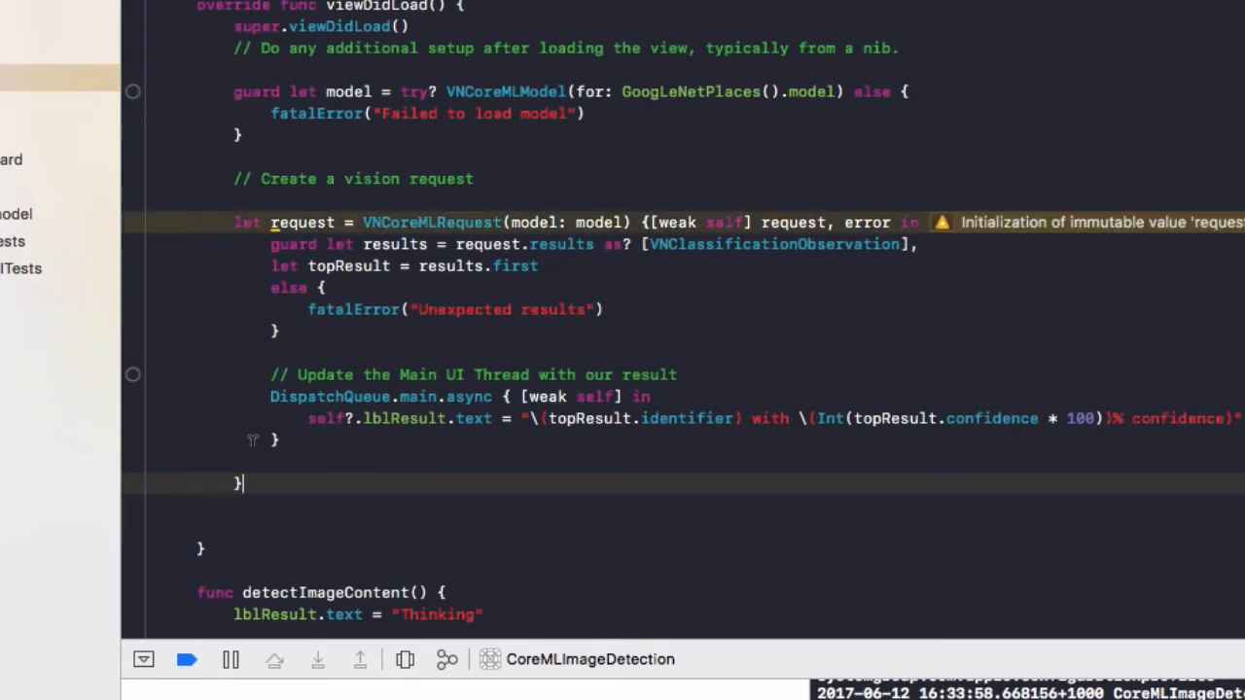
{"action": "left_click", "coordinate": [282, 439]}
{"action": "left_click_drag", "start_coordinate": [282, 440], "coordinate": [181, 389]}
{"action": "left_click", "coordinate": [311, 418]}
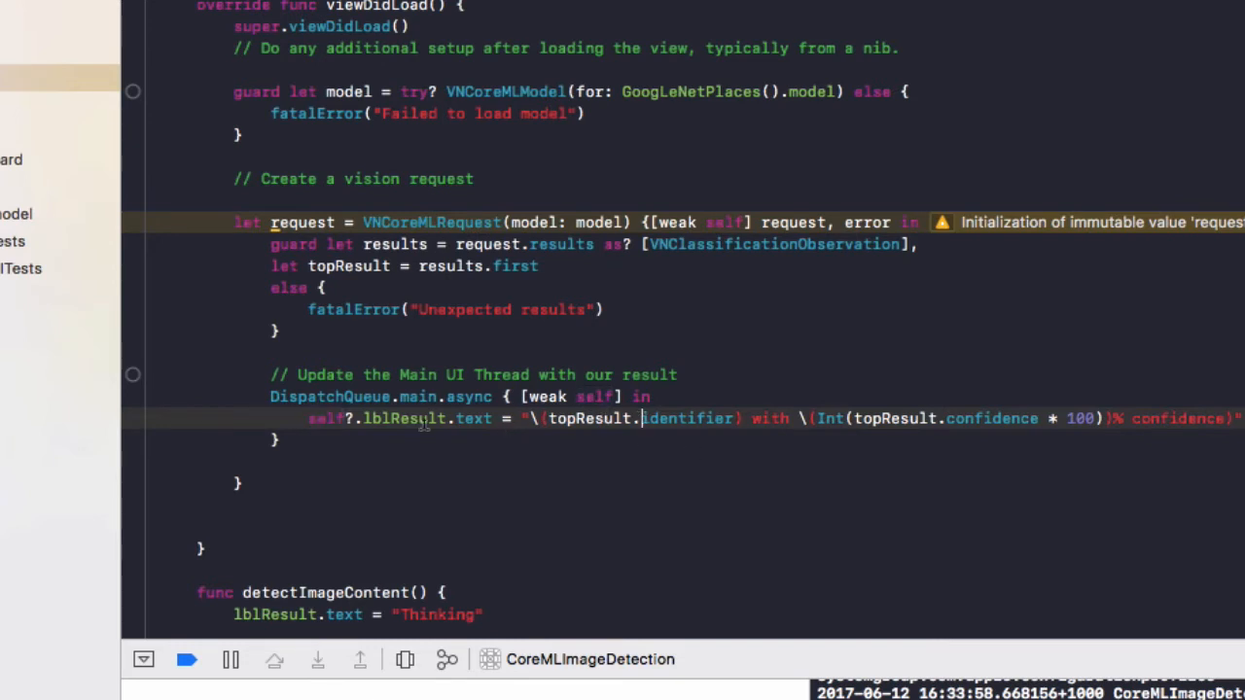
{"action": "left_click", "coordinate": [280, 439]}
{"action": "left_click", "coordinate": [307, 265]}
{"action": "left_click", "coordinate": [304, 451]}
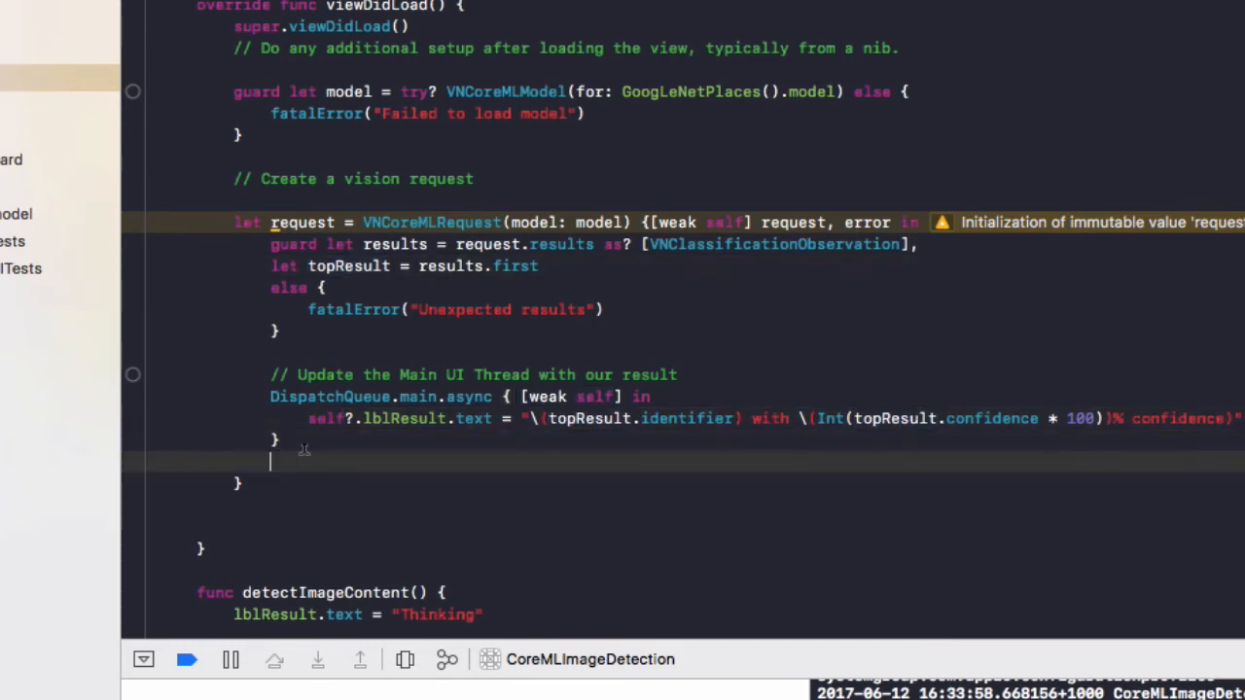
{"action": "key", "text": "BackSpace"}
{"action": "key", "text": "Down"}
{"action": "key", "text": "Return"}
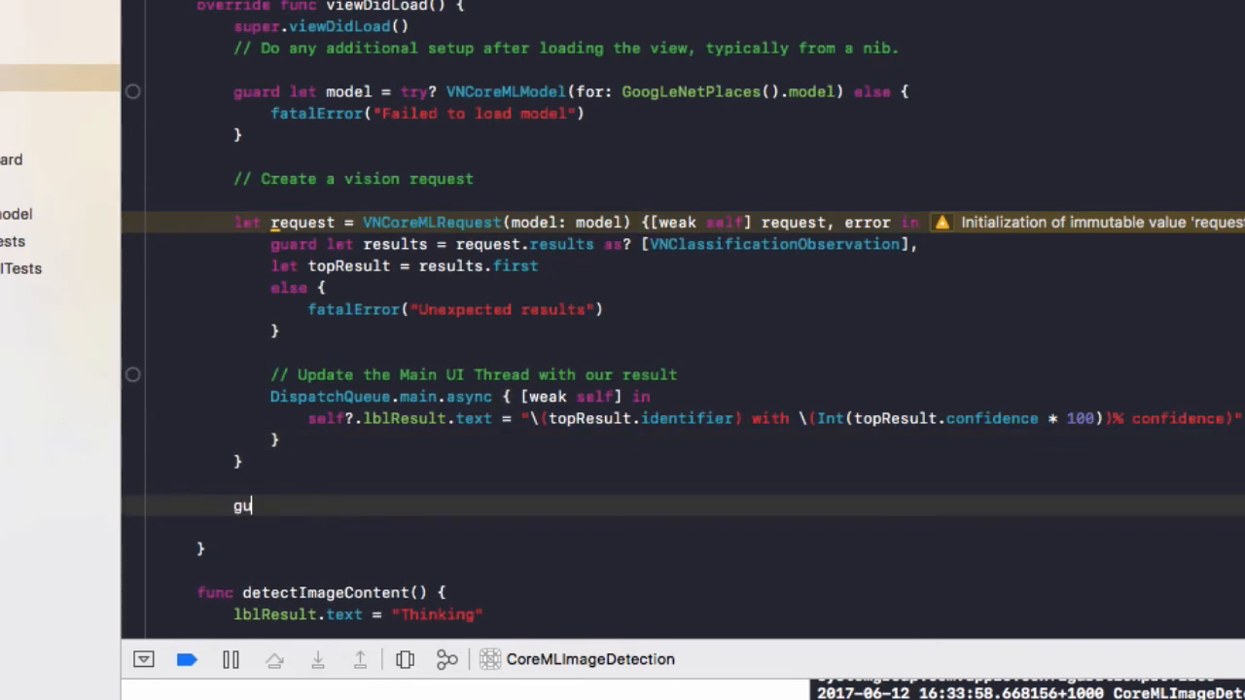
{"action": "type", "text": "art le"}
Step: Write guard let ciImage = CIImage(image: self.myPhoto.image!) in viewDidLoad
{"action": "key", "text": "BackSpace"}
{"action": "key", "text": "BackSpace"}
{"action": "key", "text": "BackSpace"}
{"action": "key", "text": "BackSpace"}
{"action": "type", "text": "d let ciI"}
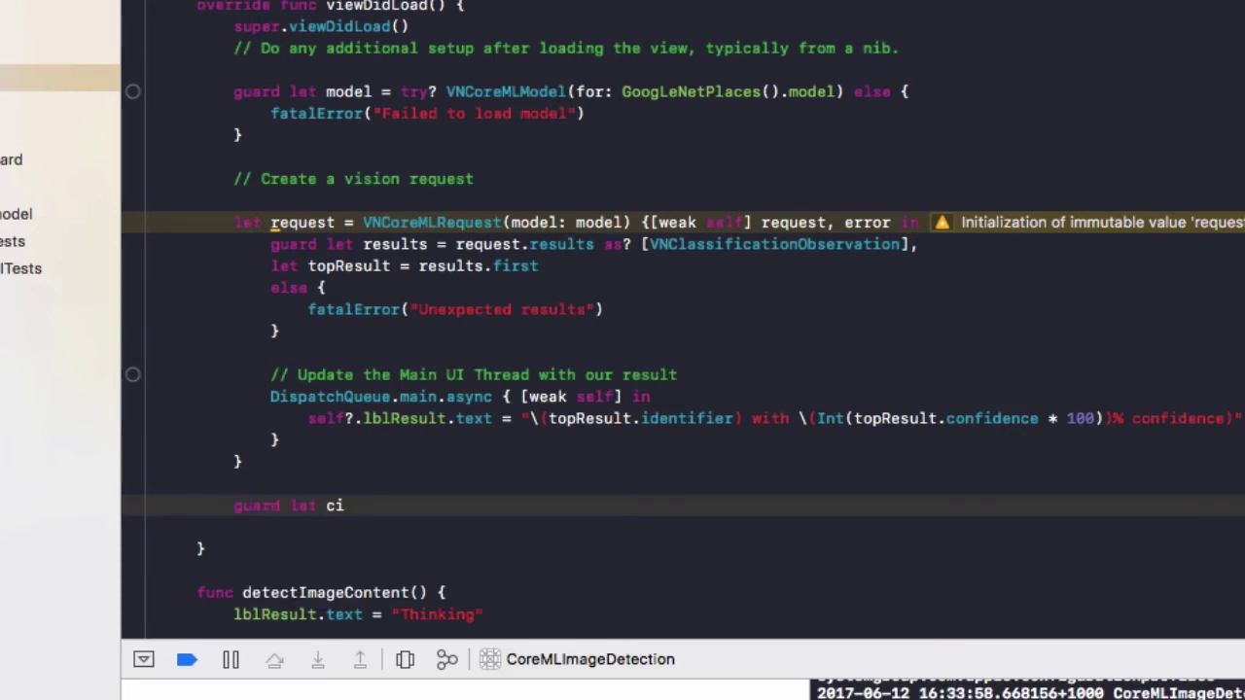
{"action": "type", "text": "mage = CIImage("}
{"action": "key", "text": "Down"}
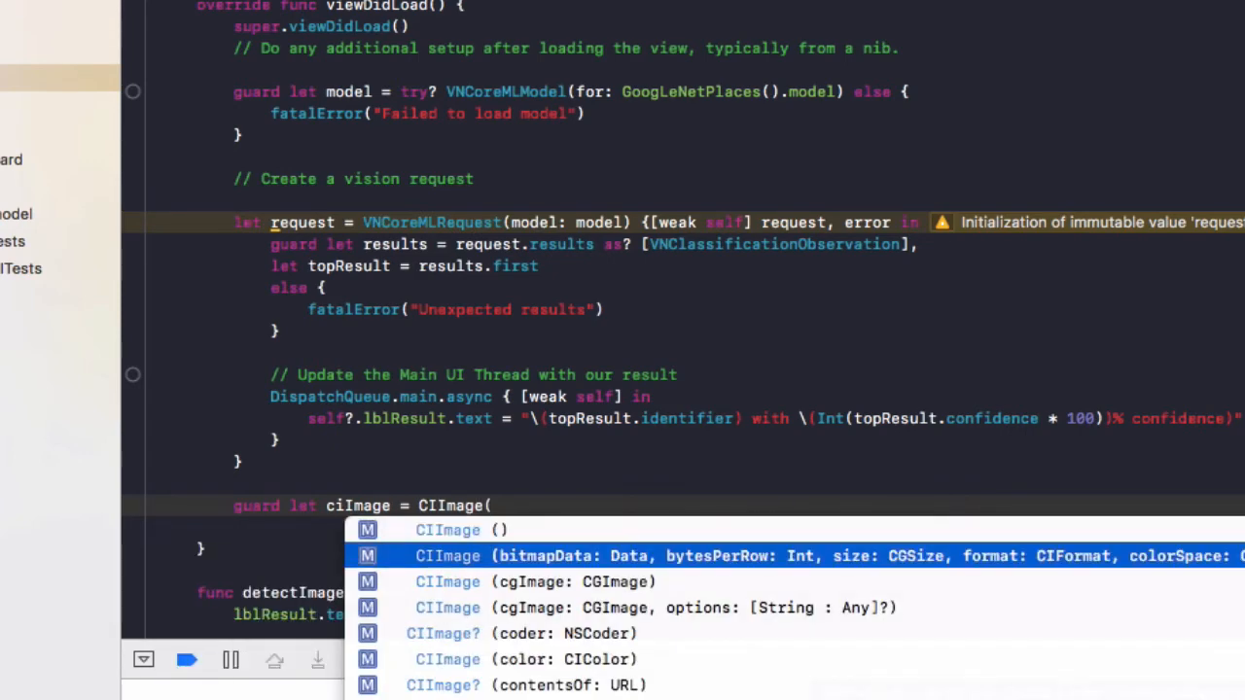
{"action": "type", "text": "imag"}
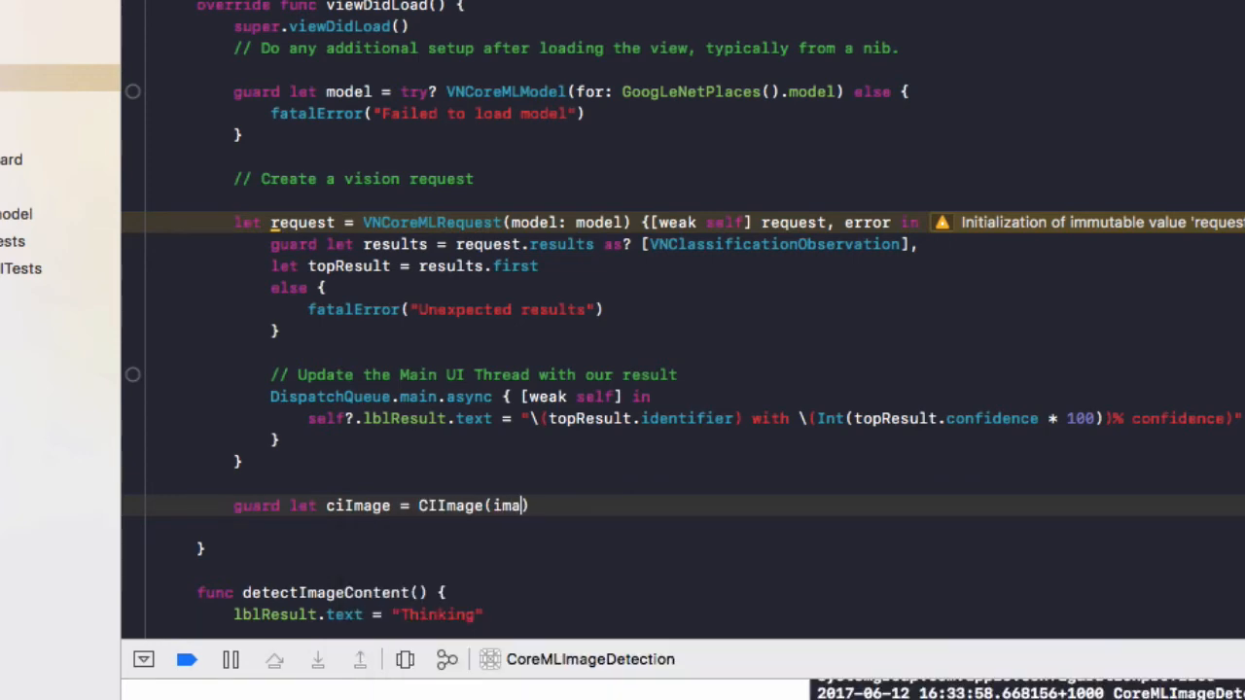
{"action": "type", "text": "e:"}
{"action": "type", "text": "self.myP"}
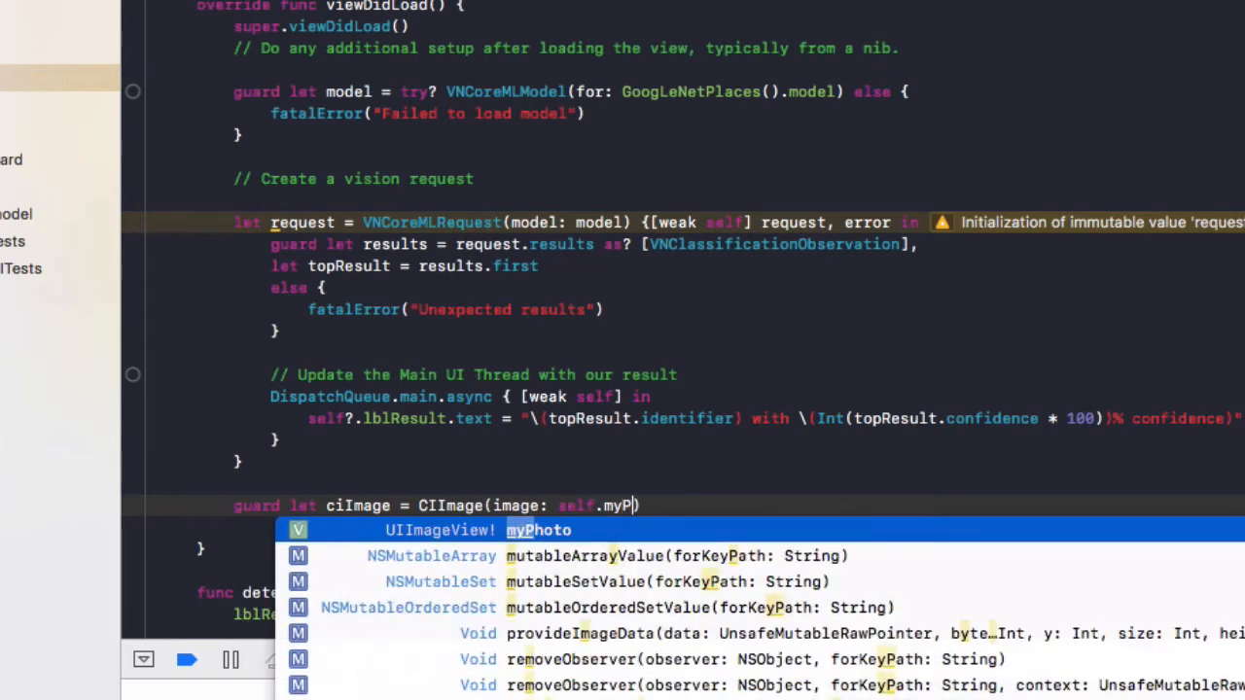
{"action": "key", "text": "Return"}
{"action": "type", "text": ".im"}
{"action": "key", "text": "Return"}
{"action": "key", "text": "Right"}
{"action": "key", "text": "Left"}
{"action": "type", "text": "!"}
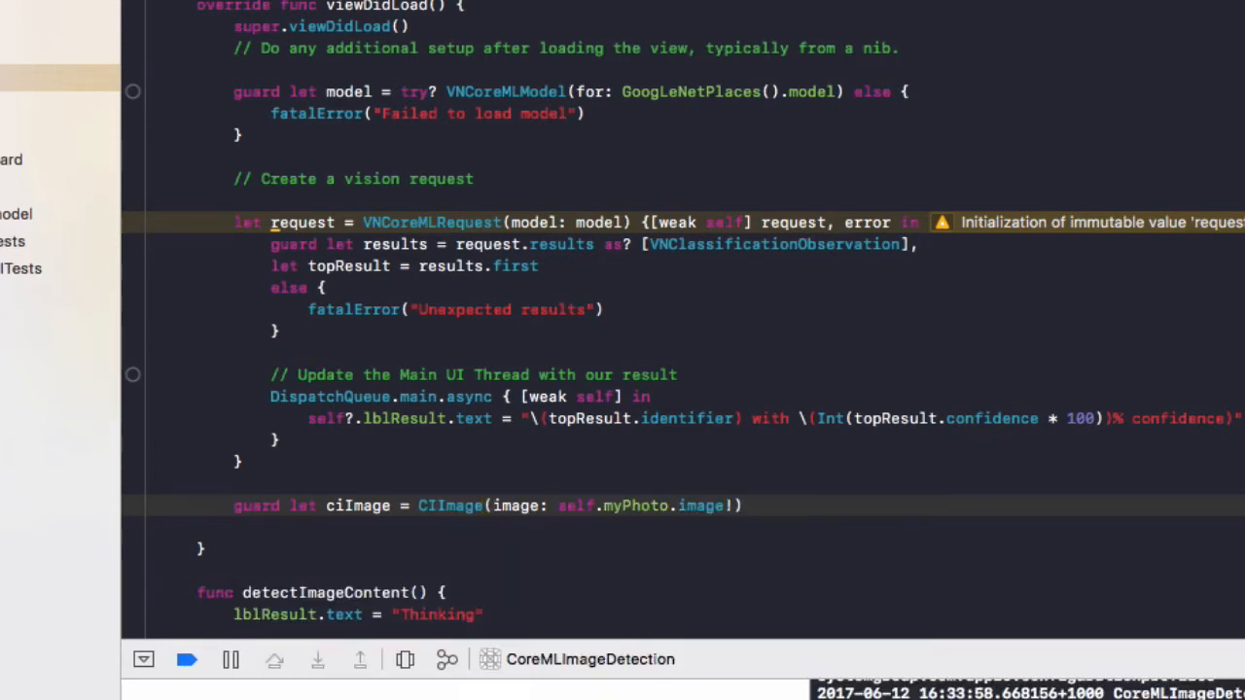
Step: Add else { fatalError("Cant create CIImage from UIImage") }, align it and leave blank lines below
{"action": "key", "text": "Return"}
{"action": "type", "text": "else "}
{"action": "type", "text": "{ fefa"}
{"action": "key", "text": "Return"}
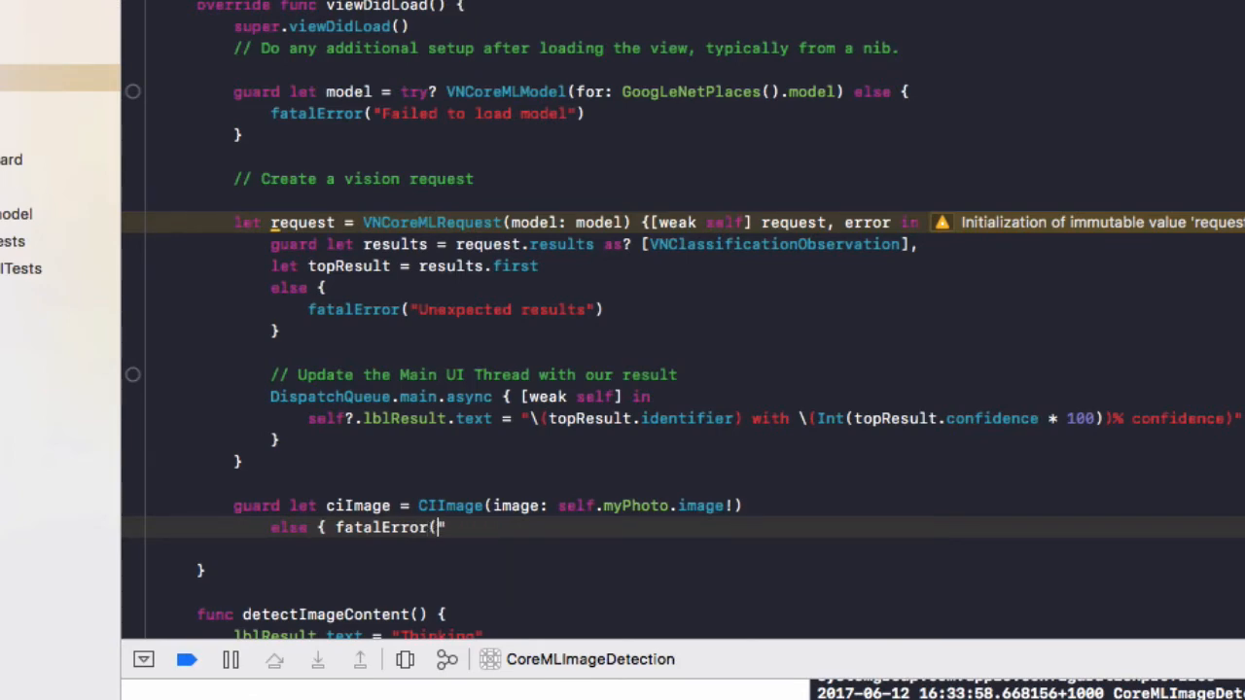
{"action": "type", "text": "Cant create"}
{"action": "type", "text": " CIImage from UIIMage"}
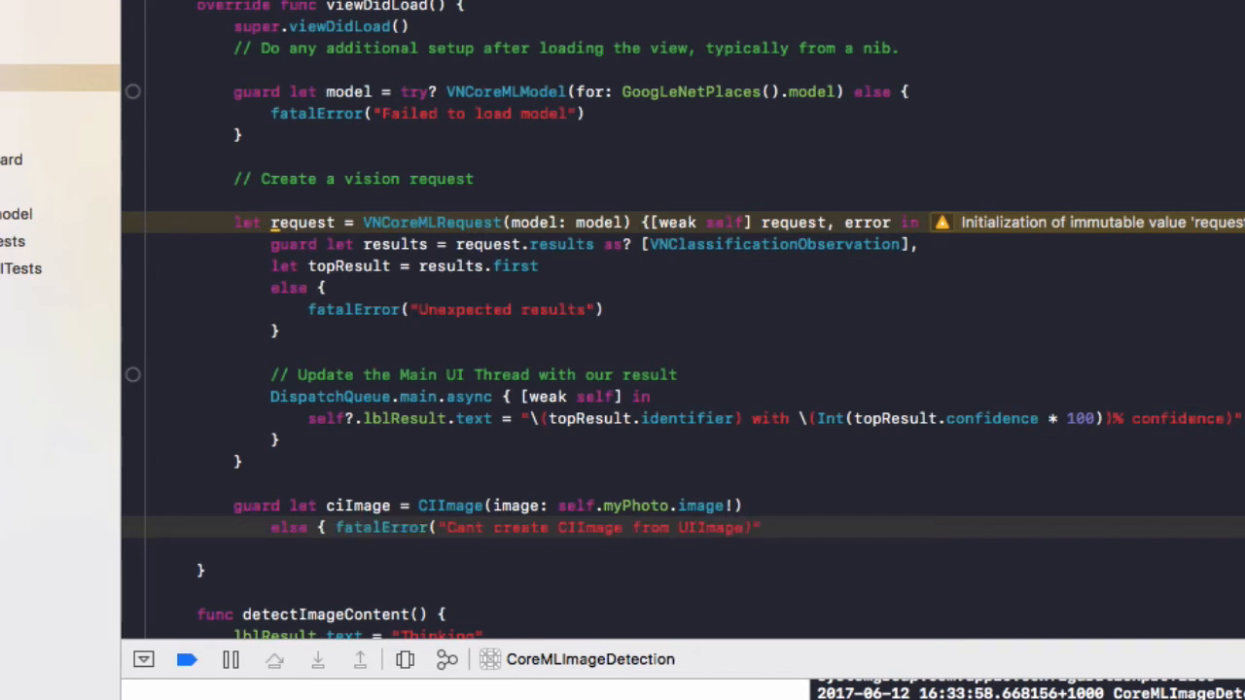
{"action": "type", "text": "\")"}
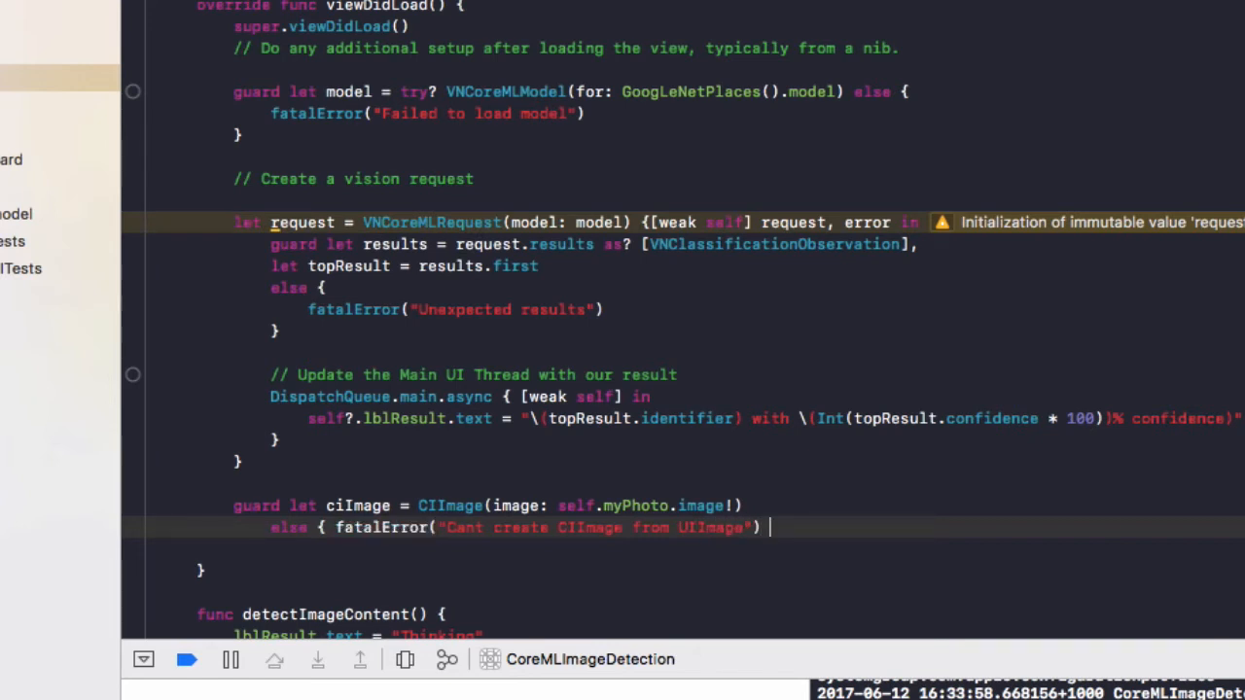
{"action": "type", "text": " }"}
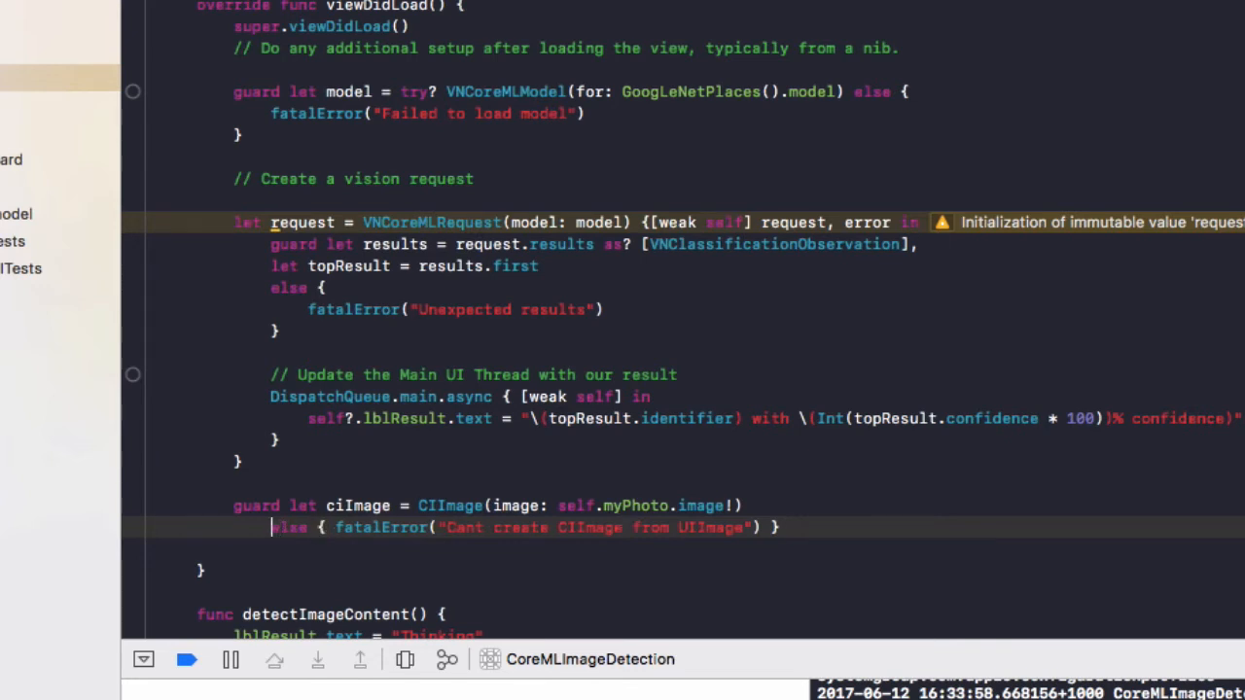
{"action": "key", "text": "shift+Tab"}
{"action": "key", "text": "Return"}
{"action": "key", "text": "Return"}
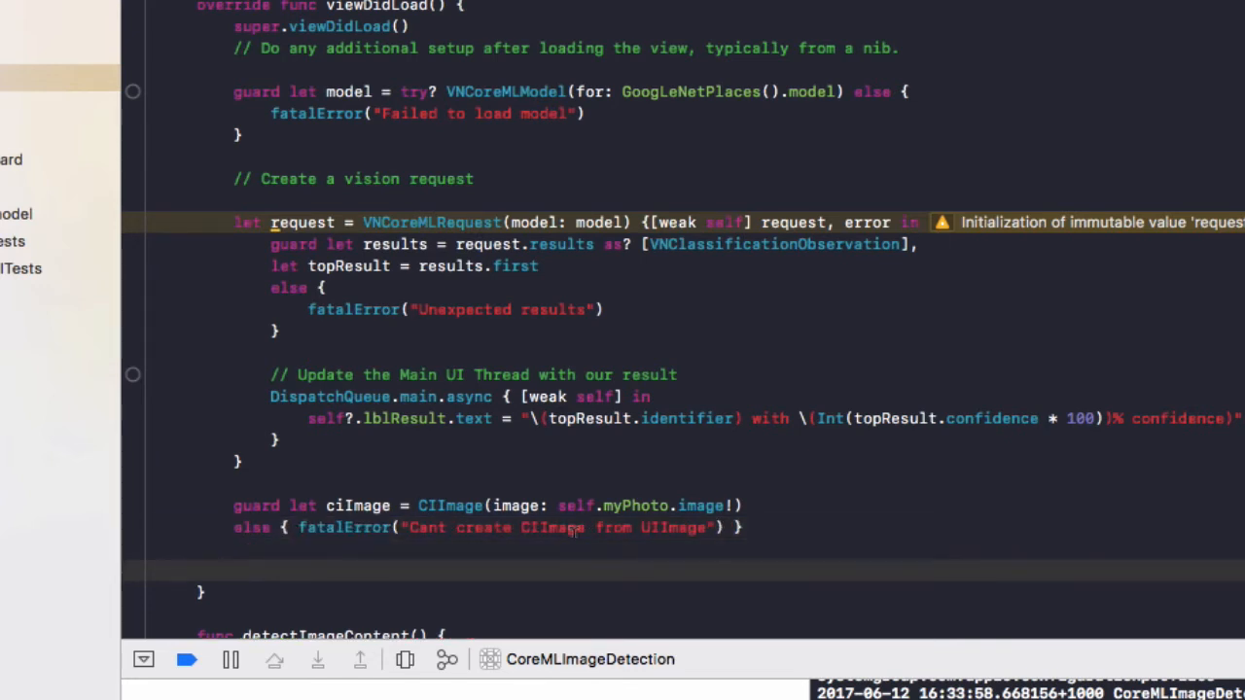
{"action": "scroll", "coordinate": [574, 530], "scroll_direction": "down", "scroll_amount": 5}
{"action": "scroll", "coordinate": [545, 438], "scroll_direction": "down", "scroll_amount": 5}
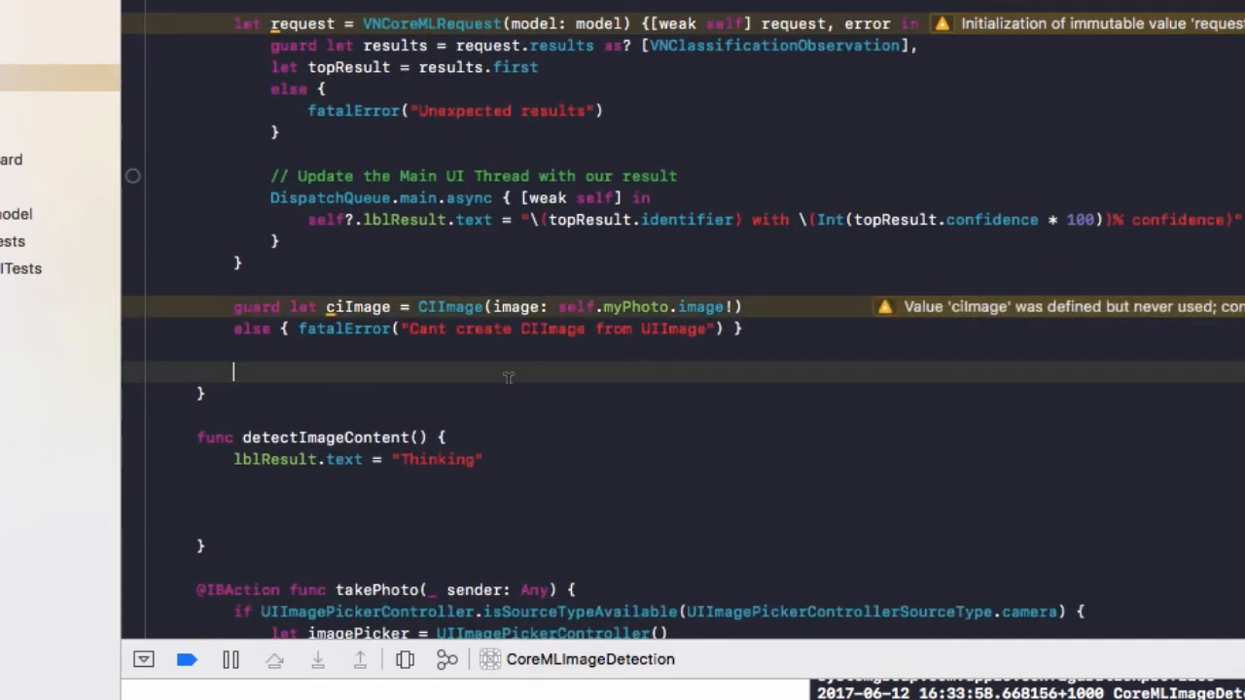
{"action": "scroll", "coordinate": [508, 377], "scroll_direction": "up", "scroll_amount": 5}
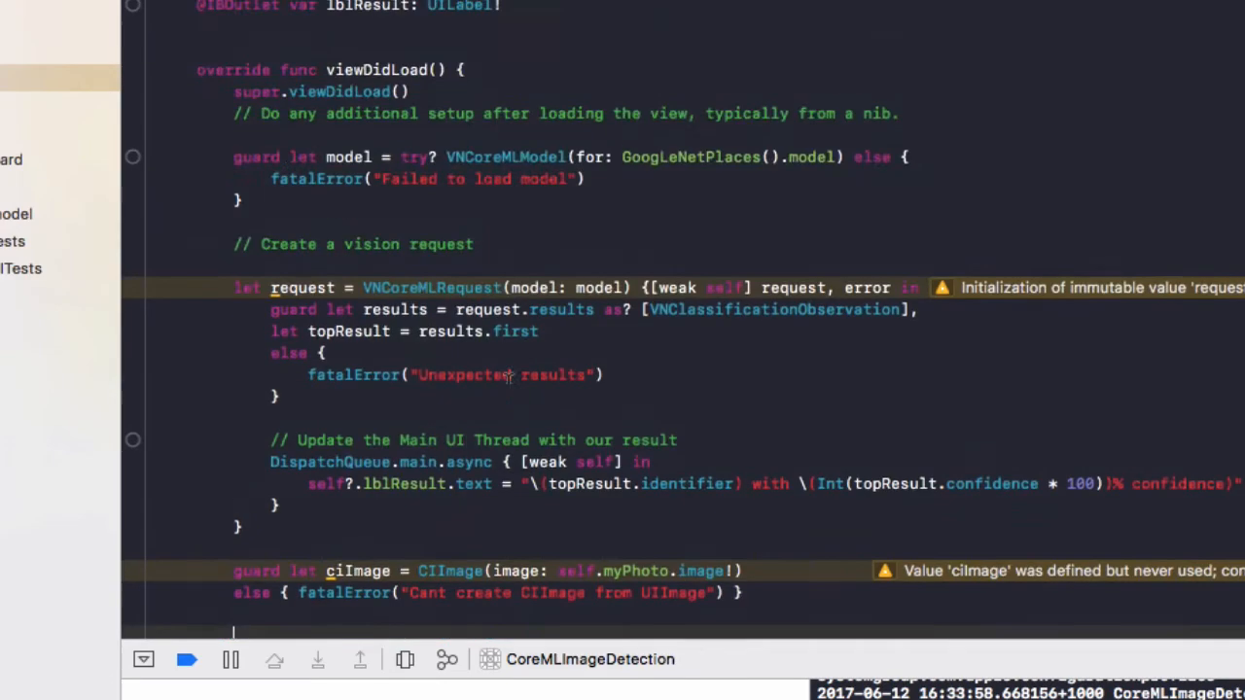
{"action": "scroll", "coordinate": [507, 377], "scroll_direction": "down", "scroll_amount": 5}
{"action": "scroll", "coordinate": [507, 378], "scroll_direction": "down", "scroll_amount": 1}
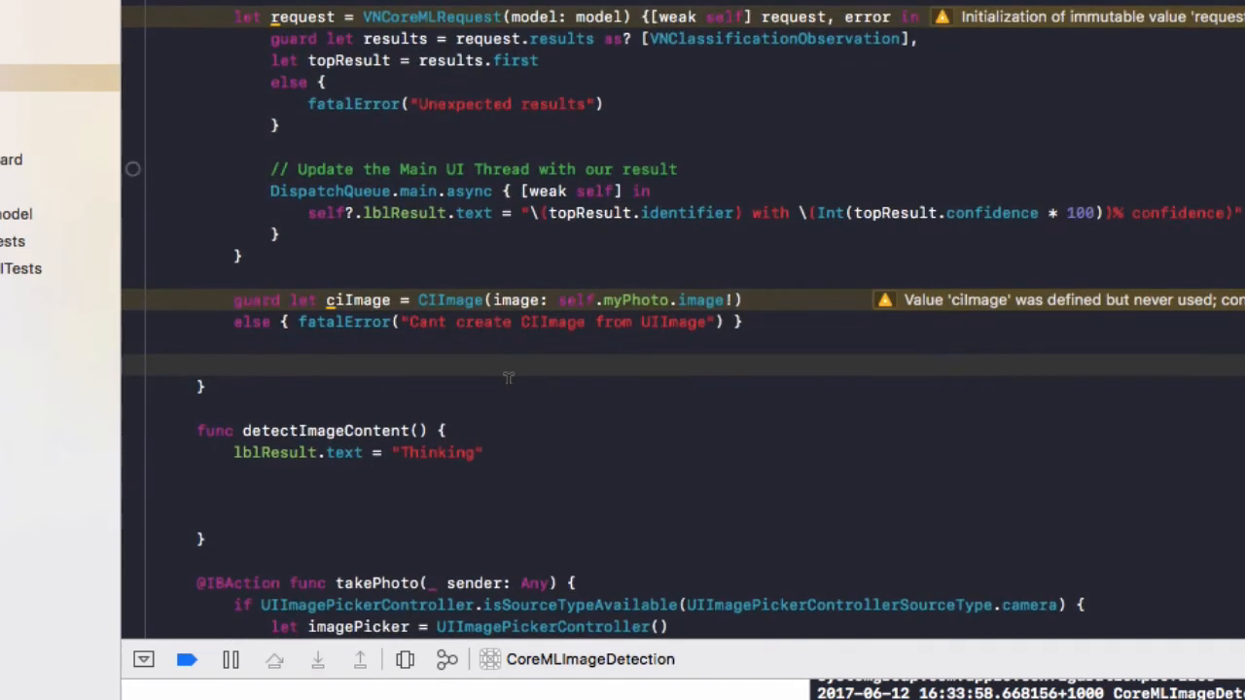
{"action": "key", "text": "Return"}
{"action": "key", "text": "Return"}
{"action": "key", "text": "Return"}
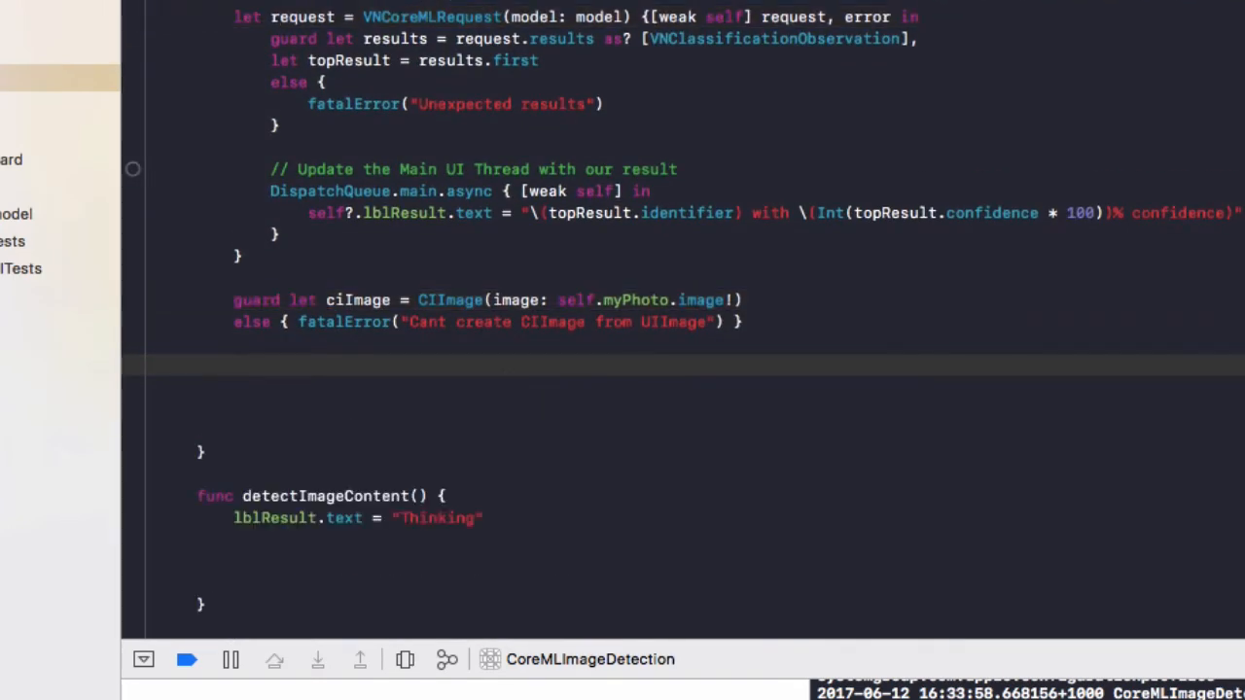
{"action": "type", "text": "//Run "}
{"action": "type", "text": "the googlene"}
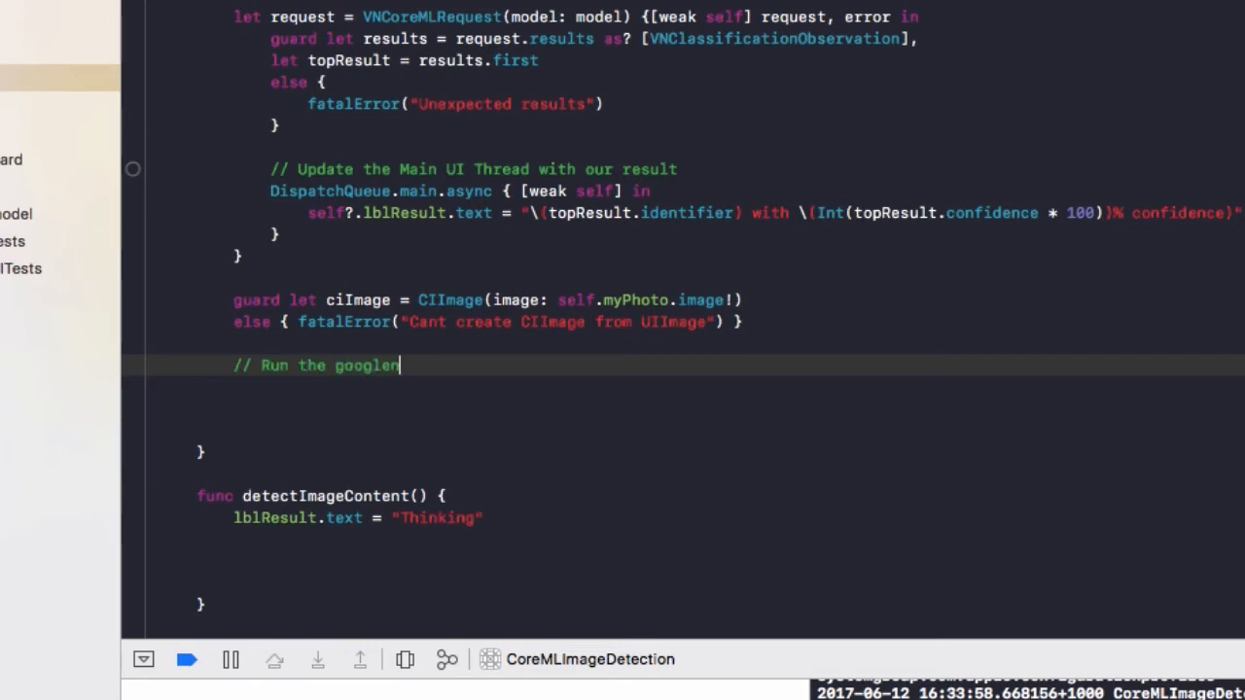
{"action": "type", "text": "tplaces classifier"}
Step: Add the classifier comment and let handler = VNImageRequestHandler(ciImage: ciImage)
{"action": "key", "text": "Return"}
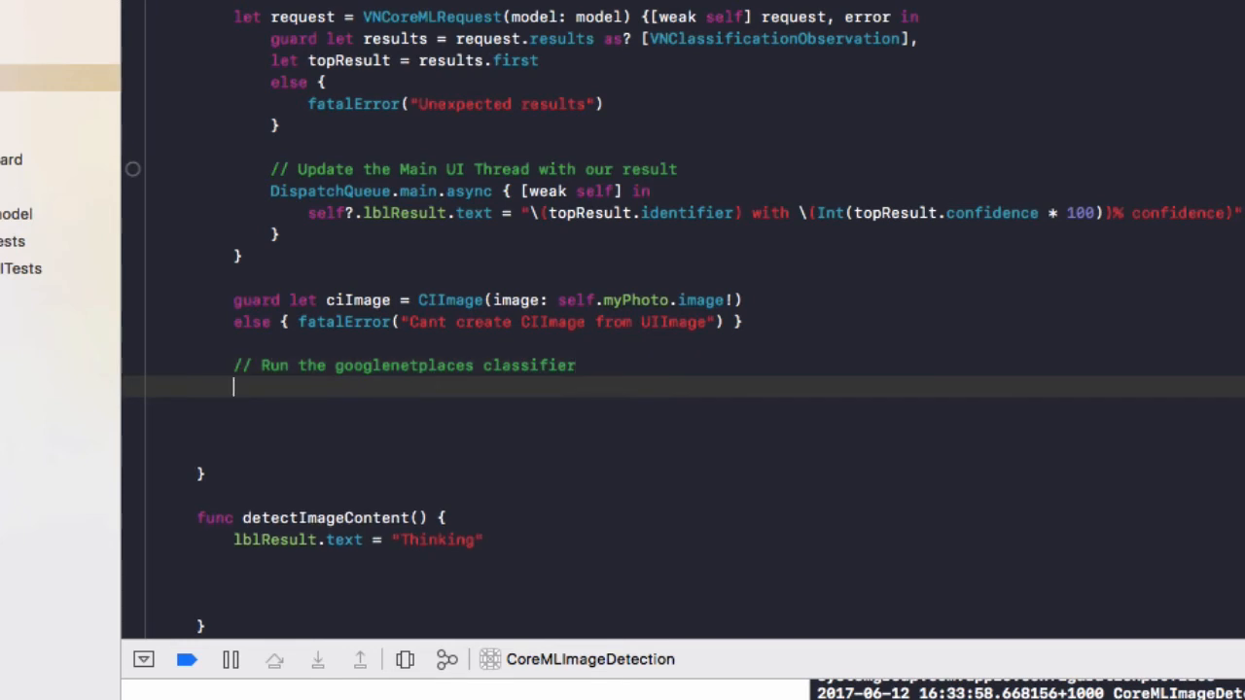
{"action": "type", "text": "let handler = VNImage"}
{"action": "key", "text": "Tab"}
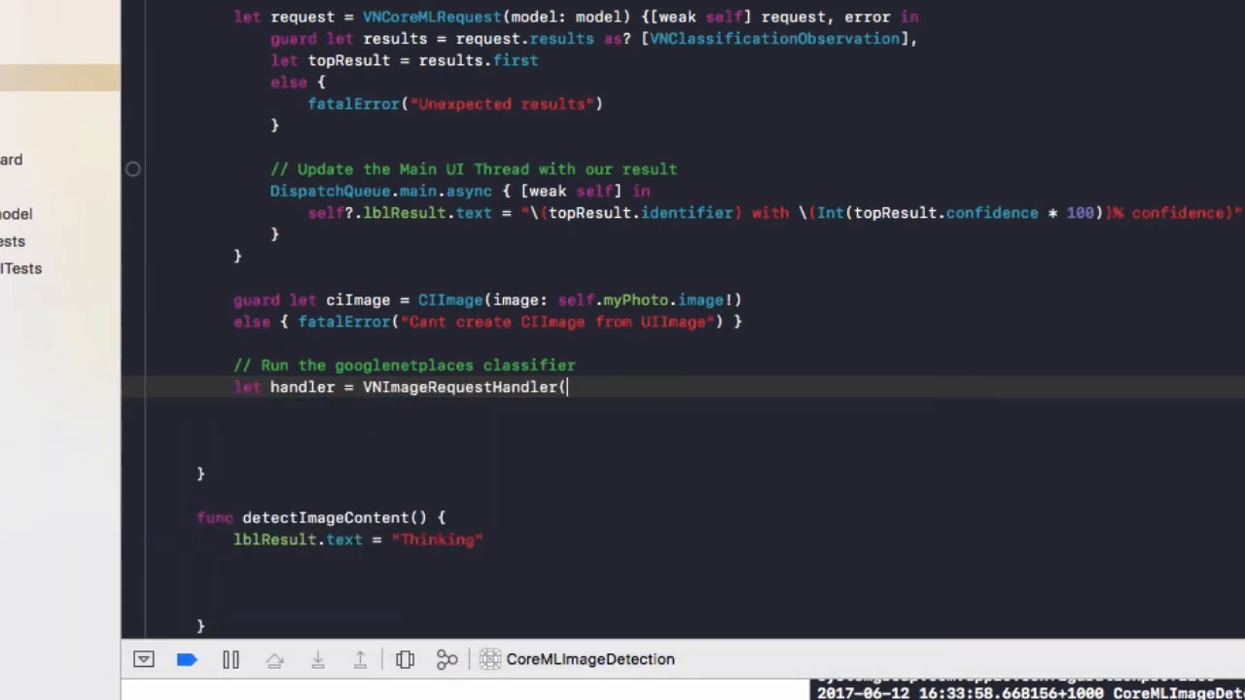
{"action": "type", "text": "ciImage: ciI"}
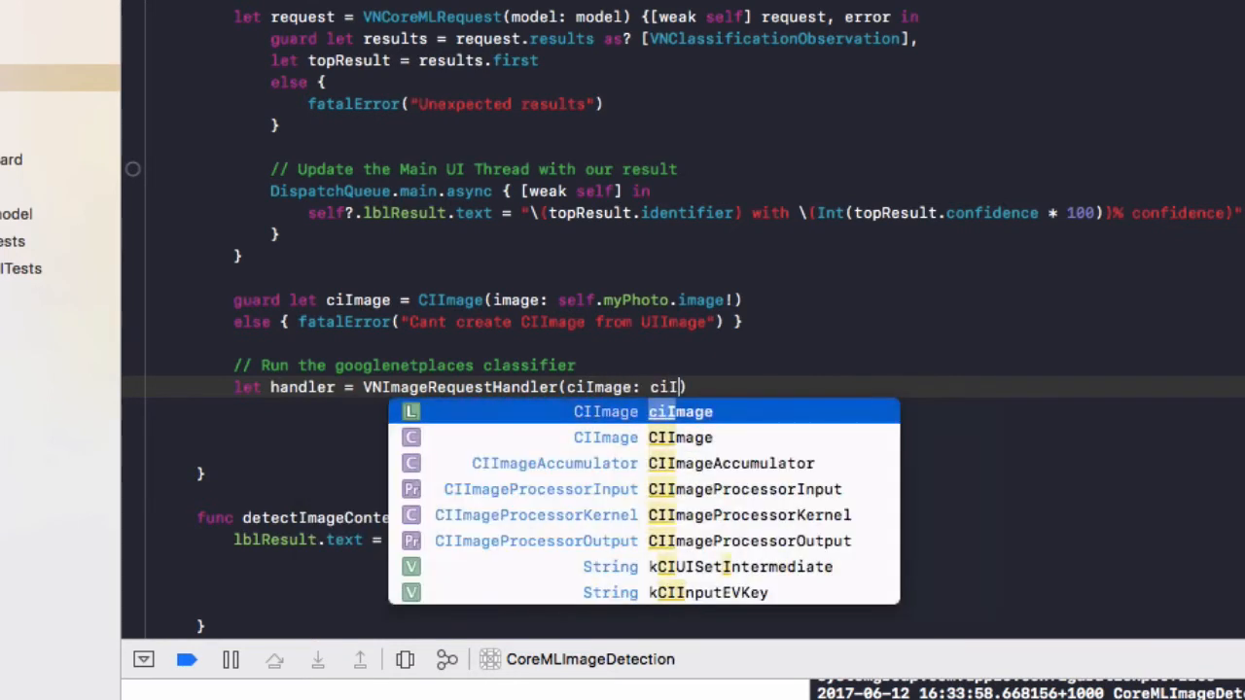
{"action": "key", "text": "Tab"}
{"action": "key", "text": "Right"}
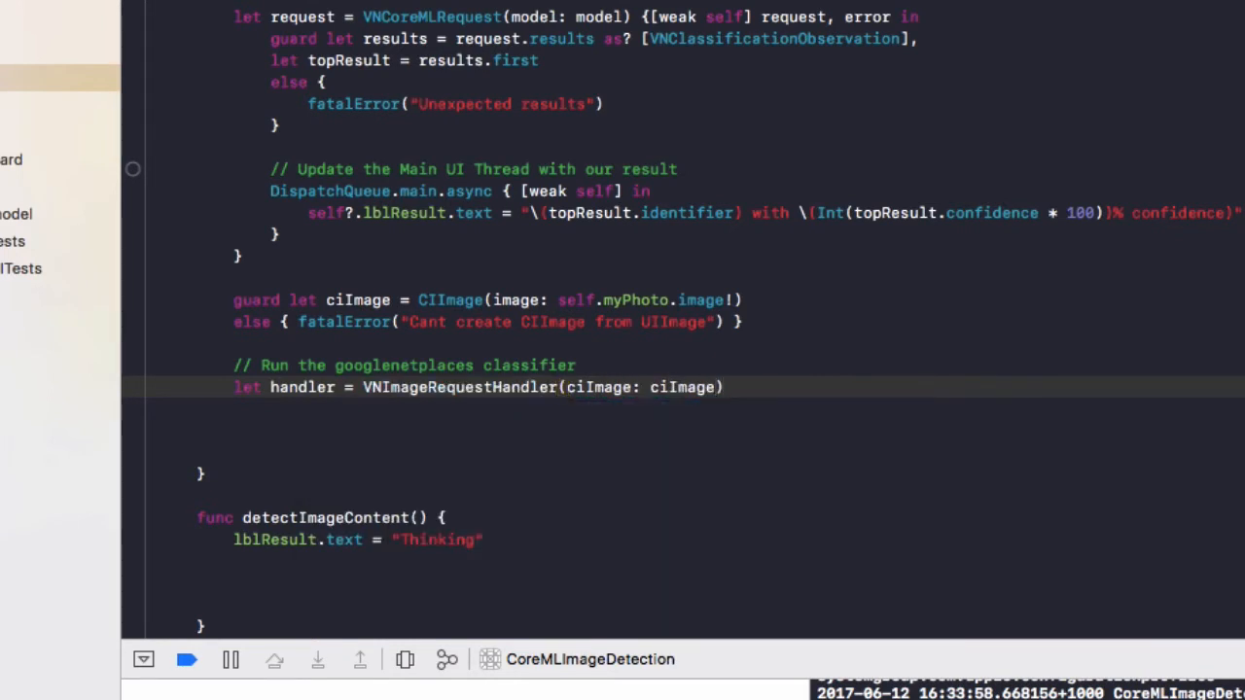
{"action": "key", "text": "Return"}
{"action": "type", "text": "Dispat"}
Step: Wrap try handler.perform([request]) in DispatchQueue.global().async with a catch that prints the error
{"action": "key", "text": "Tab"}
{"action": "type", "text": ".glo"}
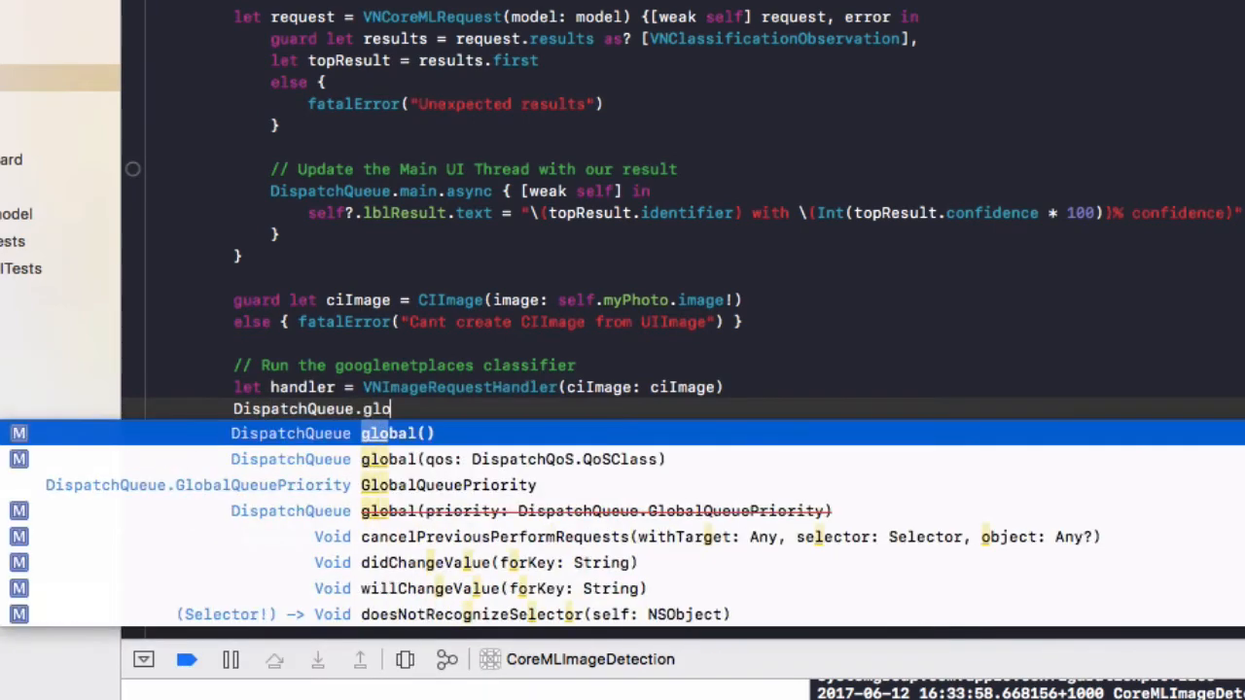
{"action": "key", "text": "Return"}
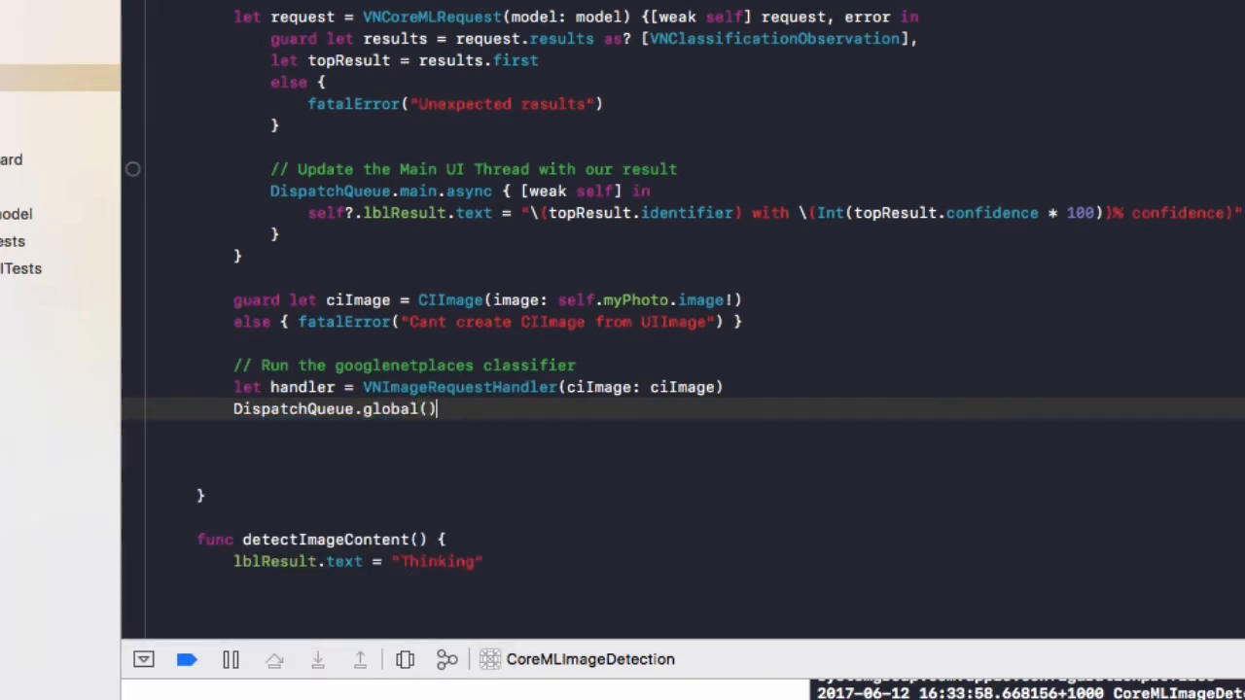
{"action": "type", "text": ".as"}
{"action": "key", "text": "Return"}
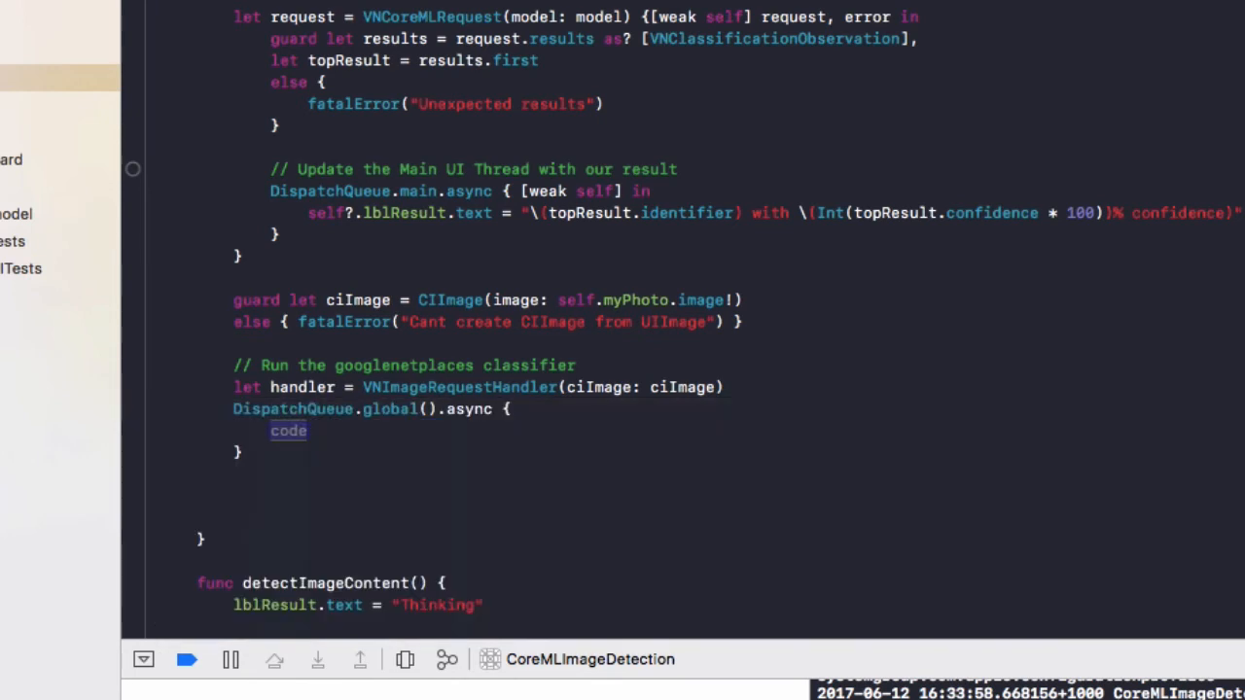
{"action": "type", "text": "do "}
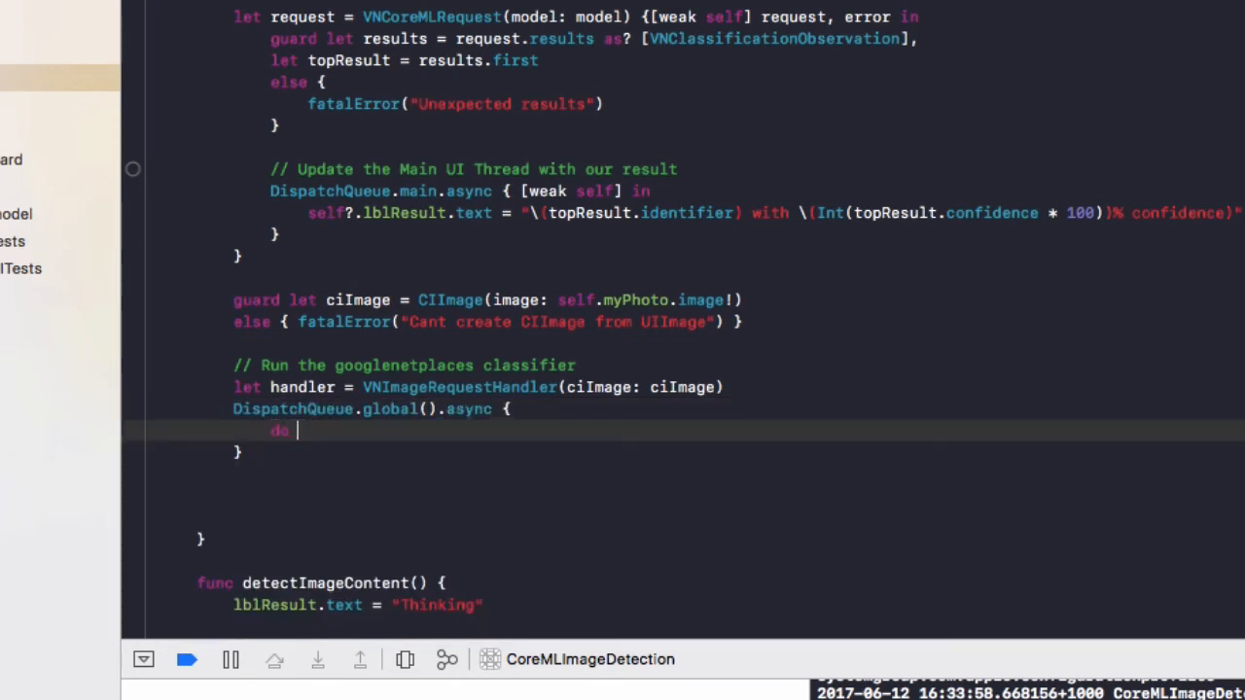
{"action": "type", "text": "{"}
{"action": "key", "text": "Return"}
{"action": "type", "text": "try handler."}
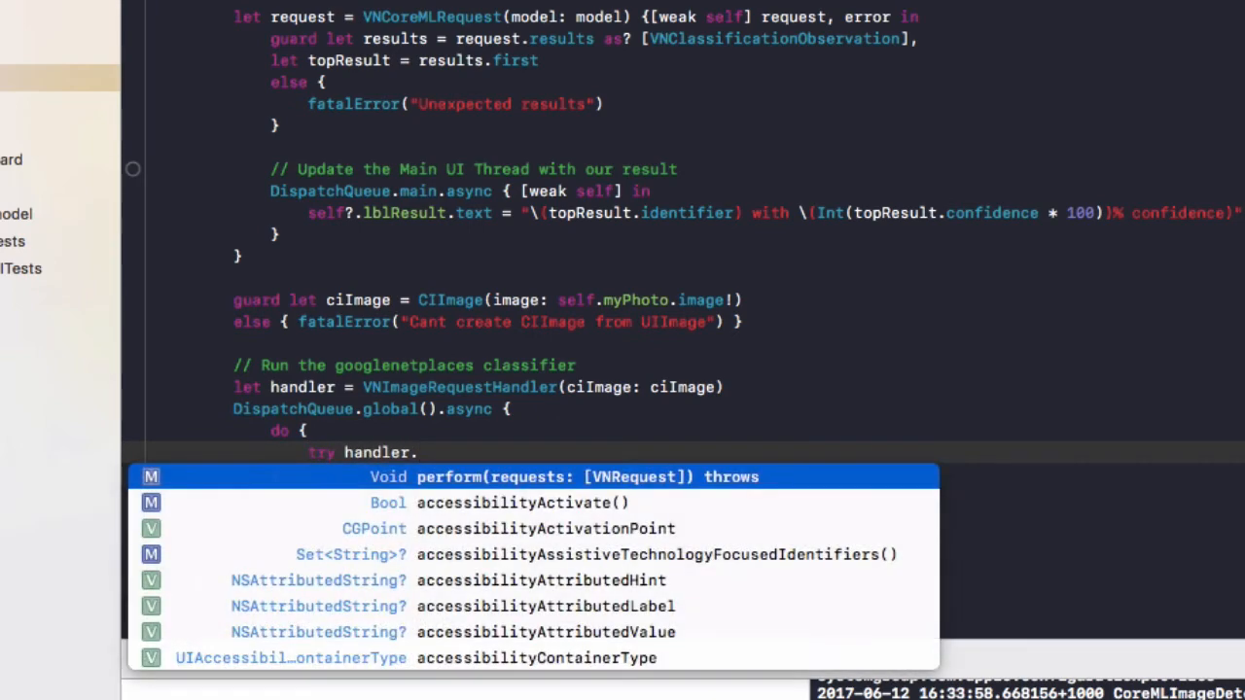
{"action": "type", "text": "p"}
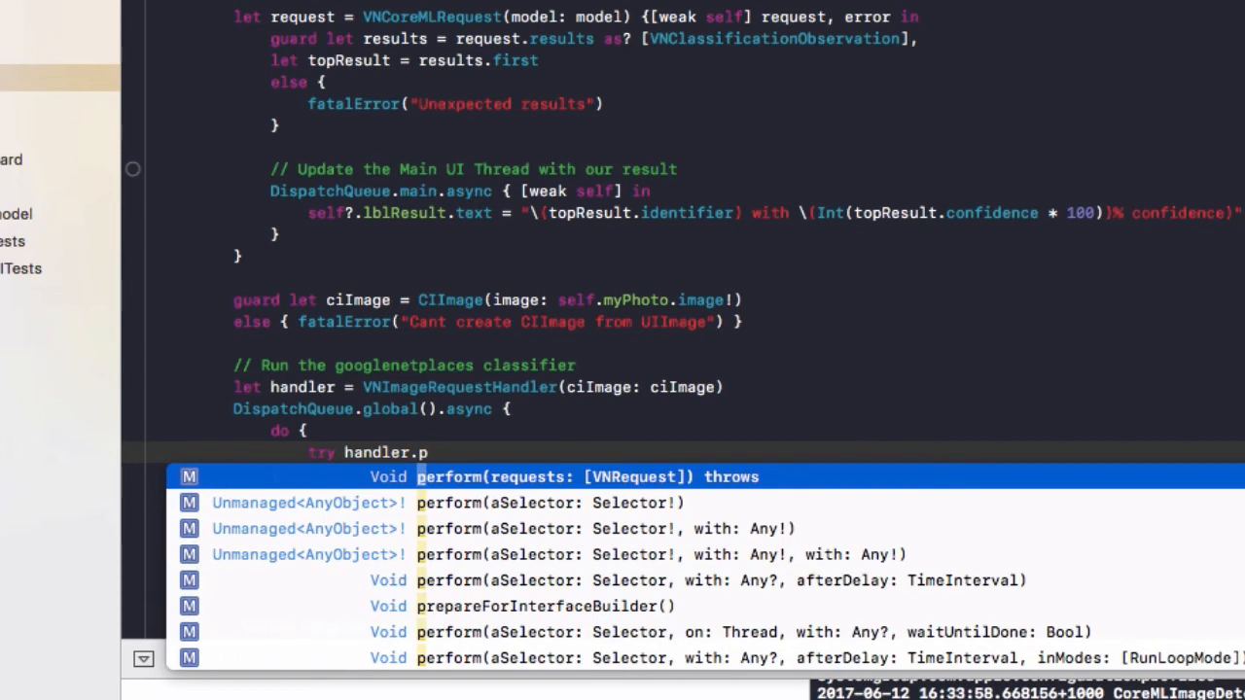
{"action": "key", "text": "Return"}
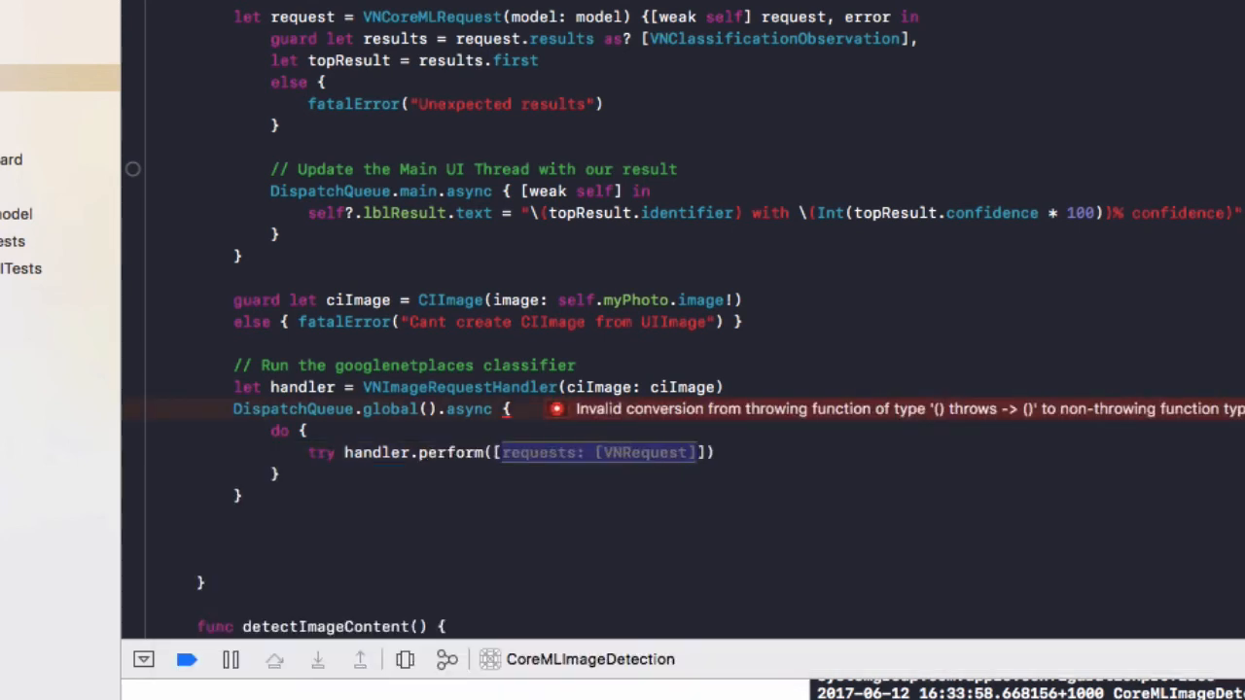
{"action": "type", "text": "[request"}
{"action": "key", "text": "Escape"}
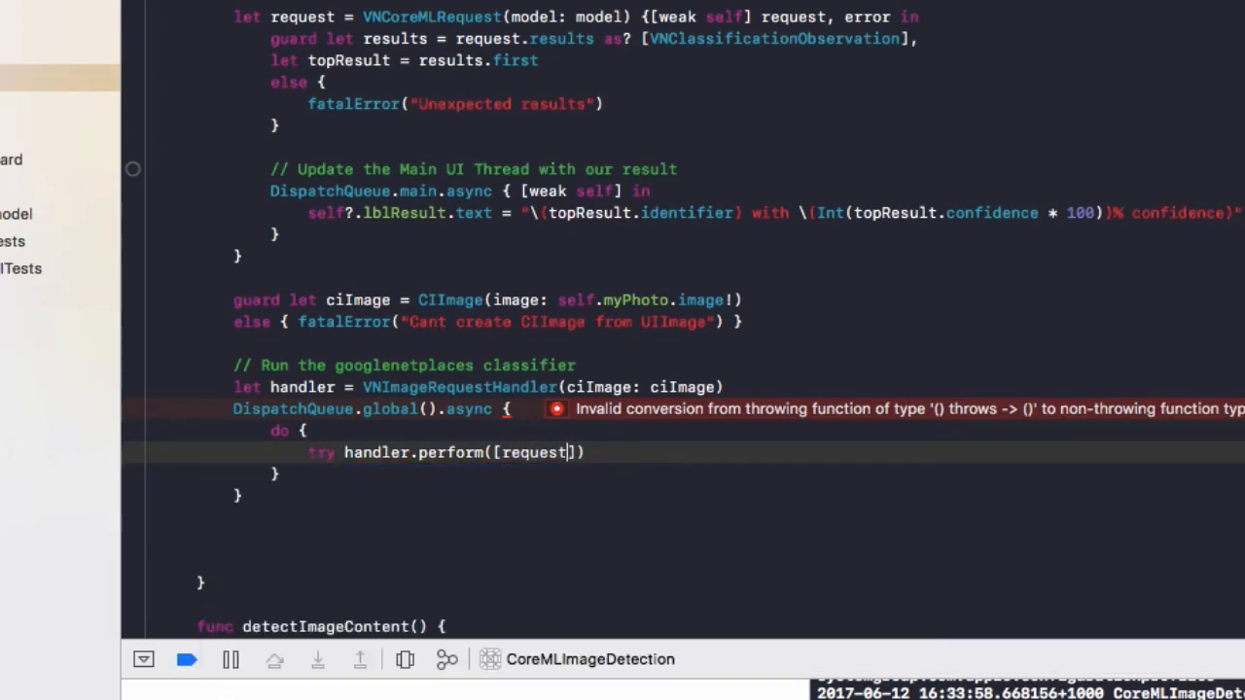
{"action": "key", "text": "Down"}
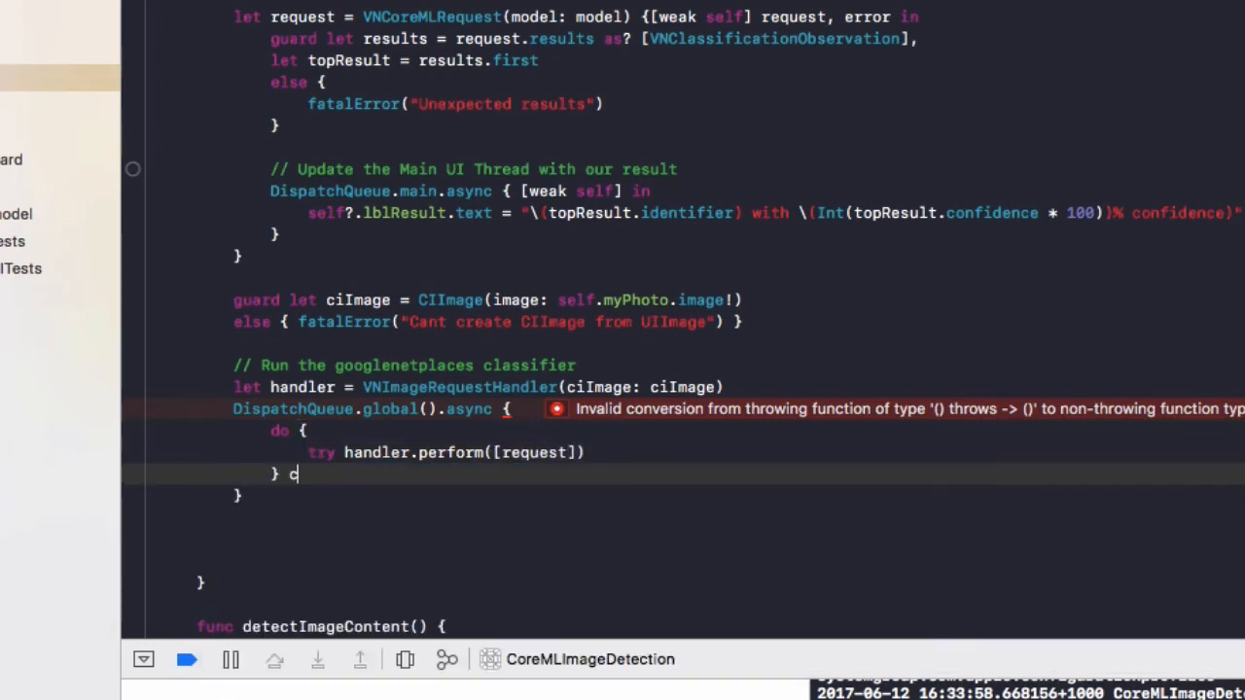
{"action": "type", "text": "atch {"}
{"action": "key", "text": "Return"}
{"action": "type", "text": "print(e"}
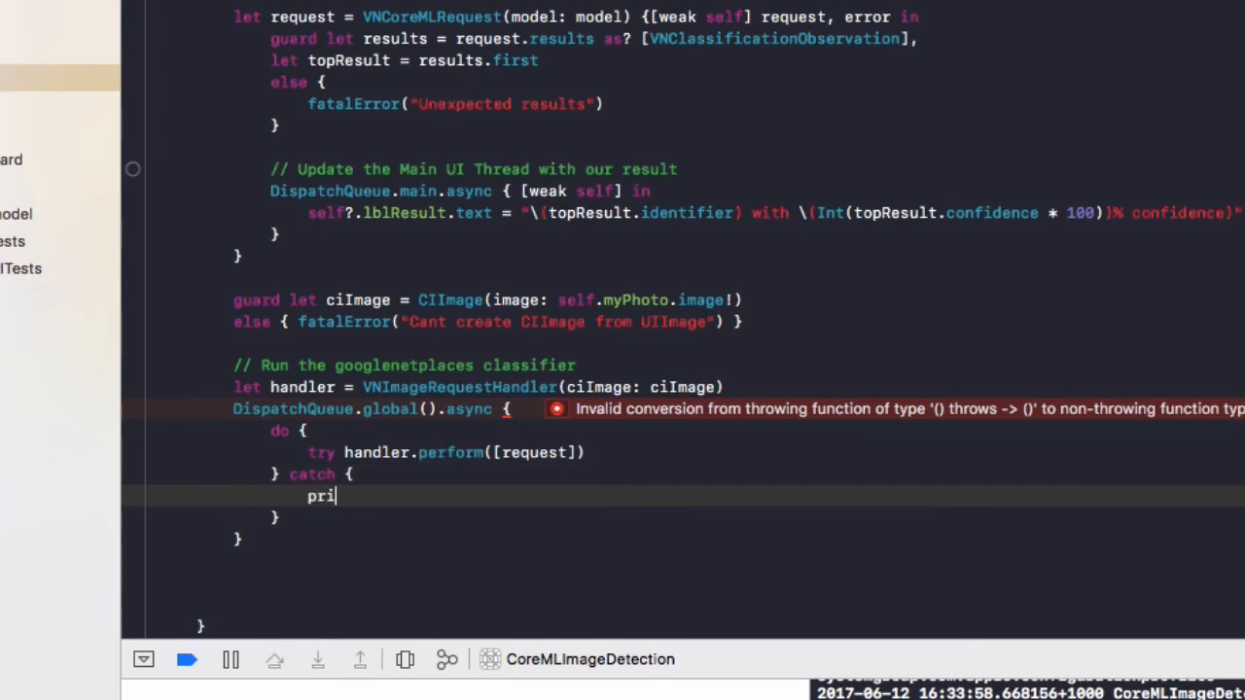
{"action": "type", "text": "rror"}
{"action": "key", "text": "Down"}
{"action": "key", "text": "Down"}
{"action": "key", "text": "Down"}
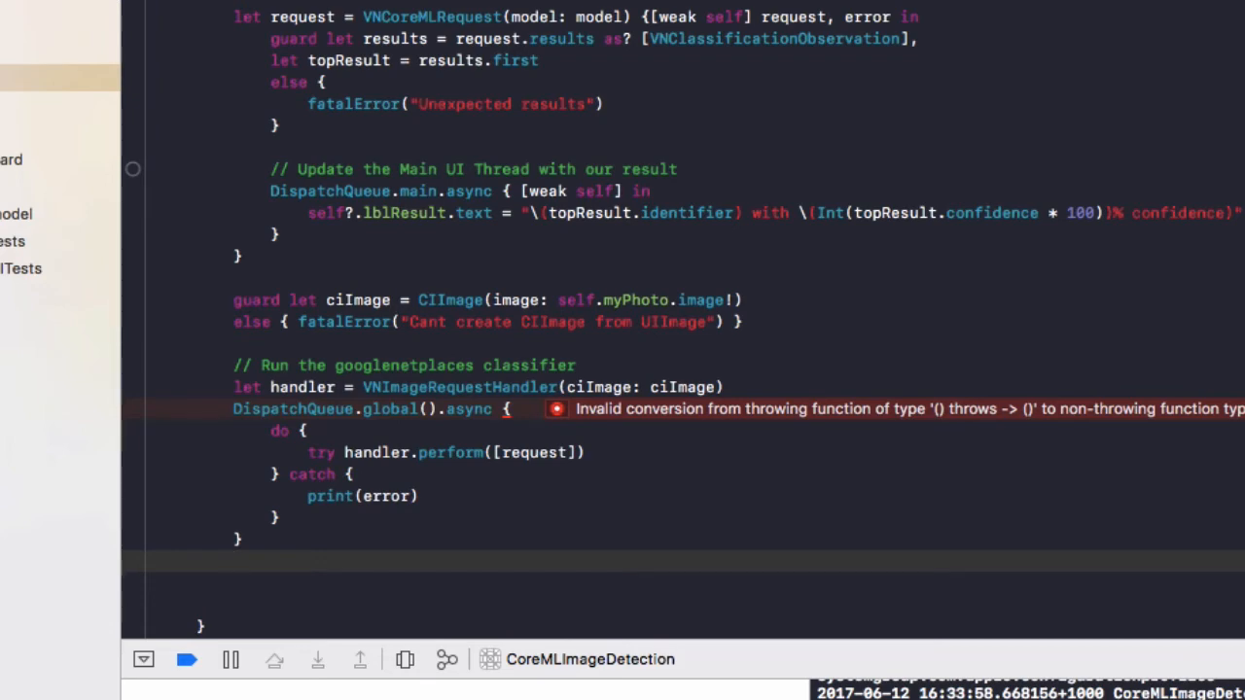
{"action": "scroll", "coordinate": [342, 274], "scroll_direction": "down", "scroll_amount": 8}
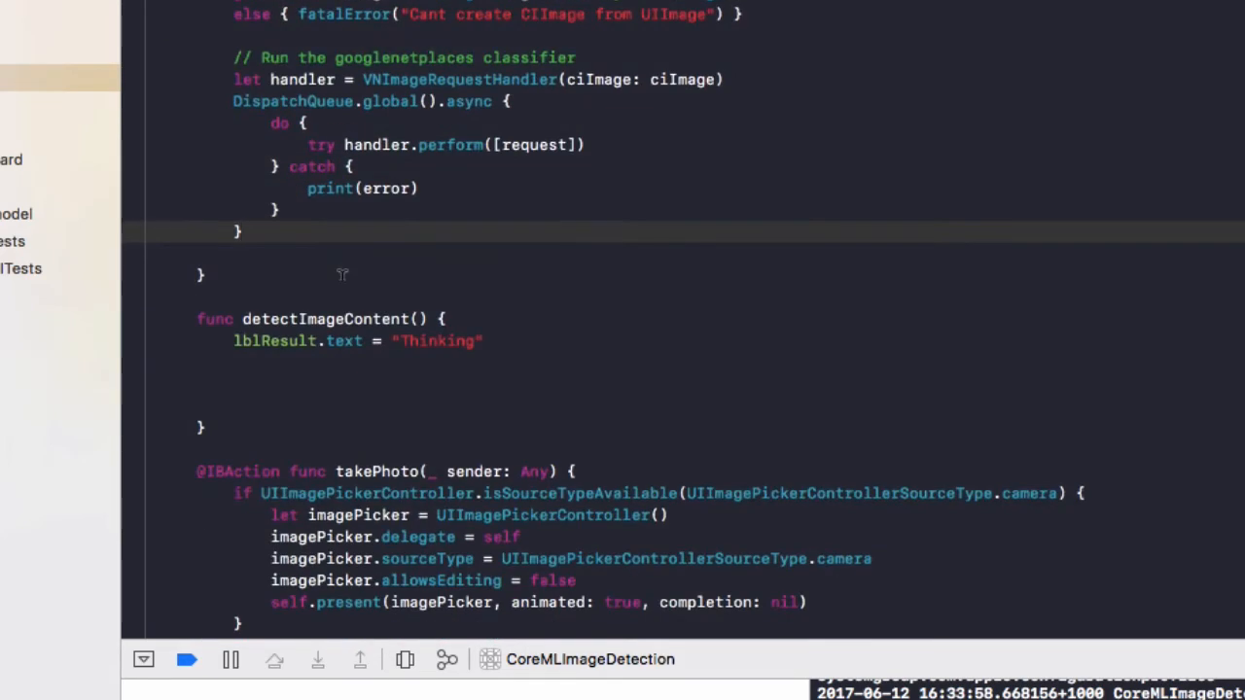
Step: Cut the model, request and classifier code block out of viewDidLoad
{"action": "left_click", "coordinate": [288, 233]}
{"action": "left_click", "coordinate": [304, 362]}
{"action": "scroll", "coordinate": [335, 277], "scroll_direction": "up", "scroll_amount": 10}
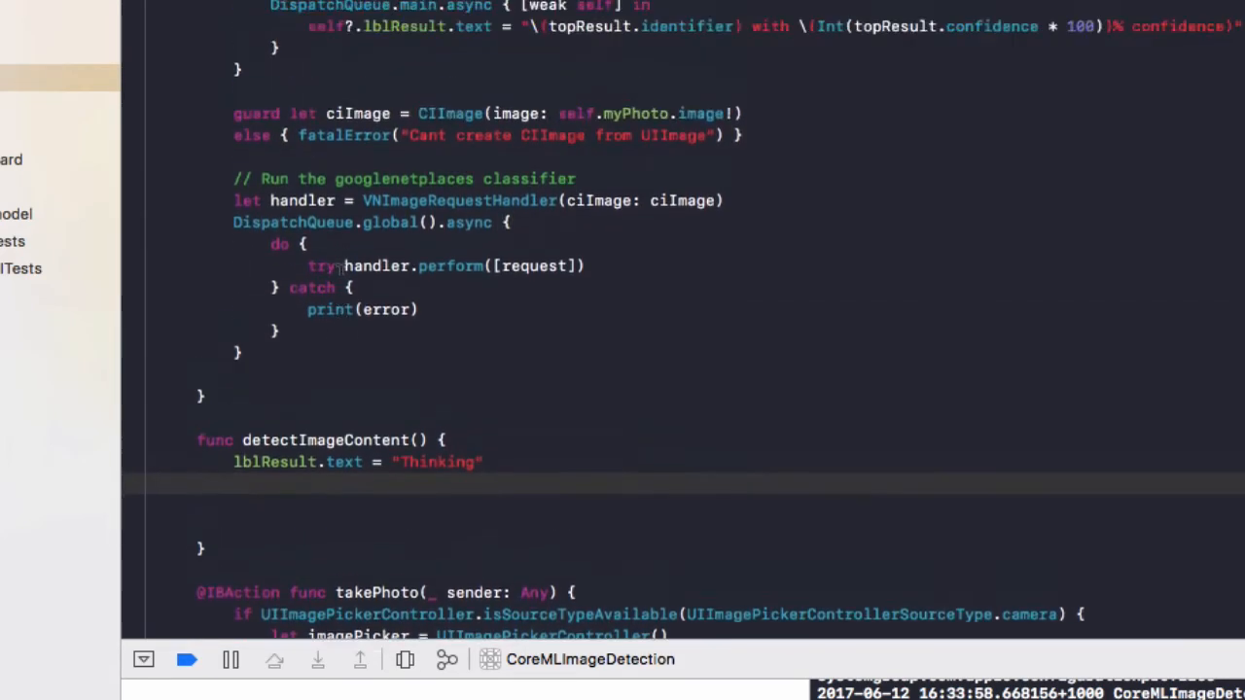
{"action": "scroll", "coordinate": [335, 277], "scroll_direction": "up", "scroll_amount": 10}
{"action": "scroll", "coordinate": [336, 277], "scroll_direction": "down", "scroll_amount": 5}
{"action": "scroll", "coordinate": [340, 267], "scroll_direction": "down", "scroll_amount": 8}
{"action": "scroll", "coordinate": [340, 267], "scroll_direction": "up", "scroll_amount": 8}
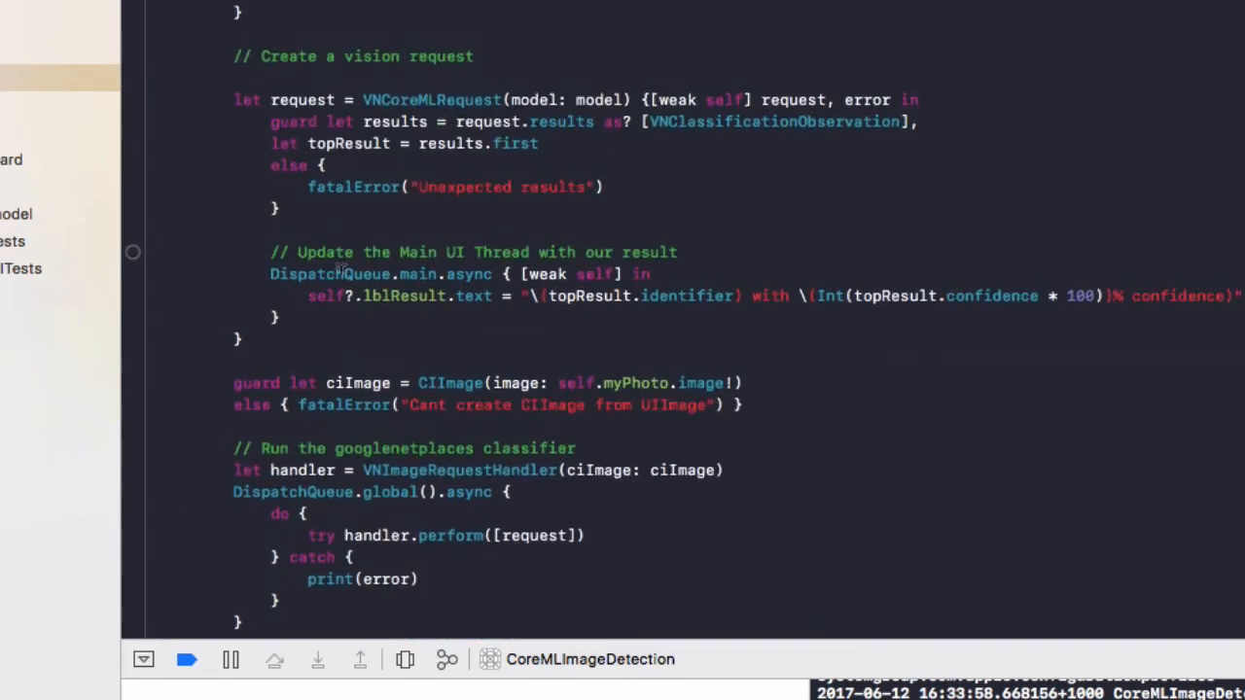
{"action": "scroll", "coordinate": [341, 267], "scroll_direction": "up", "scroll_amount": 5}
{"action": "scroll", "coordinate": [340, 267], "scroll_direction": "up", "scroll_amount": 8}
{"action": "scroll", "coordinate": [340, 268], "scroll_direction": "down", "scroll_amount": 8}
{"action": "scroll", "coordinate": [341, 268], "scroll_direction": "down", "scroll_amount": 3}
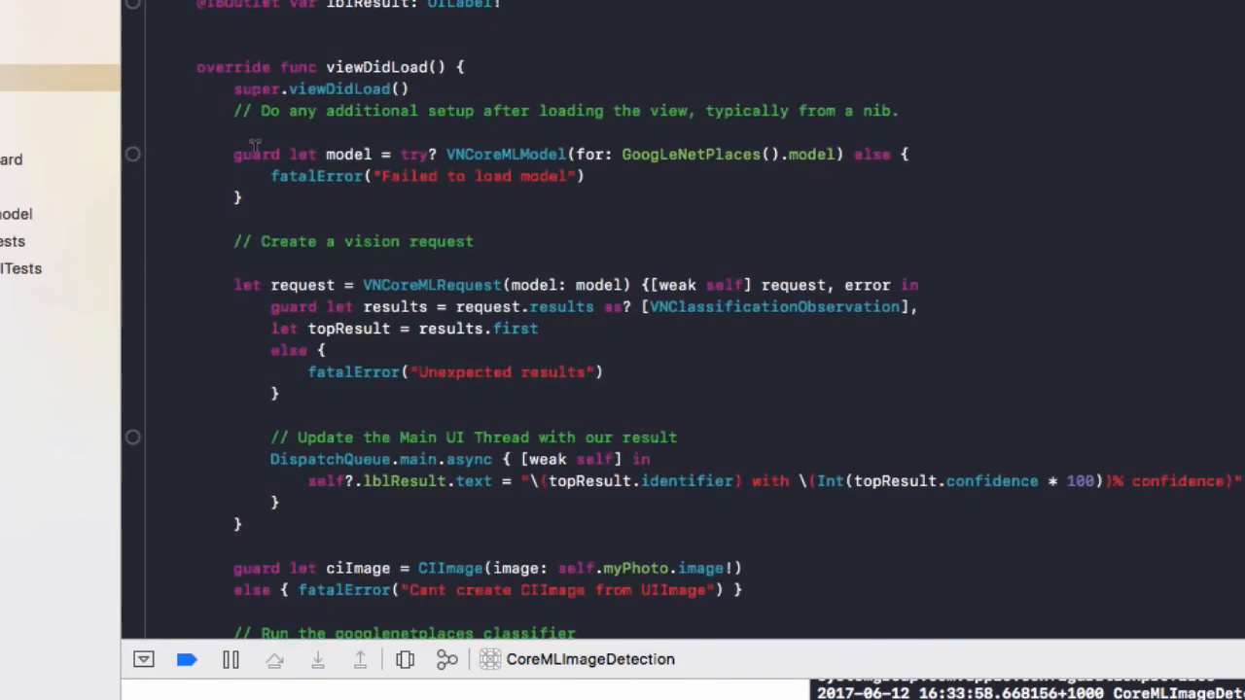
{"action": "mouse_move", "coordinate": [224, 154]}
{"action": "left_mouse_down"}
{"action": "mouse_move", "coordinate": [350, 322]}
{"action": "mouse_move", "coordinate": [332, 468]}
{"action": "left_mouse_up"}
{"action": "scroll", "coordinate": [332, 469], "scroll_direction": "down", "scroll_amount": 6}
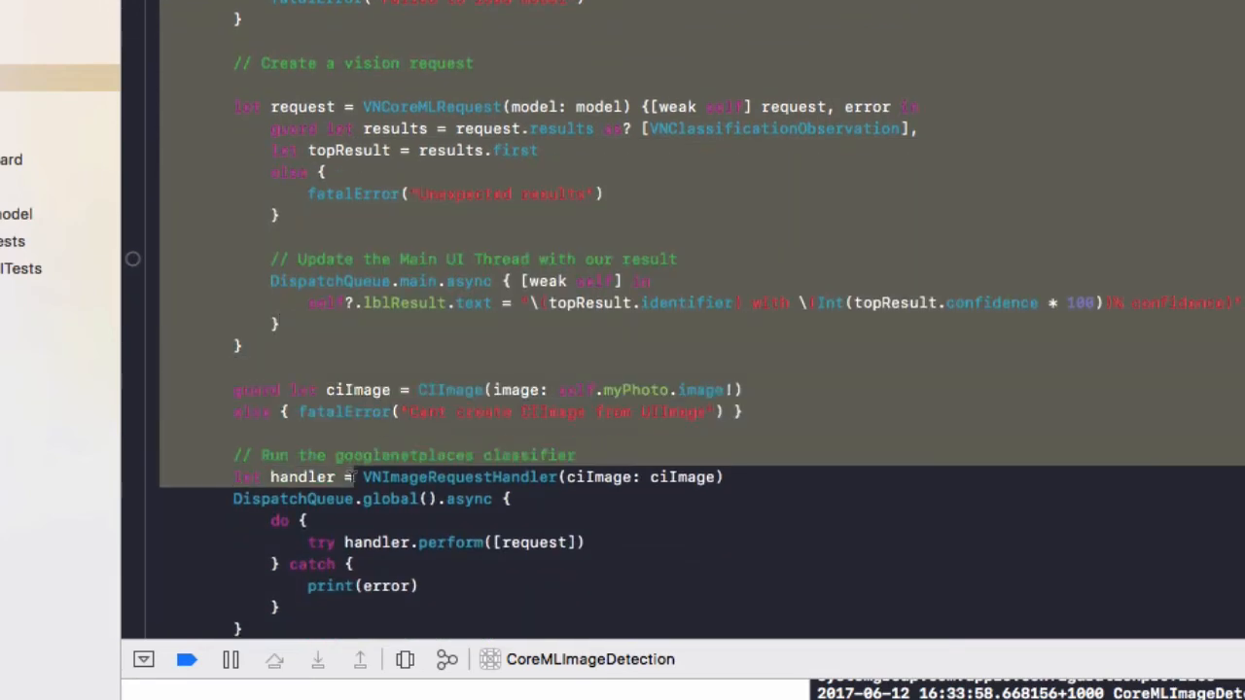
{"action": "key", "text": "super+x"}
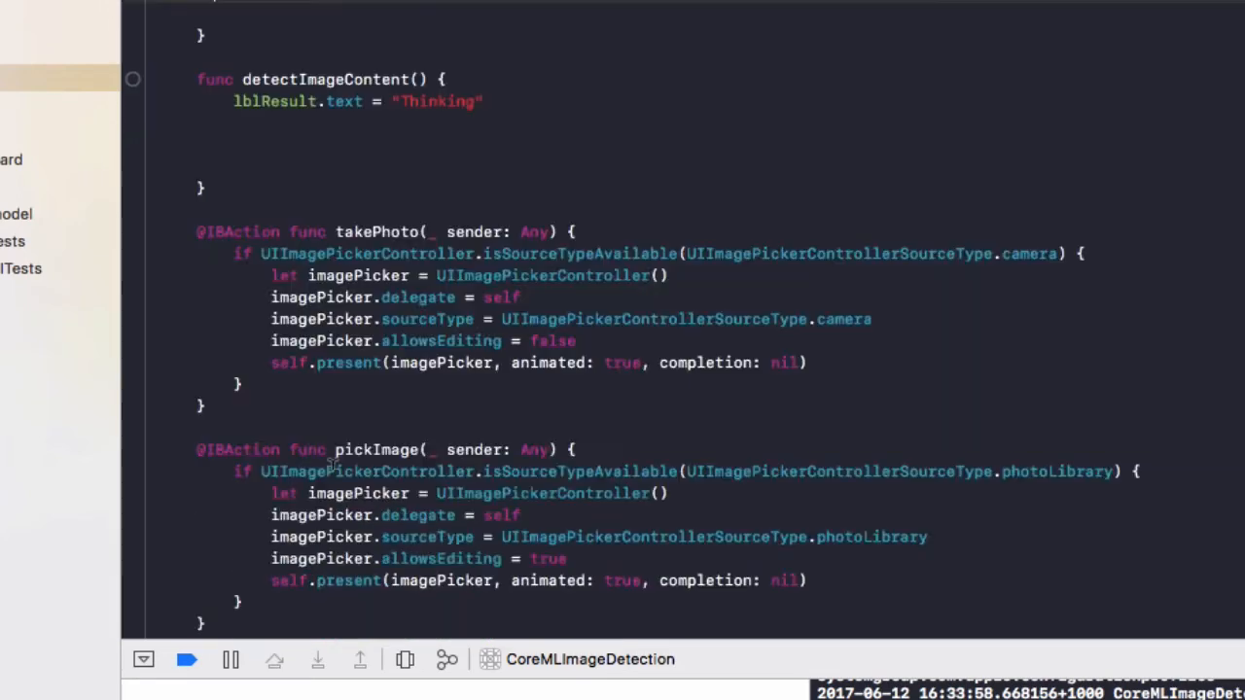
{"action": "scroll", "coordinate": [330, 467], "scroll_direction": "up", "scroll_amount": 5}
Step: Paste the cut code into detectImageContent below the "Thinking" line
{"action": "left_click", "coordinate": [331, 401]}
{"action": "scroll", "coordinate": [330, 467], "scroll_direction": "up", "scroll_amount": 2}
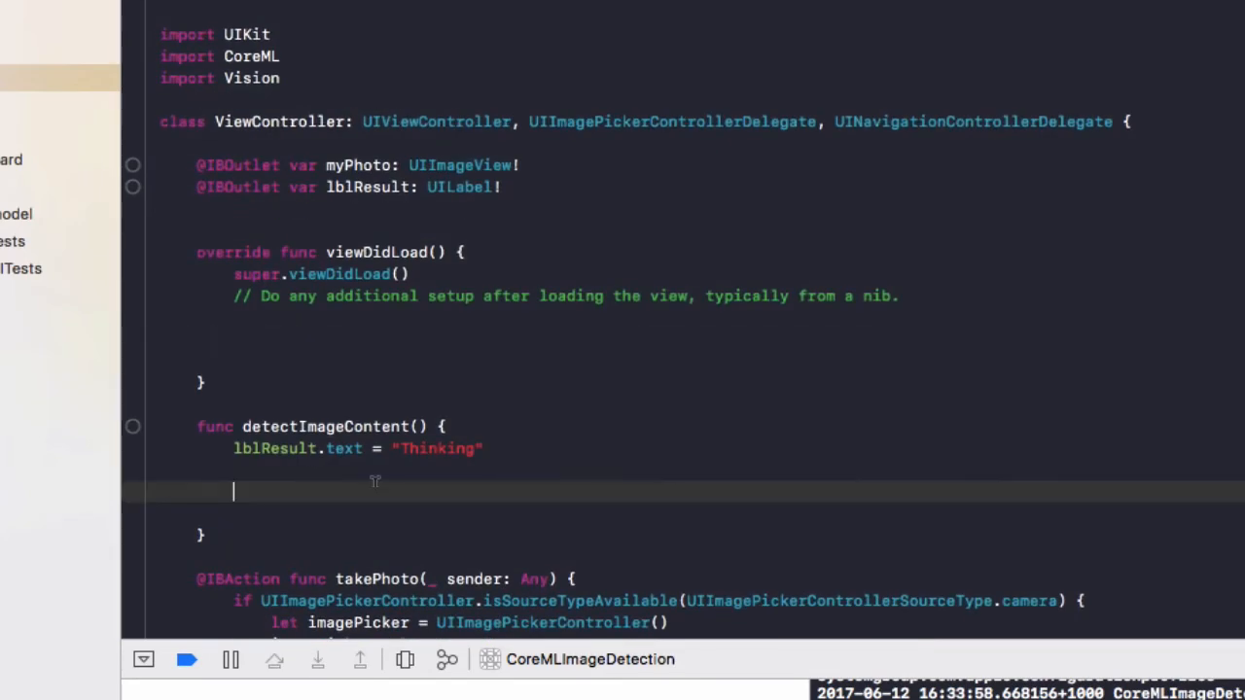
{"action": "left_click", "coordinate": [312, 474]}
{"action": "key", "text": "super+v"}
{"action": "scroll", "coordinate": [292, 544], "scroll_direction": "down", "scroll_amount": 3}
{"action": "left_click", "coordinate": [282, 530]}
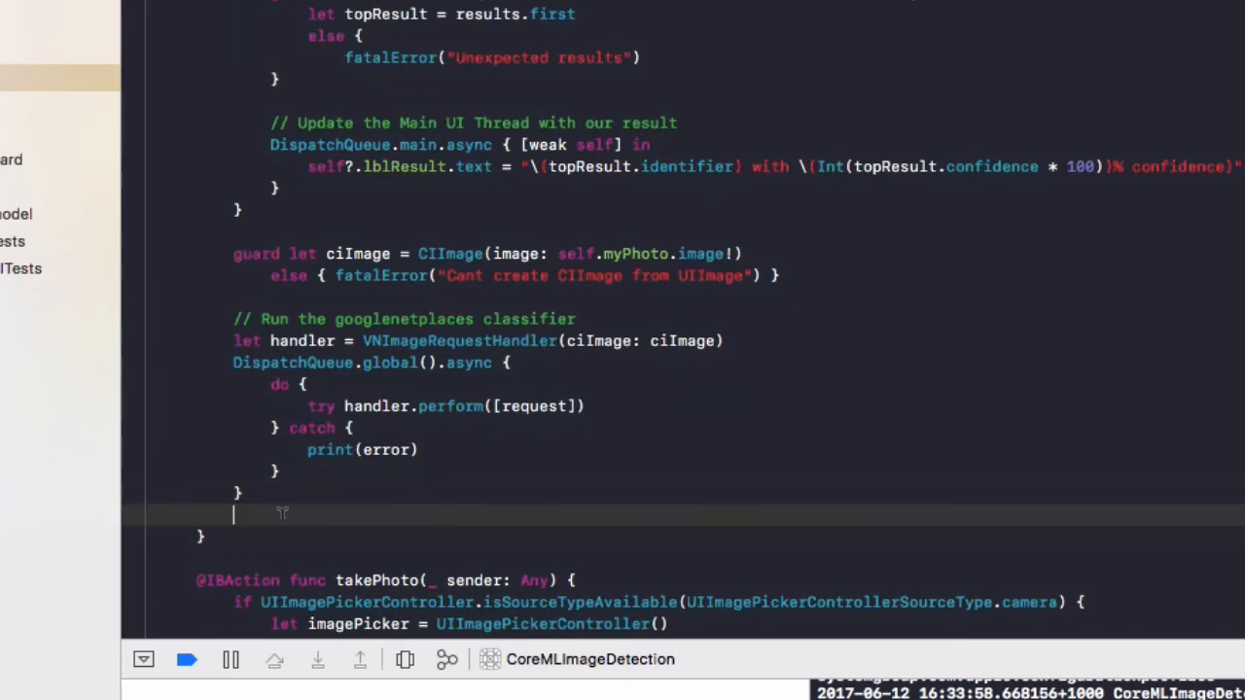
{"action": "left_click", "coordinate": [244, 493]}
{"action": "scroll", "coordinate": [504, 361], "scroll_direction": "up", "scroll_amount": 8}
{"action": "scroll", "coordinate": [420, 358], "scroll_direction": "up", "scroll_amount": 3}
Step: Copy the detectImageContent name and call it at the end of viewDidLoad
{"action": "double_click", "coordinate": [341, 388]}
{"action": "key", "text": "super+c"}
{"action": "left_click", "coordinate": [355, 297]}
{"action": "key", "text": "super+v"}
{"action": "type", "text": "()"}
{"action": "key", "text": "Up"}
{"action": "key", "text": "super+BackSpace"}
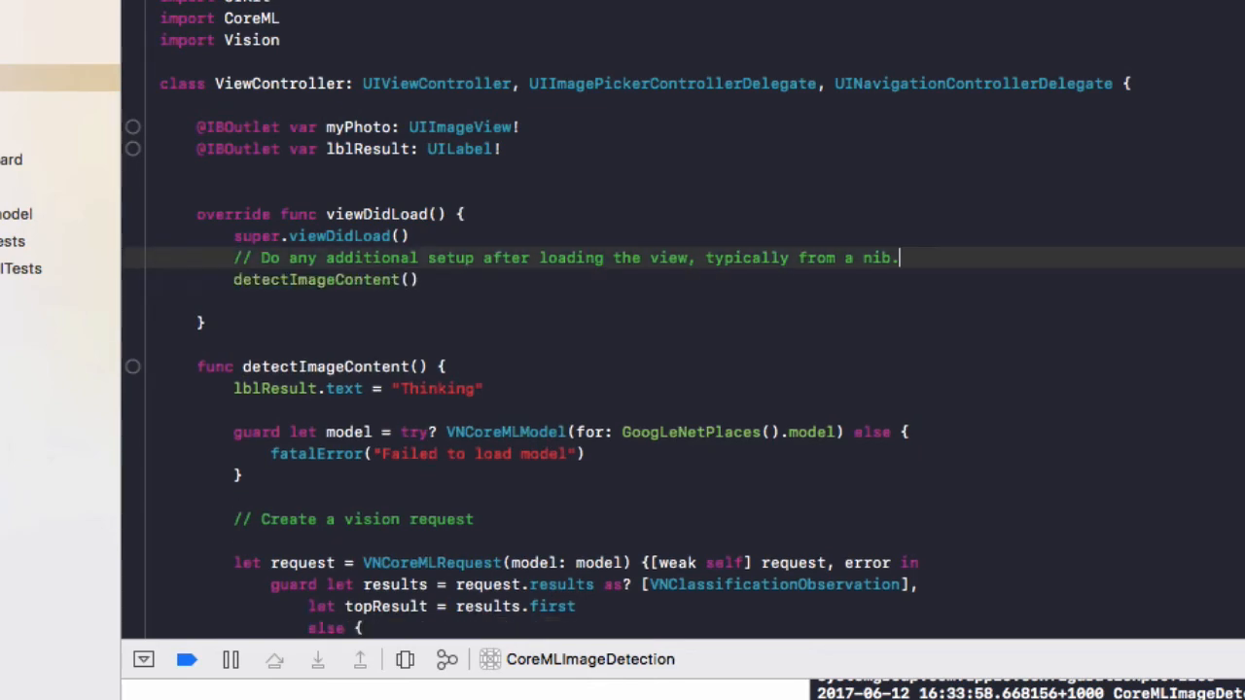
{"action": "scroll", "coordinate": [329, 355], "scroll_direction": "down", "scroll_amount": 10}
{"action": "scroll", "coordinate": [389, 370], "scroll_direction": "down", "scroll_amount": 8}
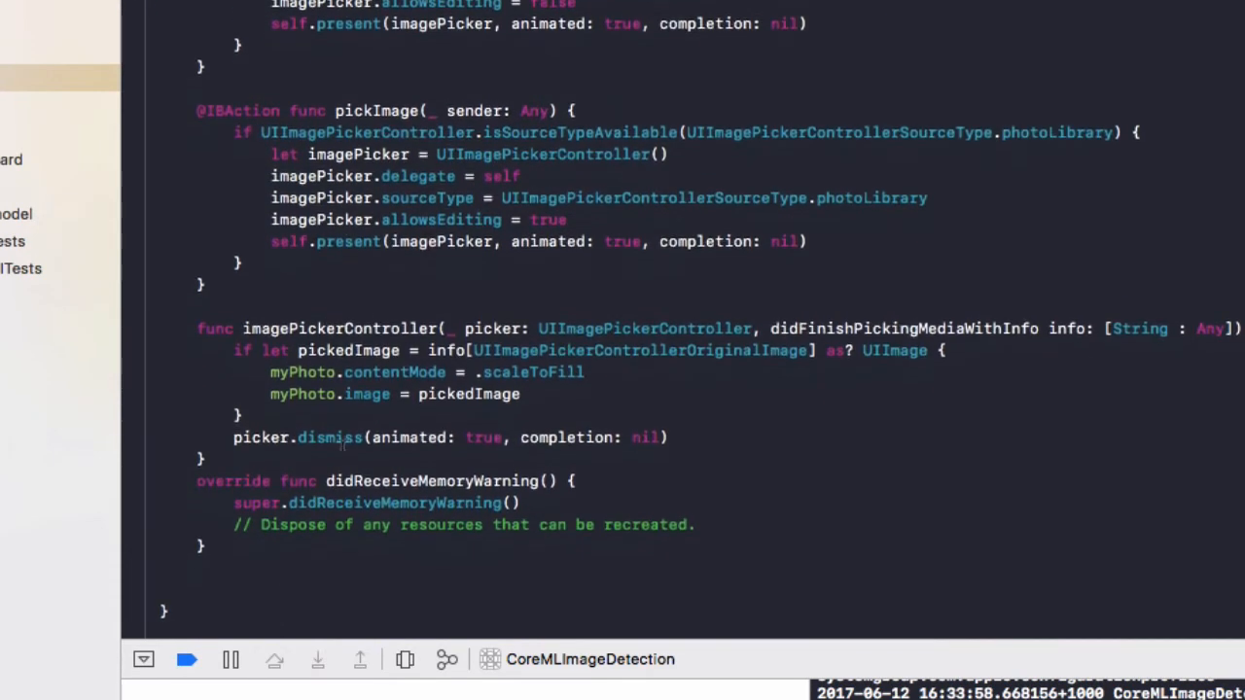
Step: Call detectImageContent() again right after picker.dismiss
{"action": "left_click", "coordinate": [501, 429]}
{"action": "key", "text": "super+Right"}
{"action": "key", "text": "Return"}
{"action": "key", "text": "Return"}
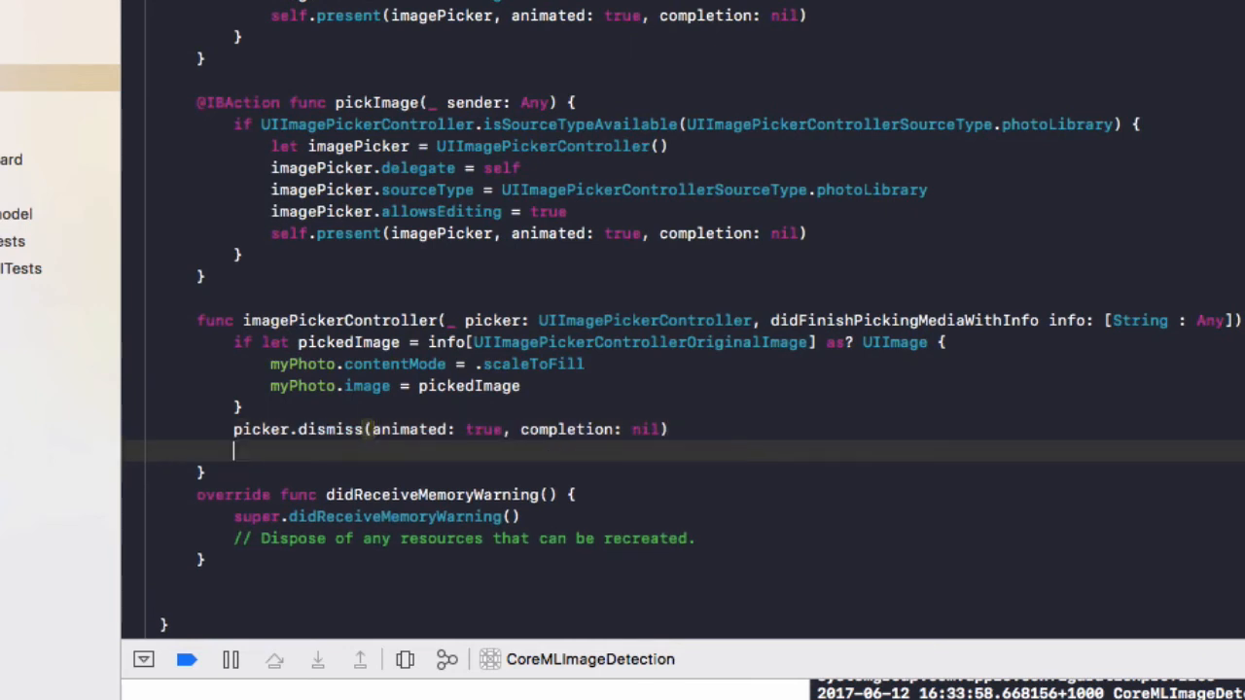
{"action": "key", "text": "super+v"}
{"action": "type", "text": "()"}
{"action": "key", "text": "Up"}
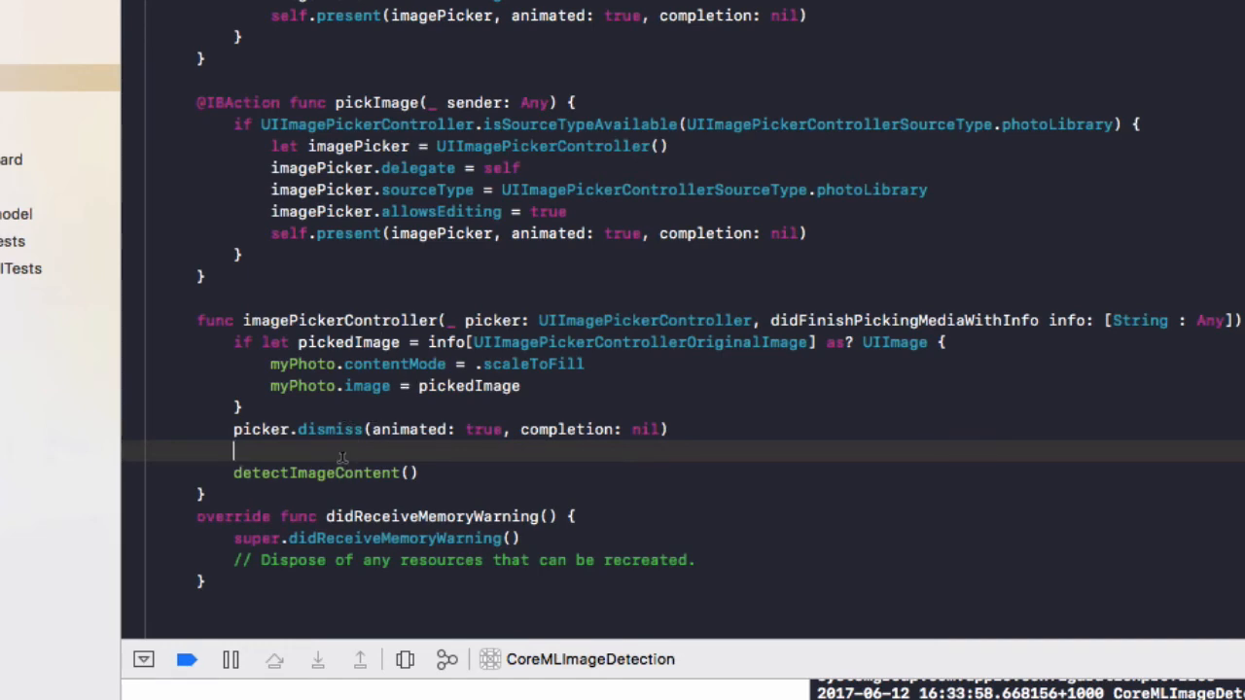
{"action": "scroll", "coordinate": [342, 456], "scroll_direction": "up", "scroll_amount": 10}
{"action": "scroll", "coordinate": [416, 309], "scroll_direction": "up", "scroll_amount": 3}
{"action": "scroll", "coordinate": [416, 309], "scroll_direction": "up", "scroll_amount": 5}
{"action": "scroll", "coordinate": [416, 309], "scroll_direction": "up", "scroll_amount": 4}
{"action": "scroll", "coordinate": [416, 309], "scroll_direction": "up", "scroll_amount": 1}
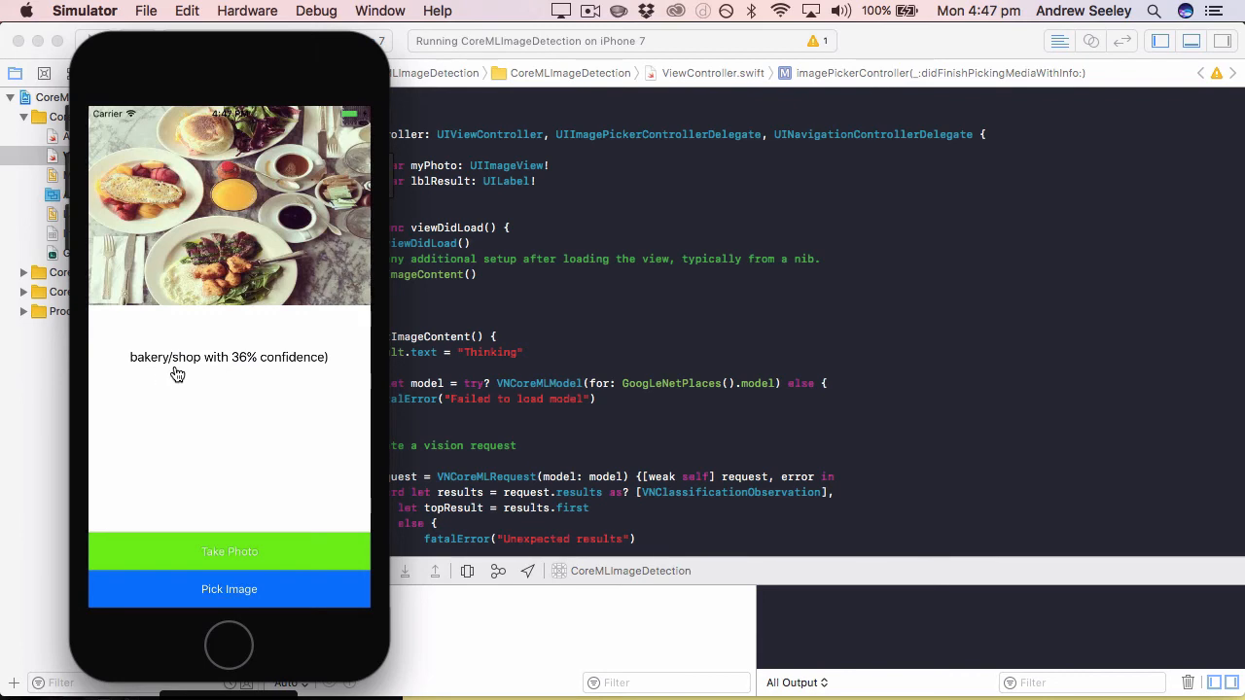
Step: Pick the Point Reyes flower photo from Moments so the app labels it wheat_field with 51% confidence
{"action": "left_click", "coordinate": [279, 596]}
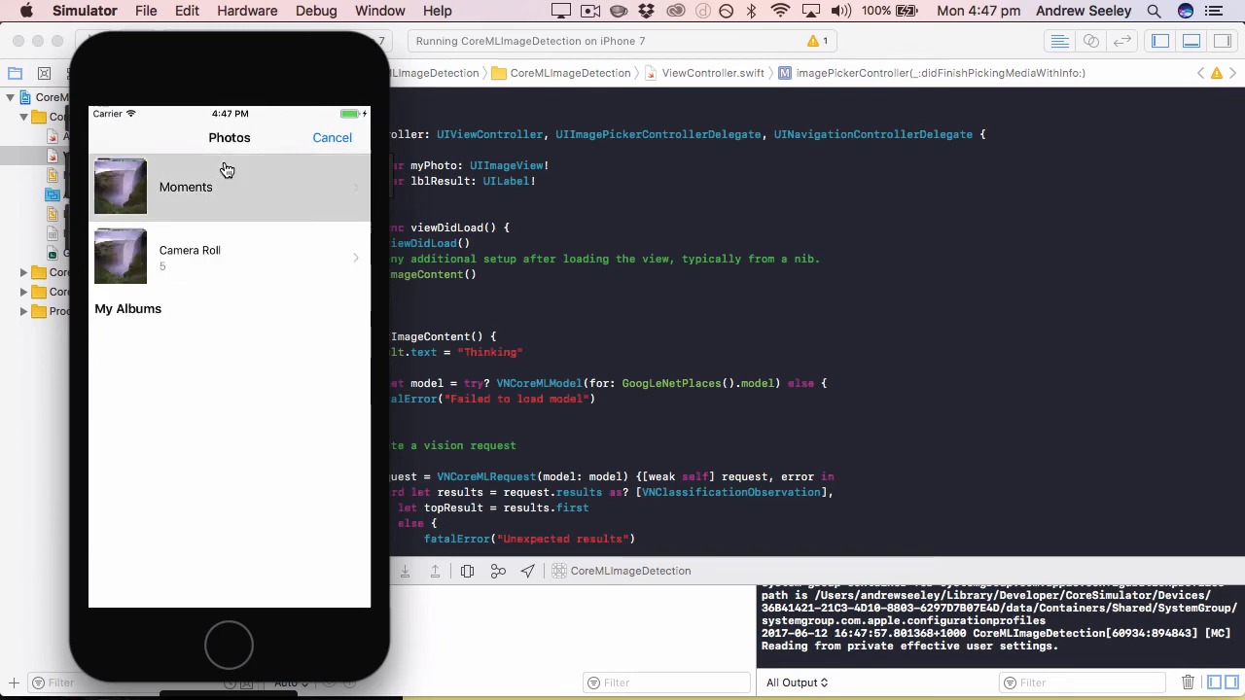
{"action": "left_click", "coordinate": [226, 173]}
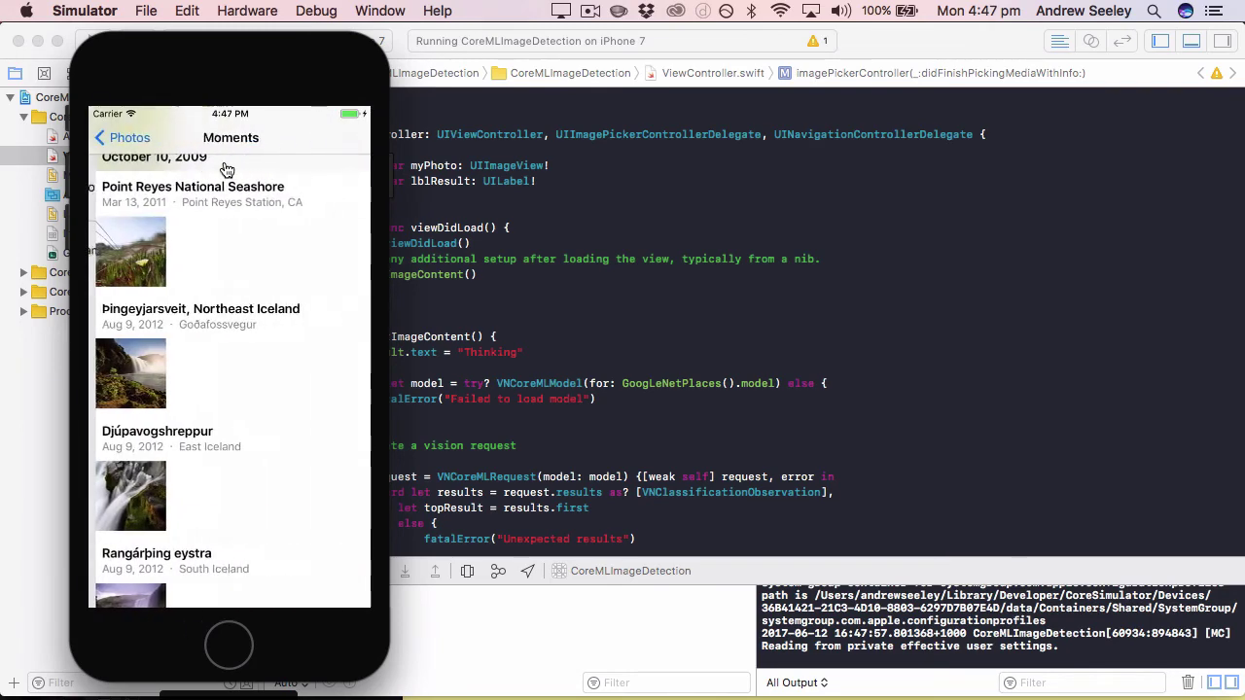
{"action": "left_click", "coordinate": [124, 249]}
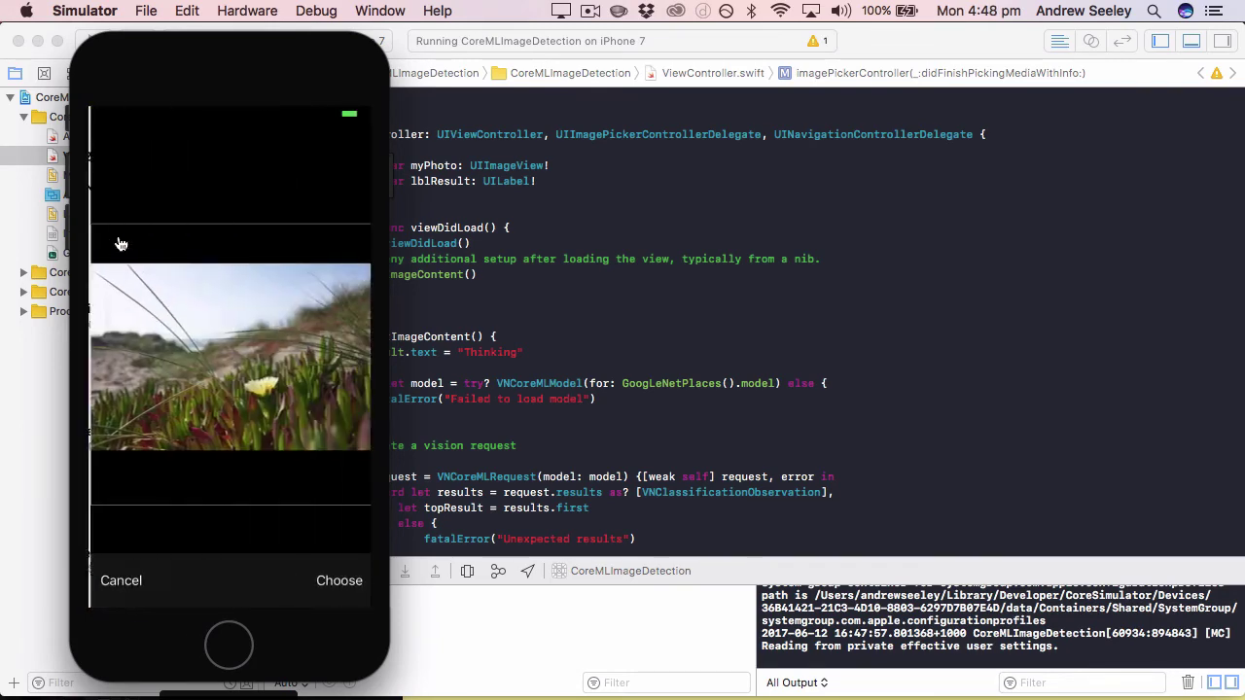
{"action": "left_click", "coordinate": [337, 581]}
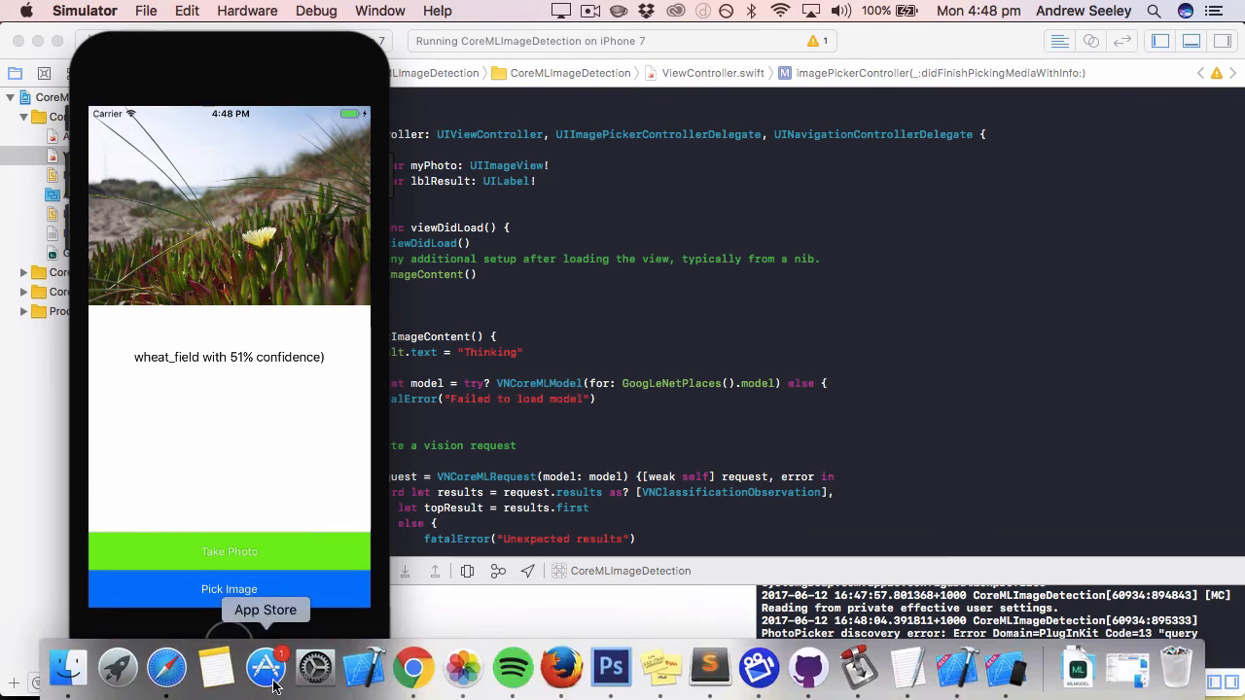
Step: Review Apple's Core ML models page in Safari, then return to Xcode
{"action": "left_click", "coordinate": [166, 669]}
{"action": "scroll", "coordinate": [398, 292], "scroll_direction": "down", "scroll_amount": 5}
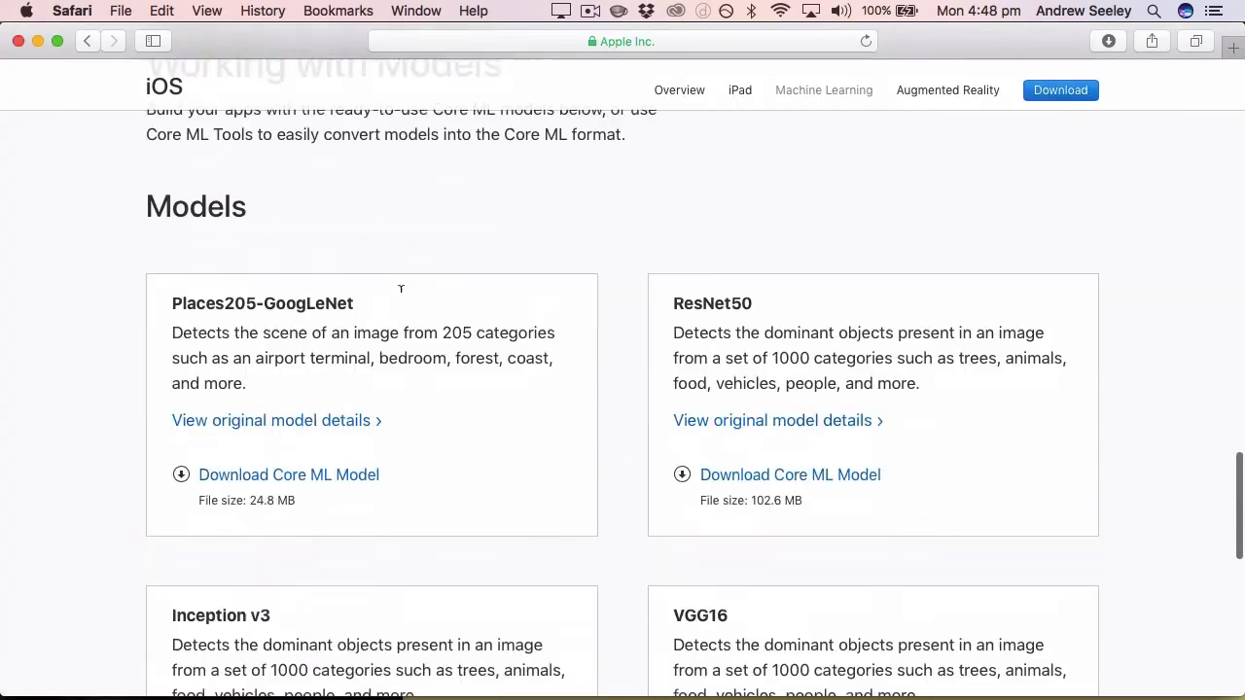
{"action": "scroll", "coordinate": [623, 324], "scroll_direction": "down", "scroll_amount": 3}
{"action": "scroll", "coordinate": [623, 332], "scroll_direction": "down", "scroll_amount": 2}
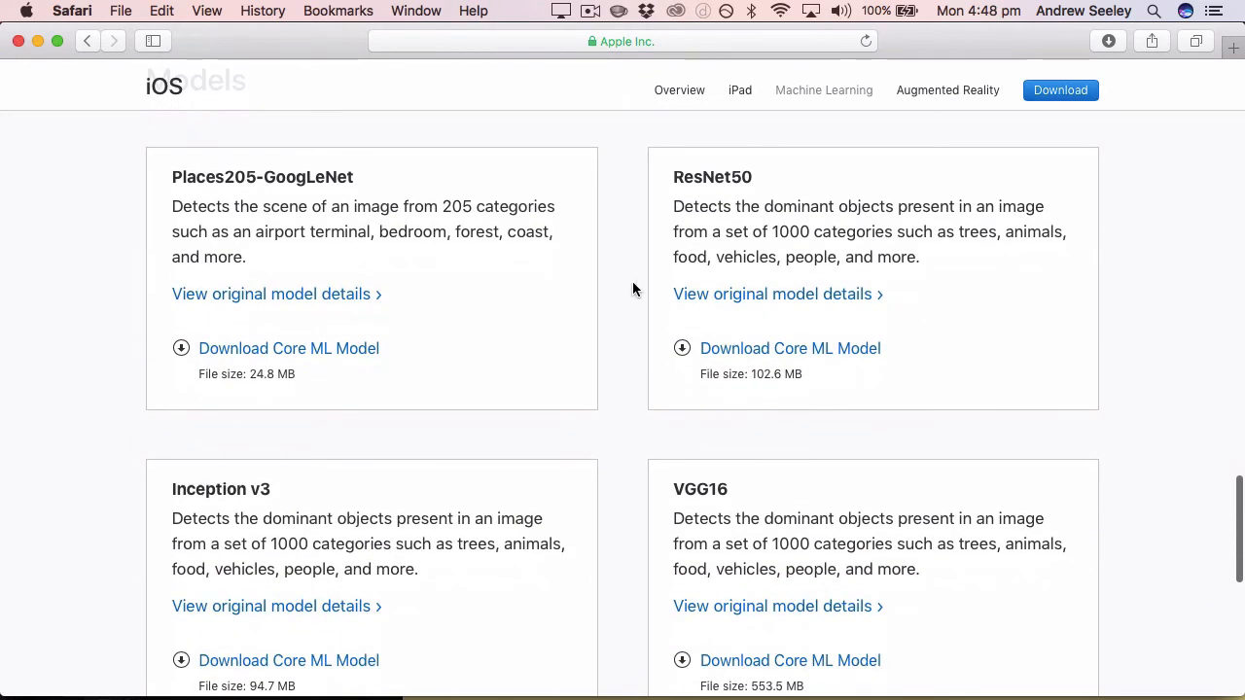
{"action": "scroll", "coordinate": [618, 287], "scroll_direction": "down", "scroll_amount": 1}
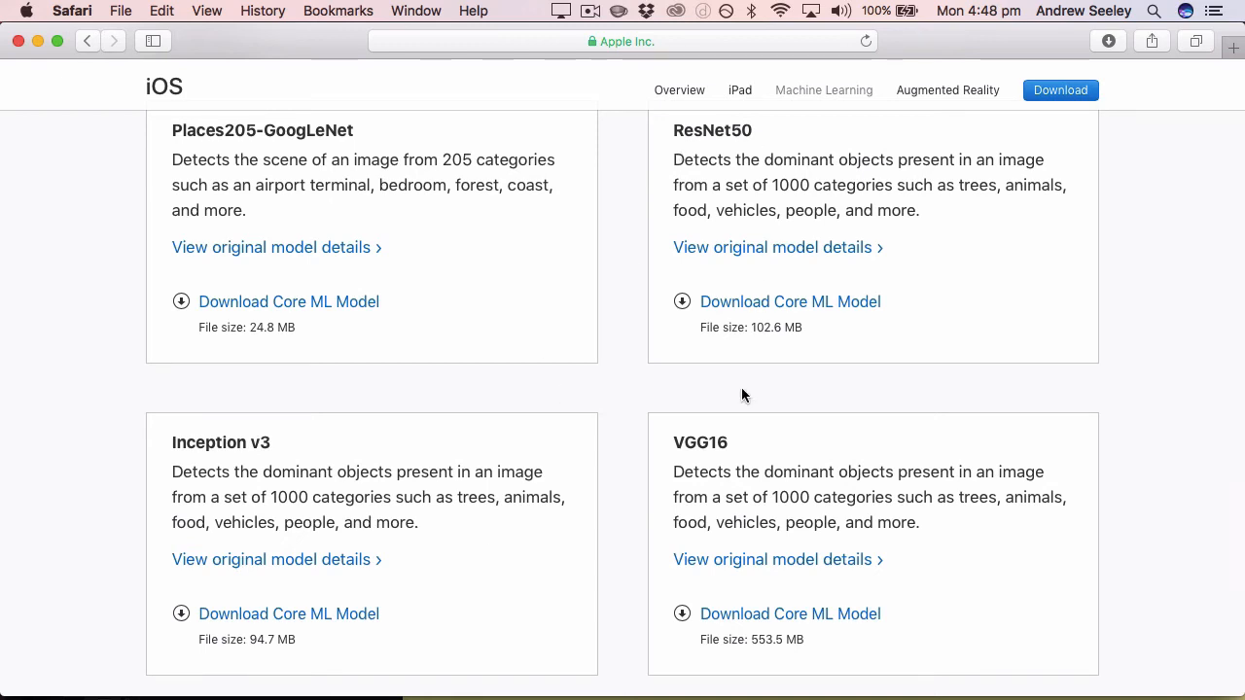
{"action": "scroll", "coordinate": [612, 479], "scroll_direction": "down", "scroll_amount": 1}
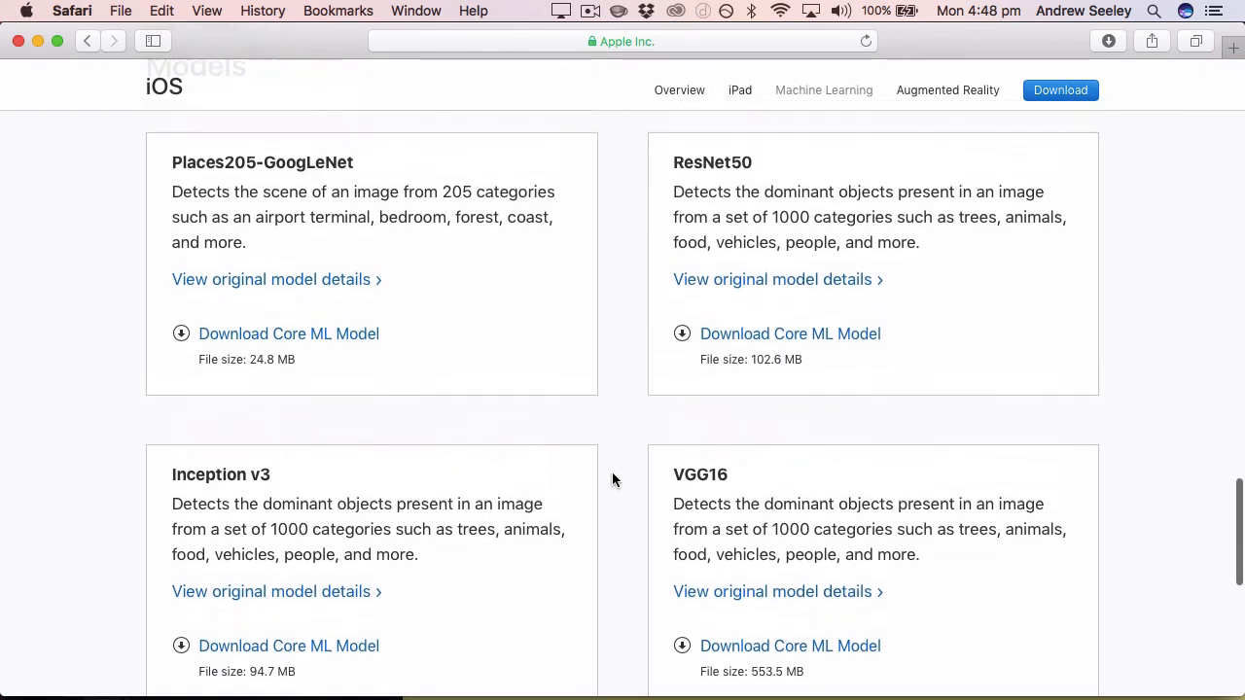
{"action": "scroll", "coordinate": [612, 471], "scroll_direction": "down", "scroll_amount": 2}
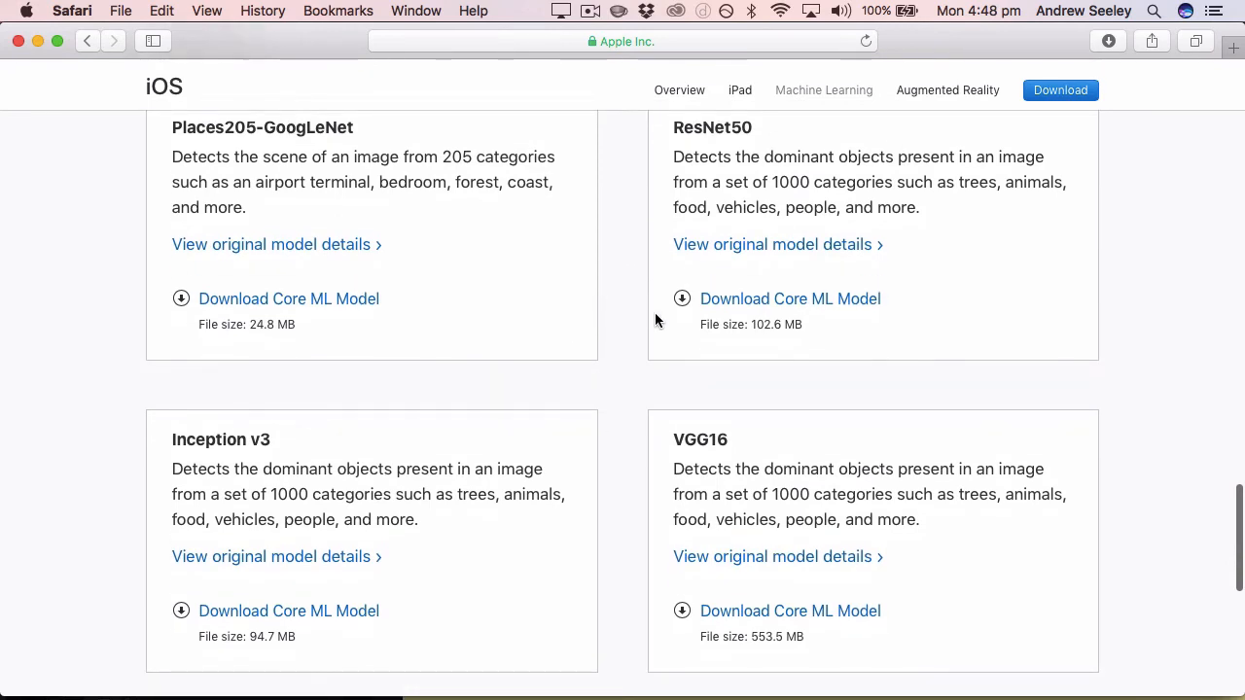
{"action": "scroll", "coordinate": [642, 411], "scroll_direction": "down", "scroll_amount": 1}
{"action": "scroll", "coordinate": [643, 411], "scroll_direction": "up", "scroll_amount": 2}
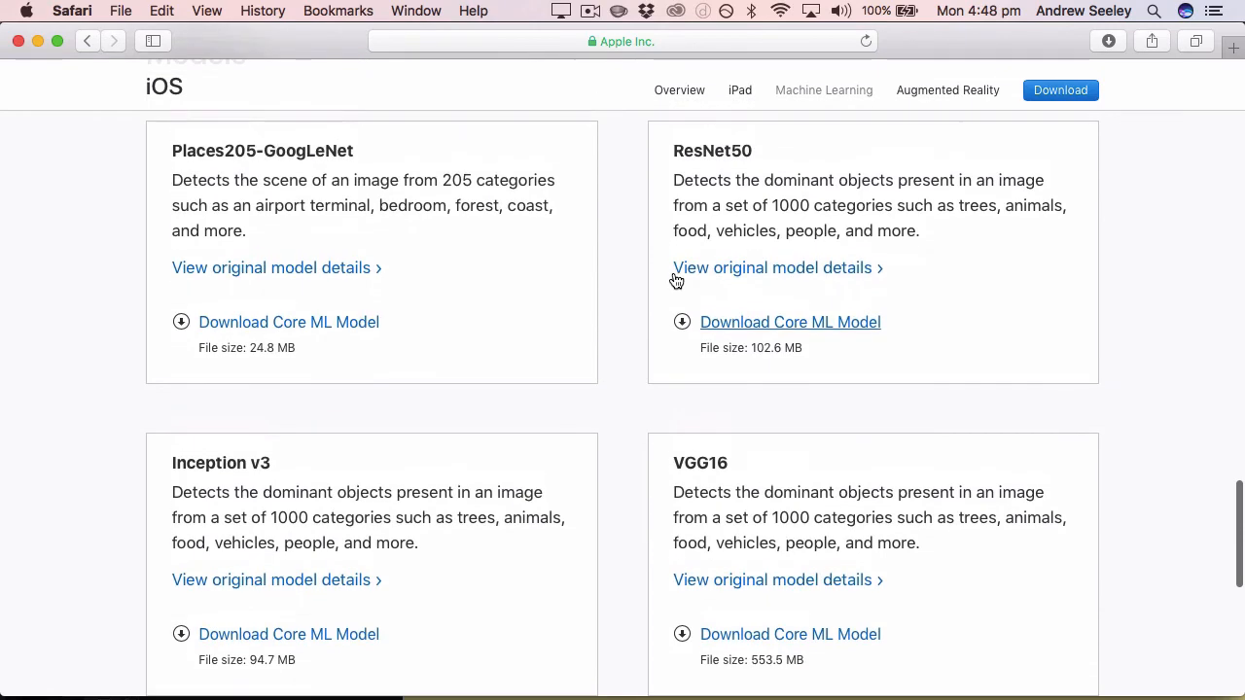
{"action": "scroll", "coordinate": [642, 298], "scroll_direction": "up", "scroll_amount": 1}
{"action": "key", "text": "super+Tab"}
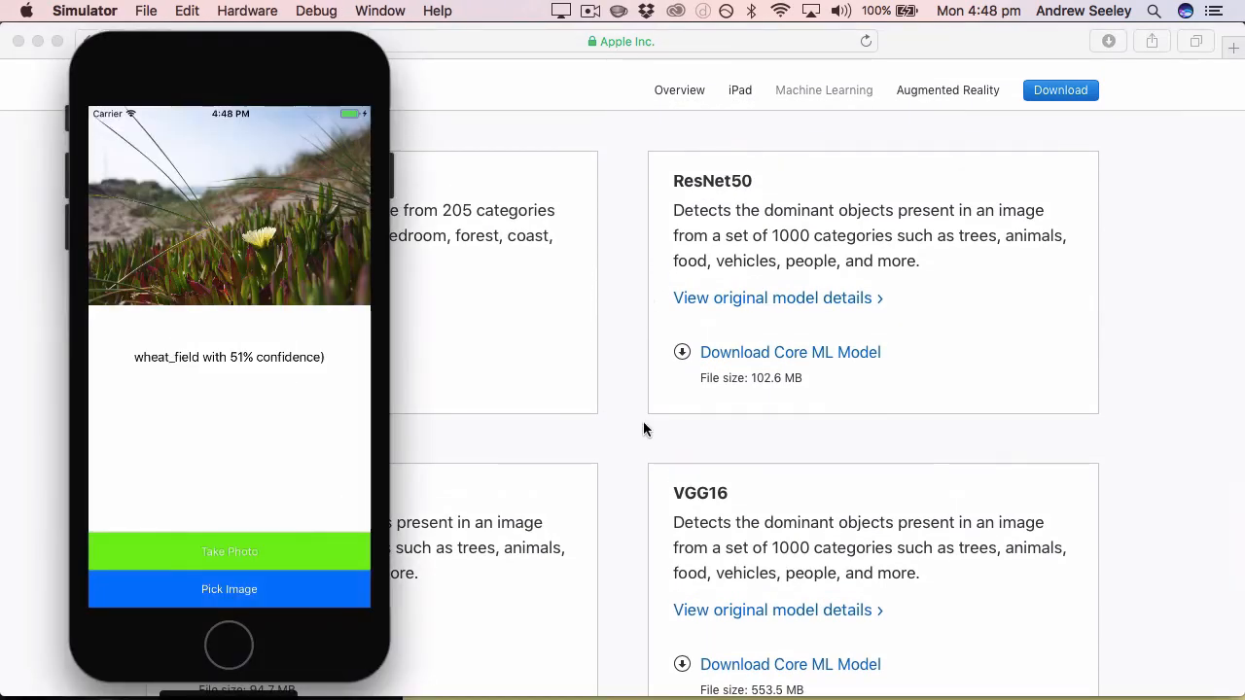
Step: Return to detectImageContent and highlight the request, VNCoreMLRequest and results names
{"action": "left_click", "coordinate": [957, 669]}
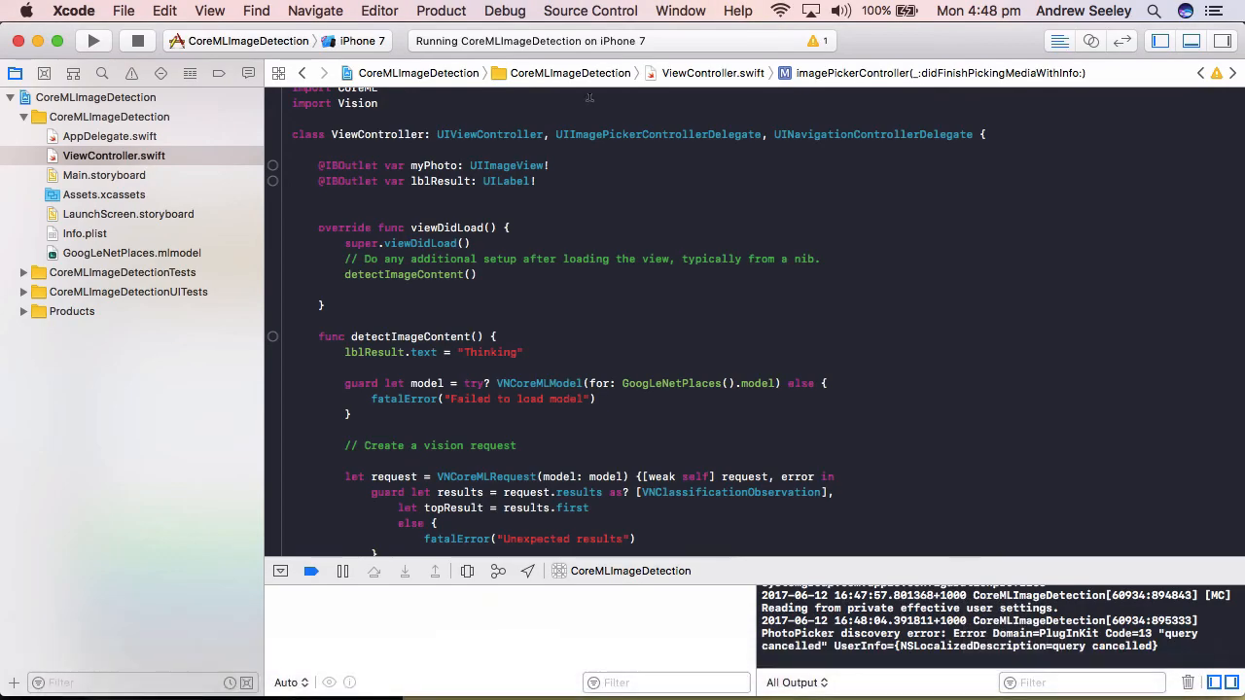
{"action": "scroll", "coordinate": [491, 248], "scroll_direction": "down", "scroll_amount": 4}
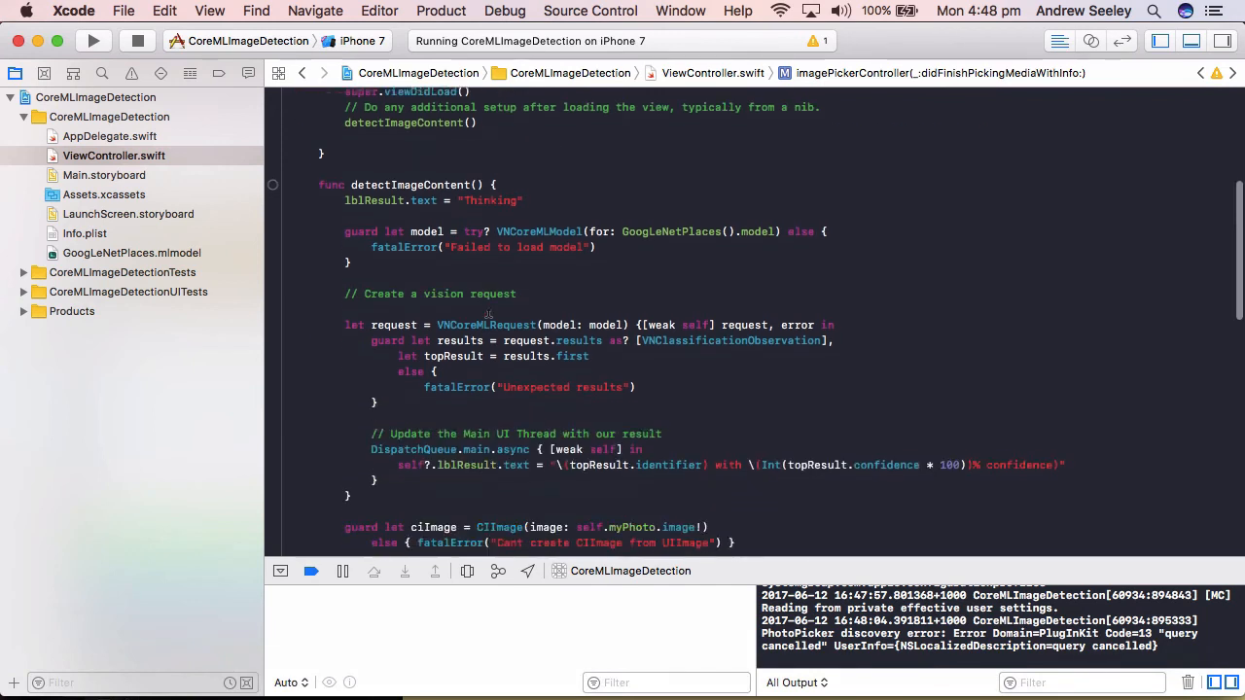
{"action": "left_click", "coordinate": [411, 183]}
{"action": "scroll", "coordinate": [428, 175], "scroll_direction": "down", "scroll_amount": 5}
{"action": "double_click", "coordinate": [407, 148]}
{"action": "scroll", "coordinate": [407, 146], "scroll_direction": "up", "scroll_amount": 2}
{"action": "scroll", "coordinate": [421, 219], "scroll_direction": "up", "scroll_amount": 2}
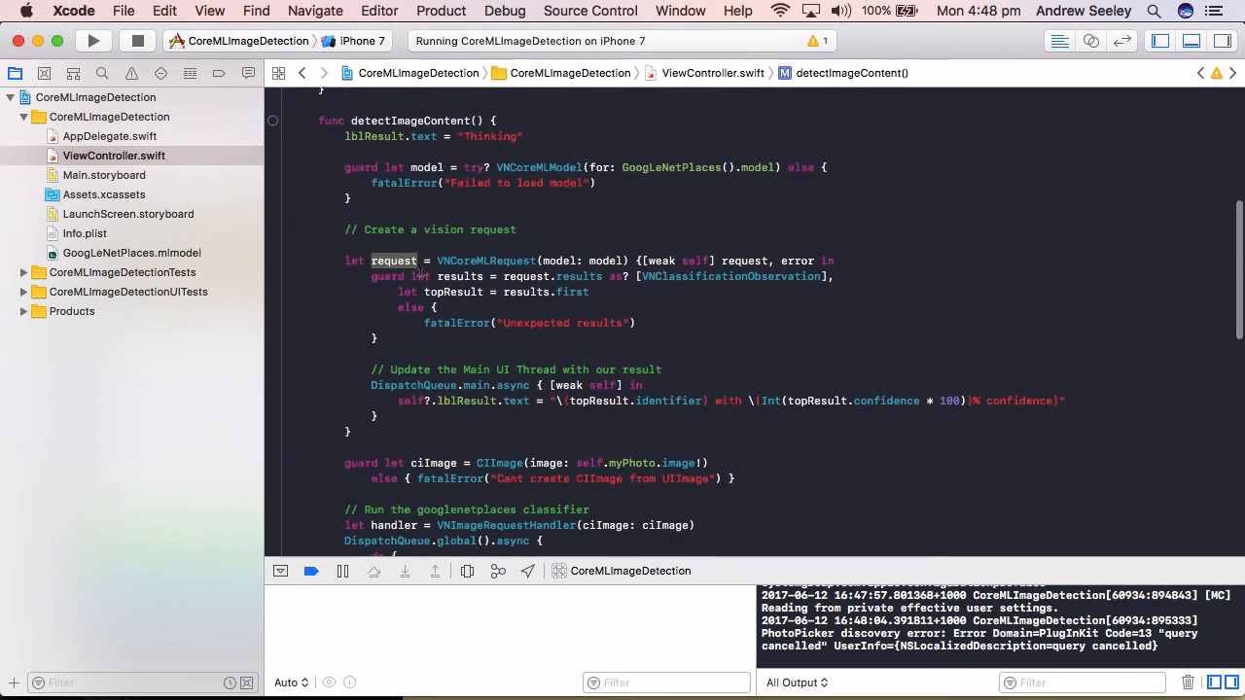
{"action": "double_click", "coordinate": [485, 262]}
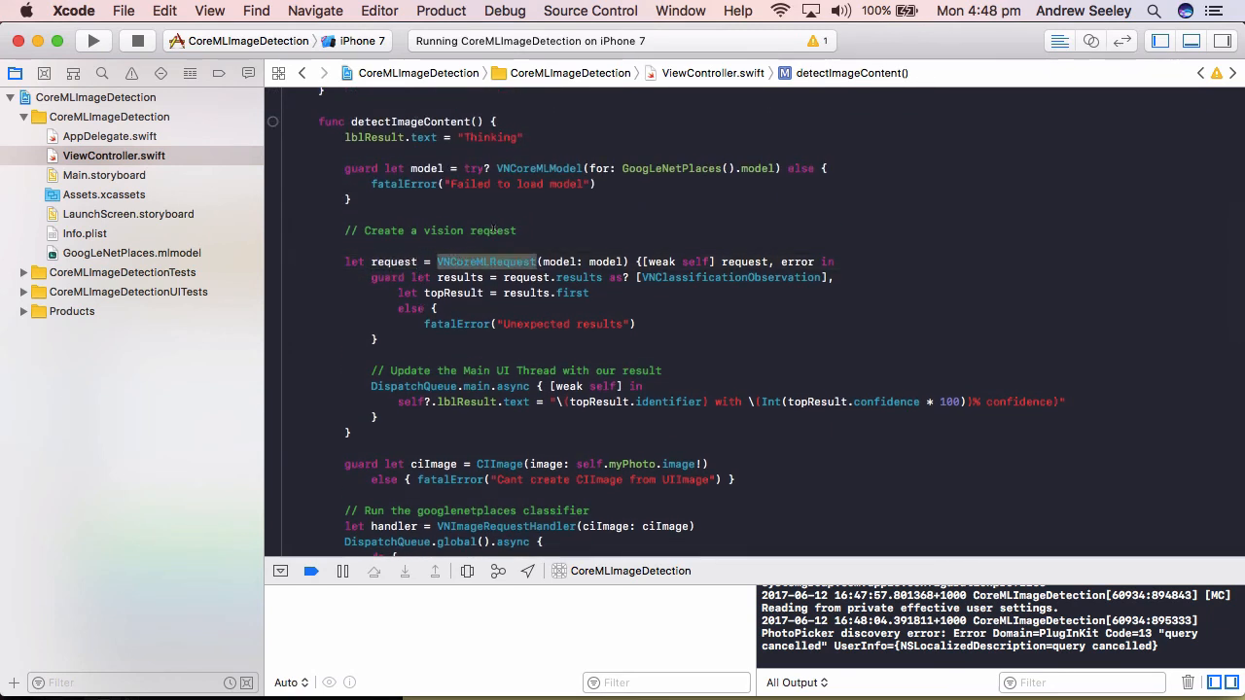
{"action": "left_click", "coordinate": [470, 278]}
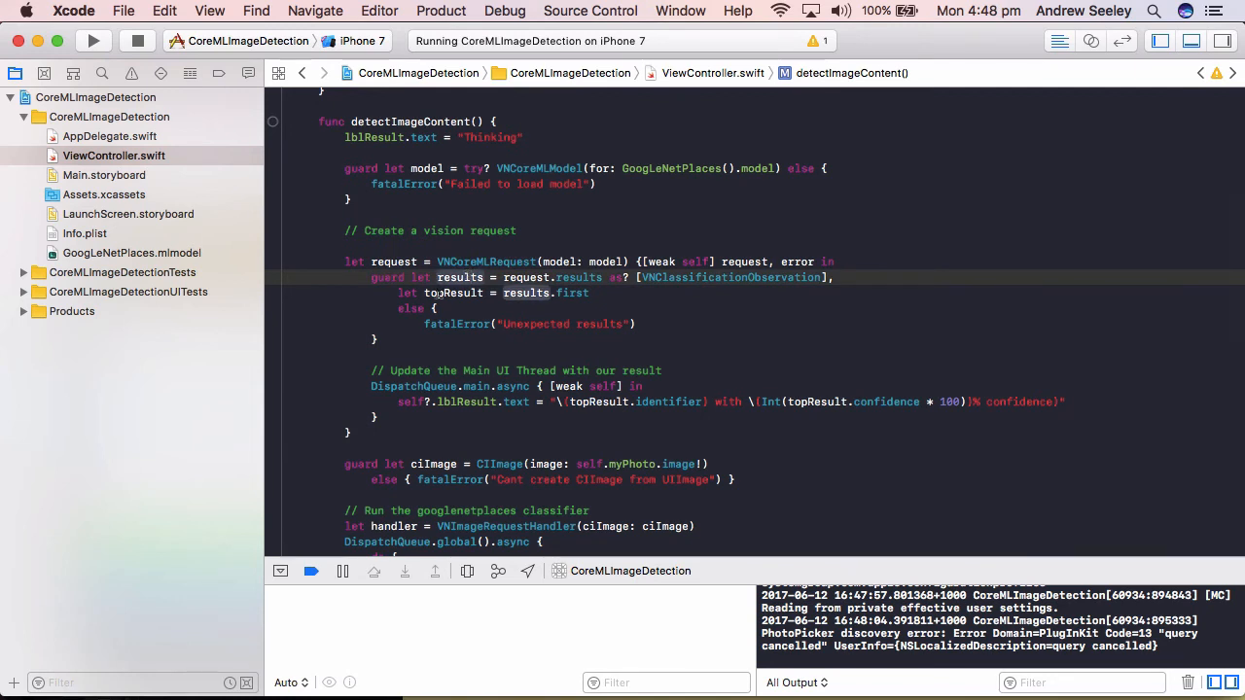
Step: Select the guard block unwrapping topResult, then bring the Simulator toward the screen centre
{"action": "left_click", "coordinate": [399, 293]}
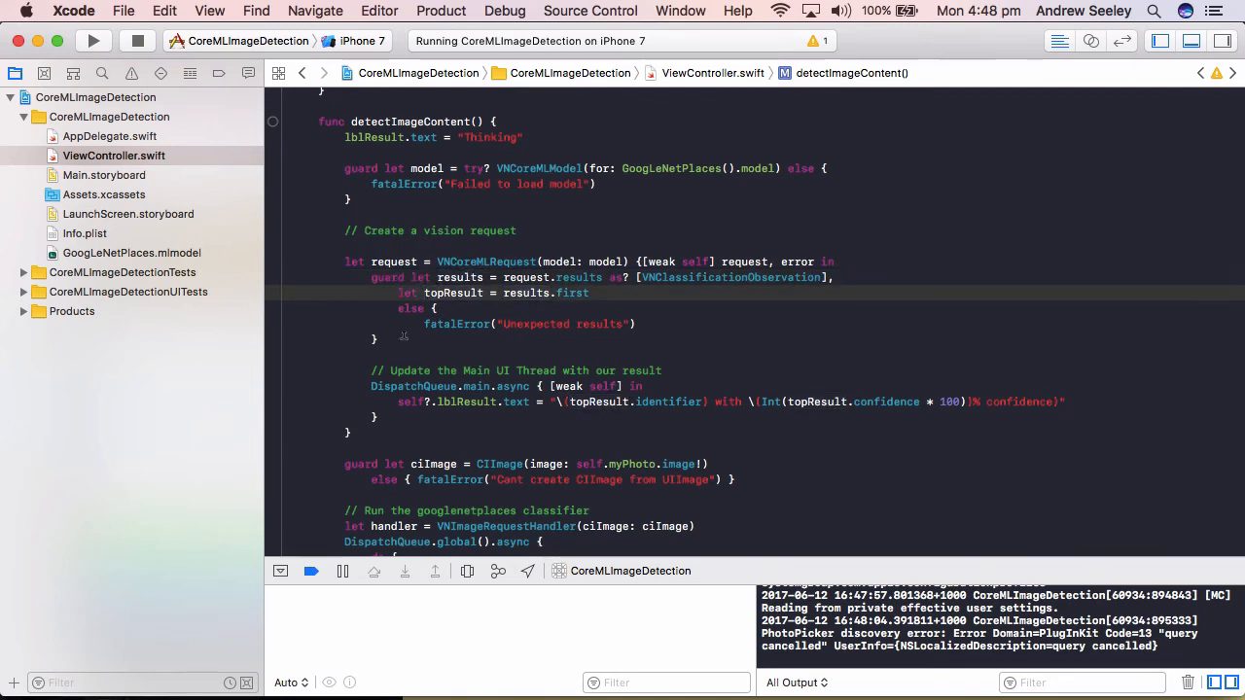
{"action": "left_click_drag", "start_coordinate": [379, 340], "coordinate": [252, 280]}
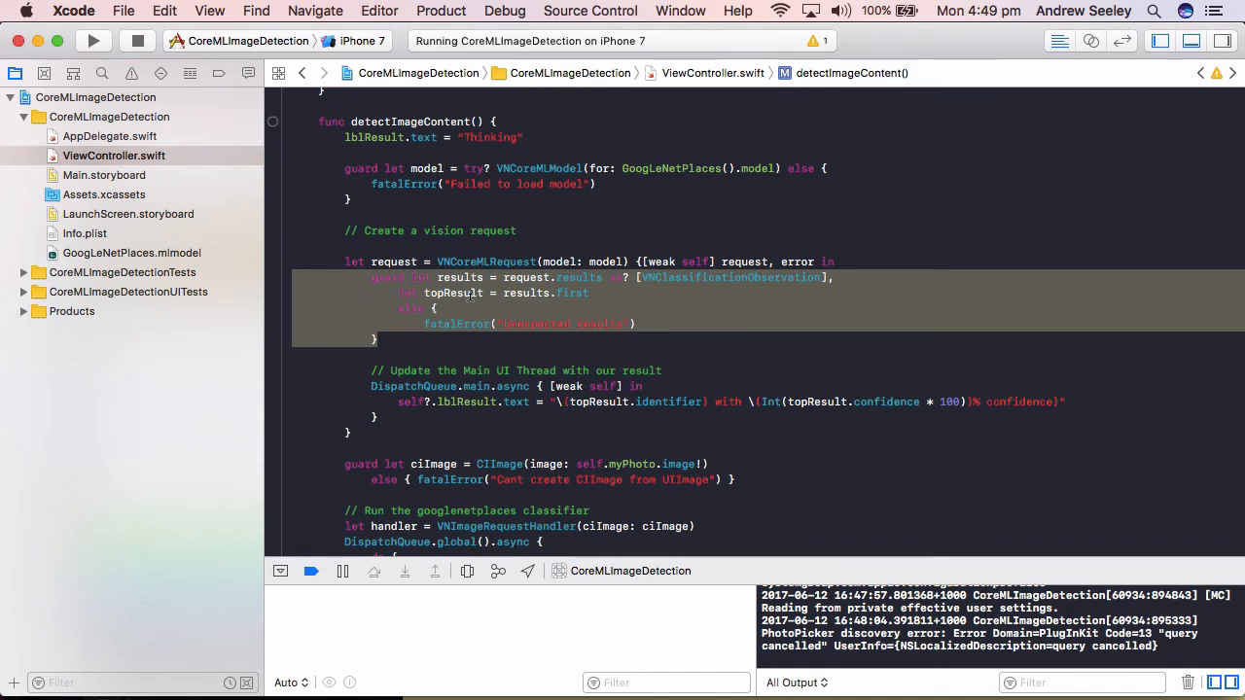
{"action": "key", "text": "super+Tab"}
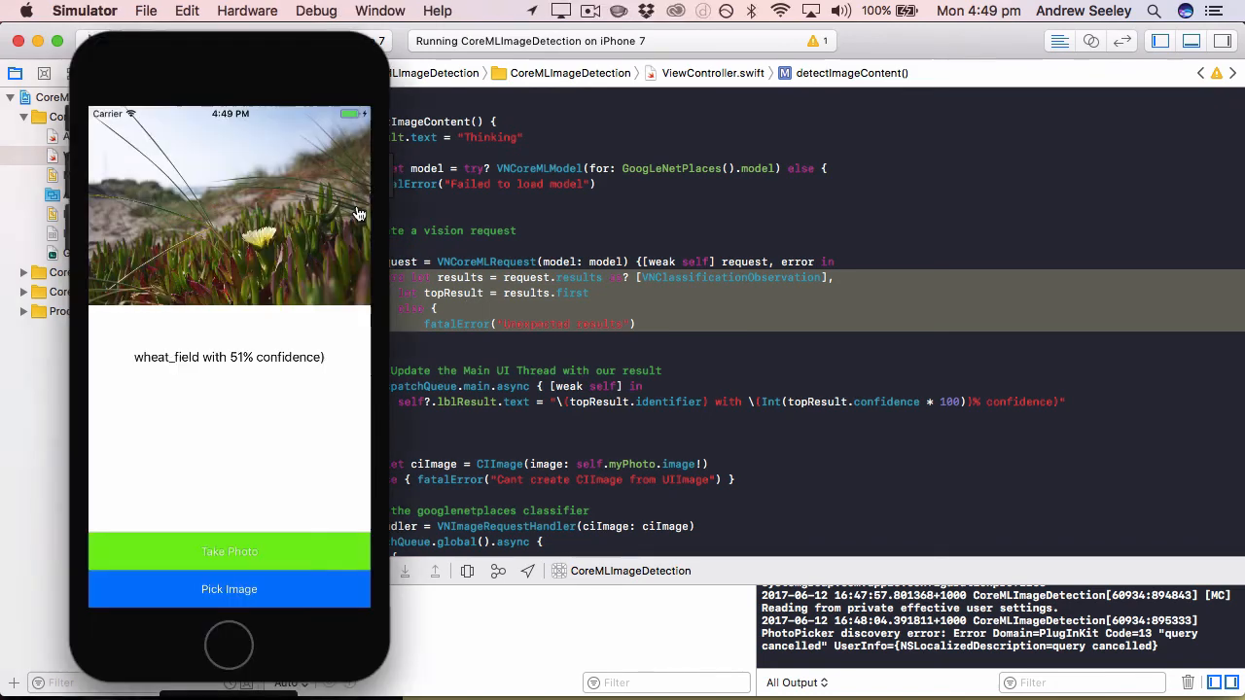
{"action": "mouse_move", "coordinate": [251, 59]}
{"action": "left_mouse_down"}
{"action": "mouse_move", "coordinate": [751, 180]}
{"action": "mouse_move", "coordinate": [1108, 58]}
{"action": "left_mouse_up"}
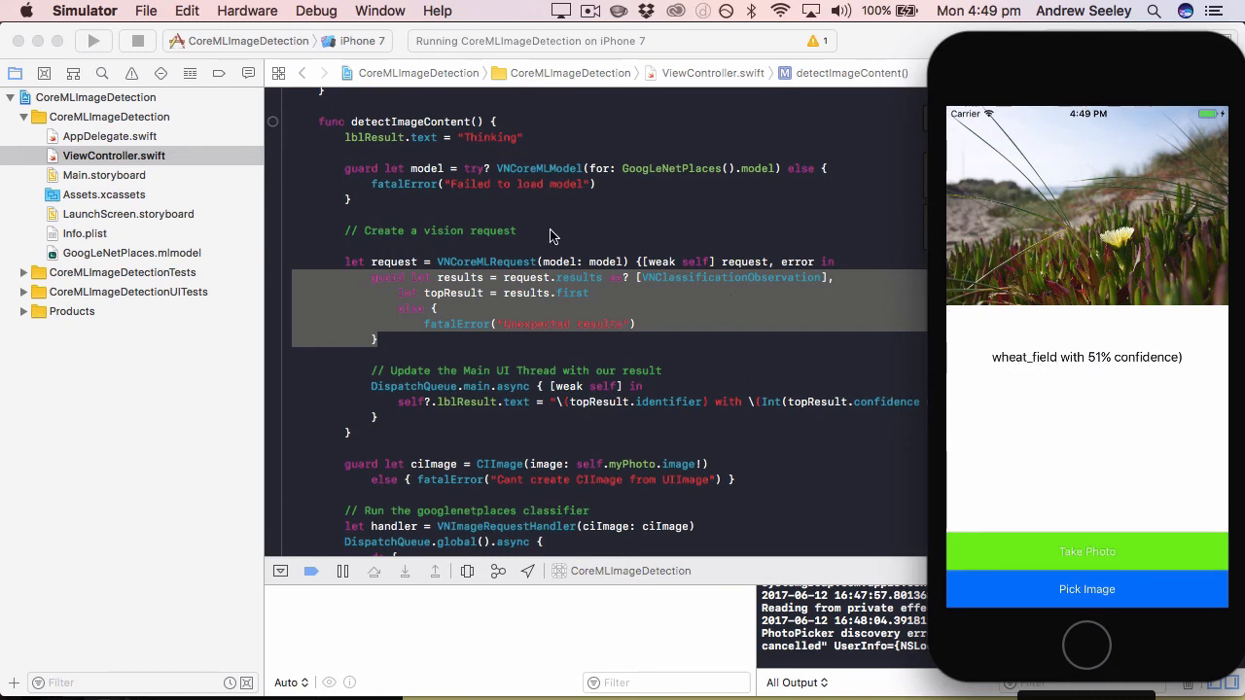
{"action": "scroll", "coordinate": [513, 231], "scroll_direction": "down", "scroll_amount": 3}
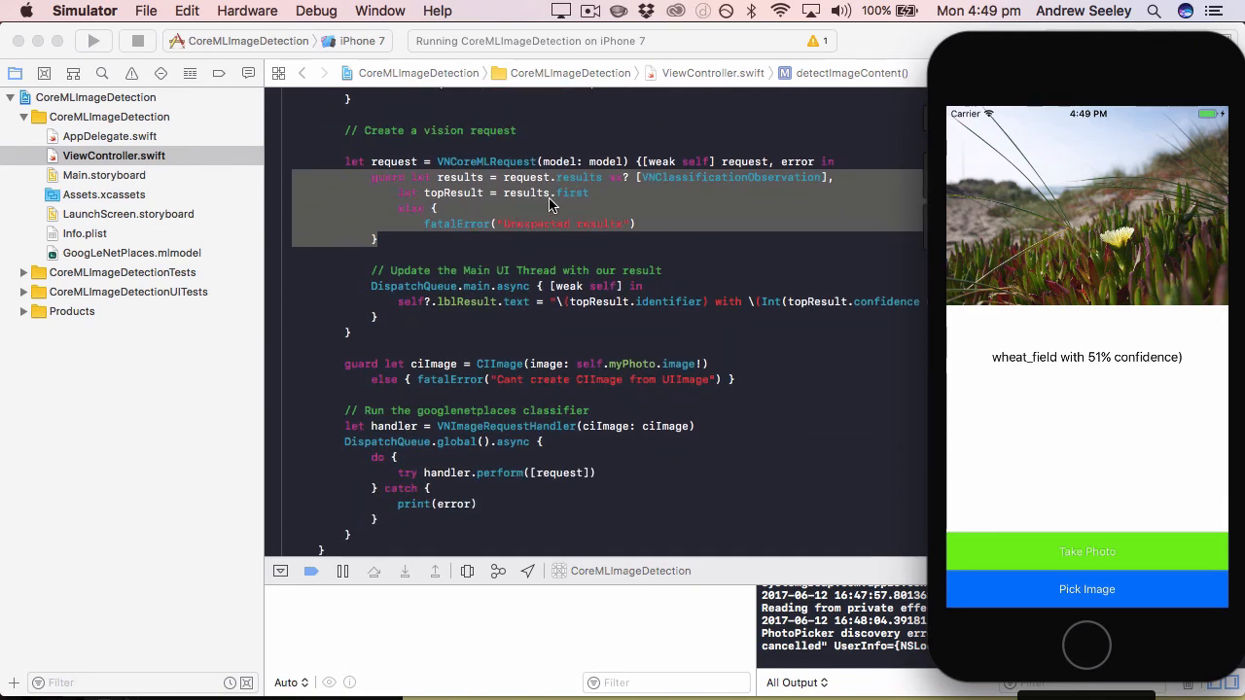
{"action": "scroll", "coordinate": [546, 225], "scroll_direction": "down", "scroll_amount": 2}
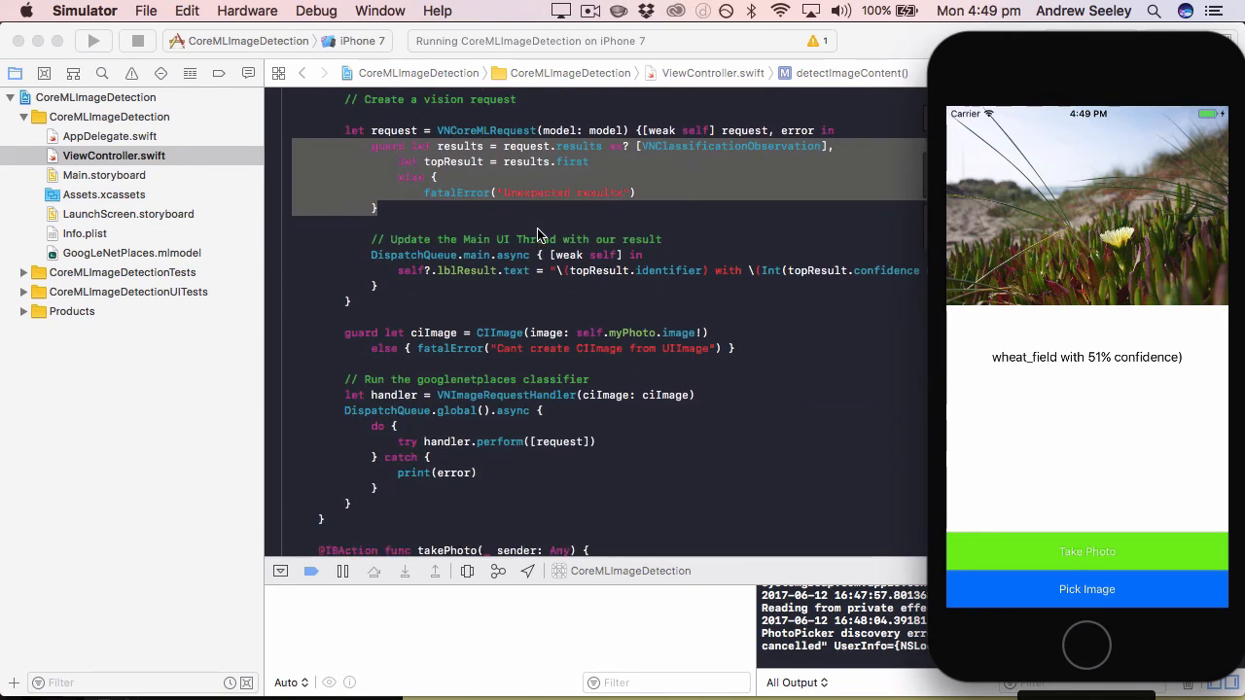
{"action": "scroll", "coordinate": [545, 225], "scroll_direction": "down", "scroll_amount": 3}
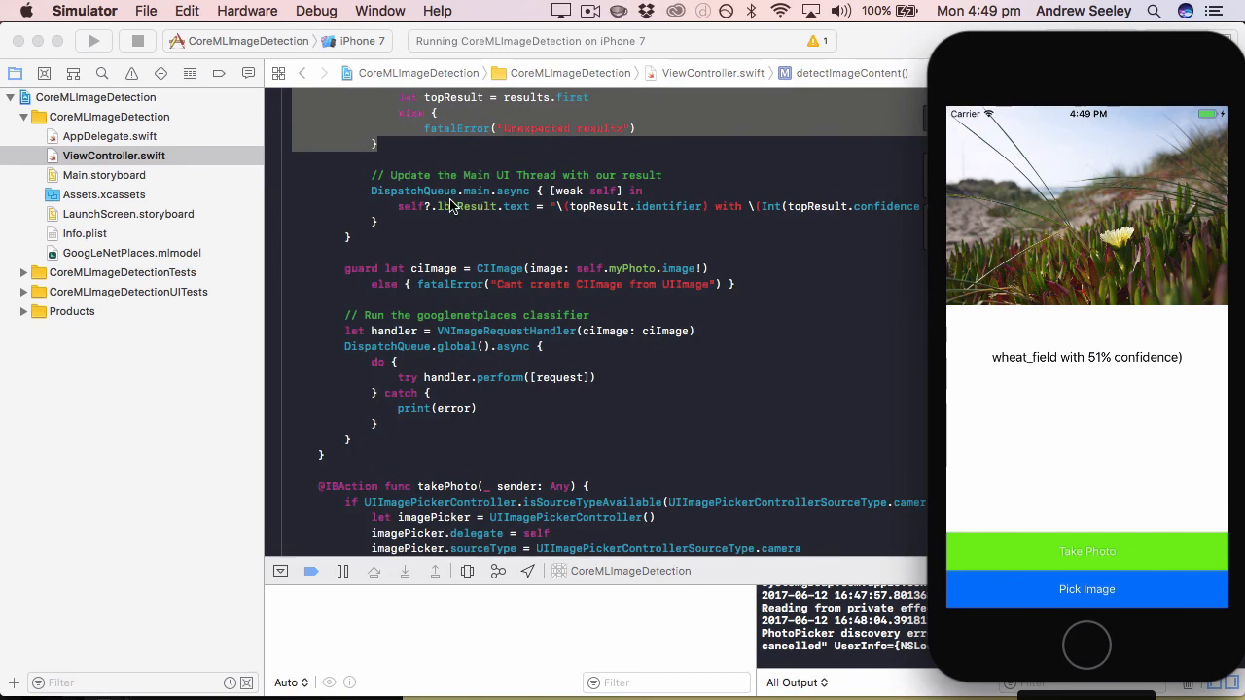
Step: Delete the stray ')' after 'confidence' in the lblResult.text string and check the running app
{"action": "left_click", "coordinate": [399, 207]}
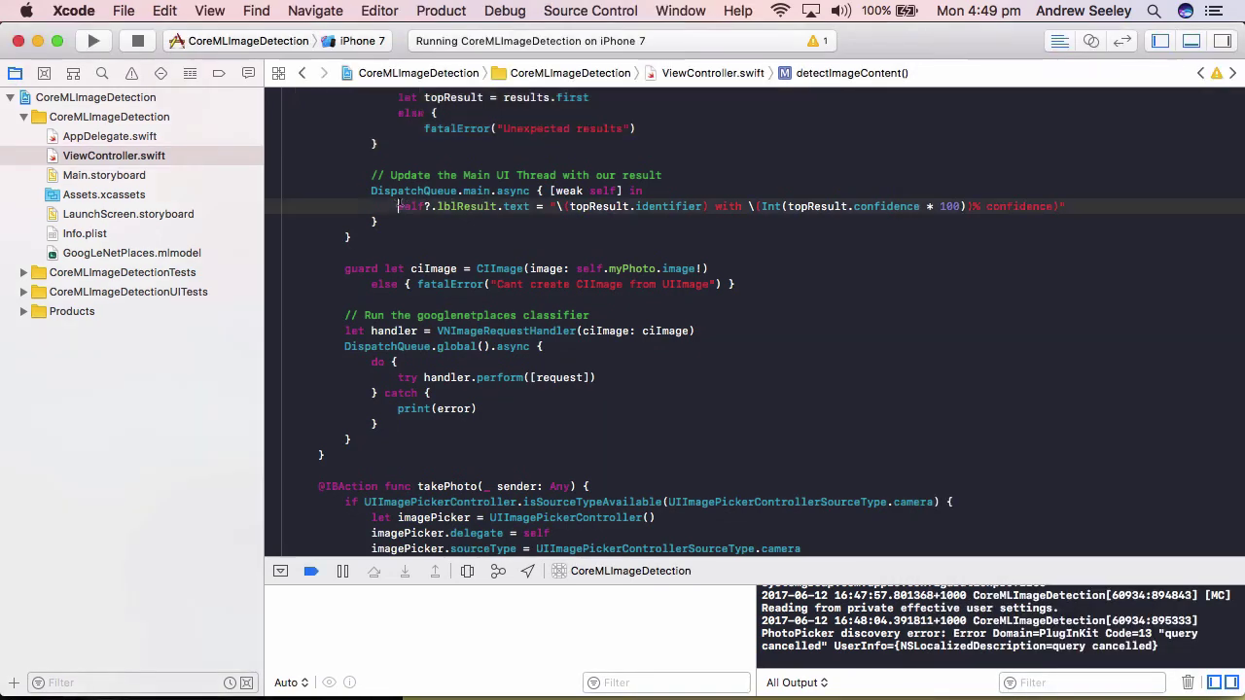
{"action": "left_click_drag", "start_coordinate": [399, 206], "coordinate": [1069, 209]}
{"action": "left_click", "coordinate": [1070, 210]}
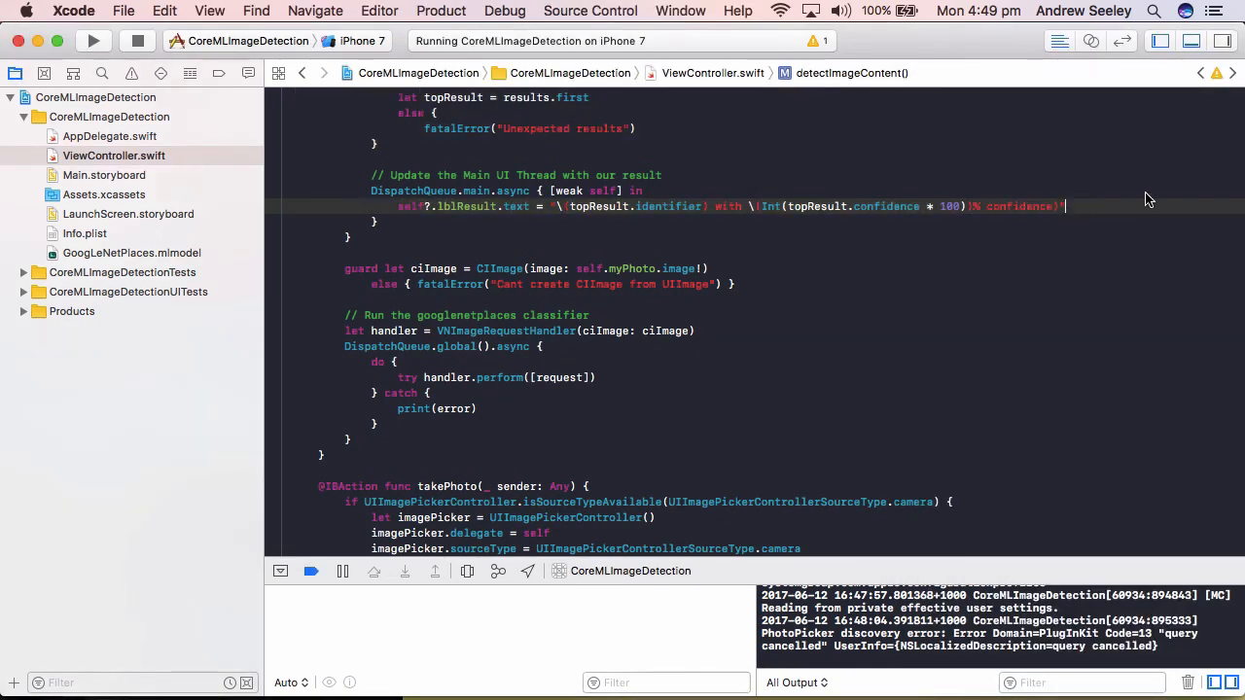
{"action": "type", "text": "\""}
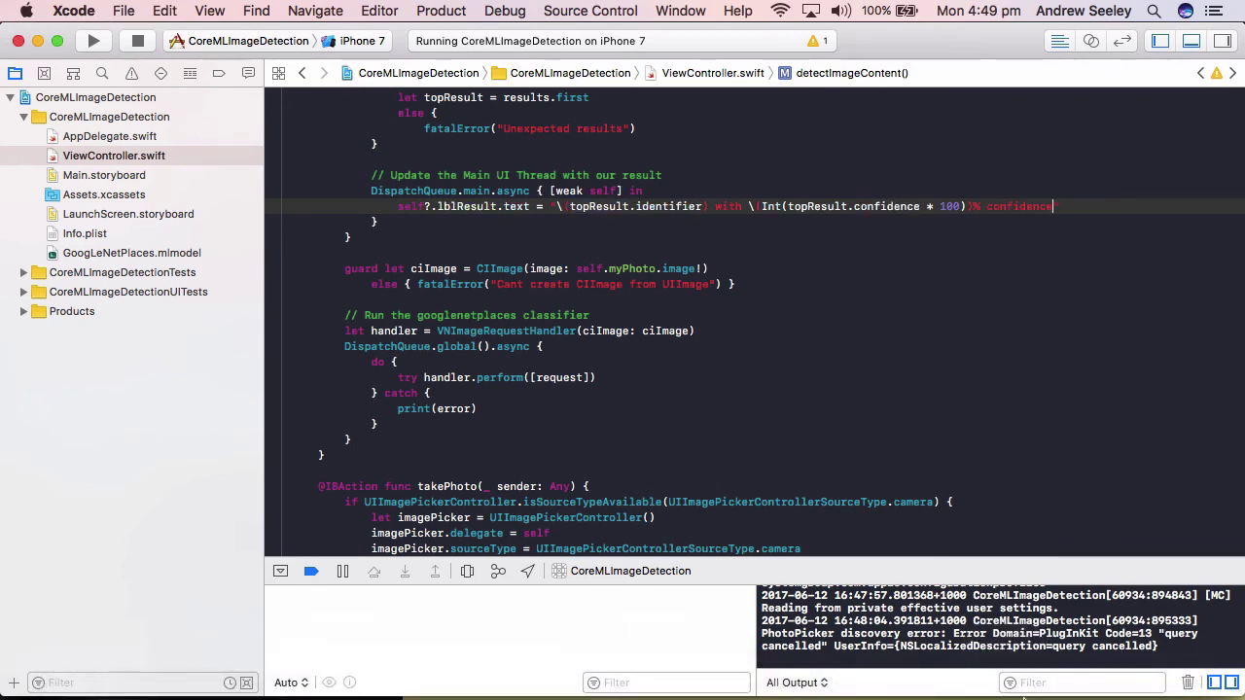
{"action": "mouse_move", "coordinate": [1019, 692]}
{"action": "left_click", "coordinate": [1019, 673]}
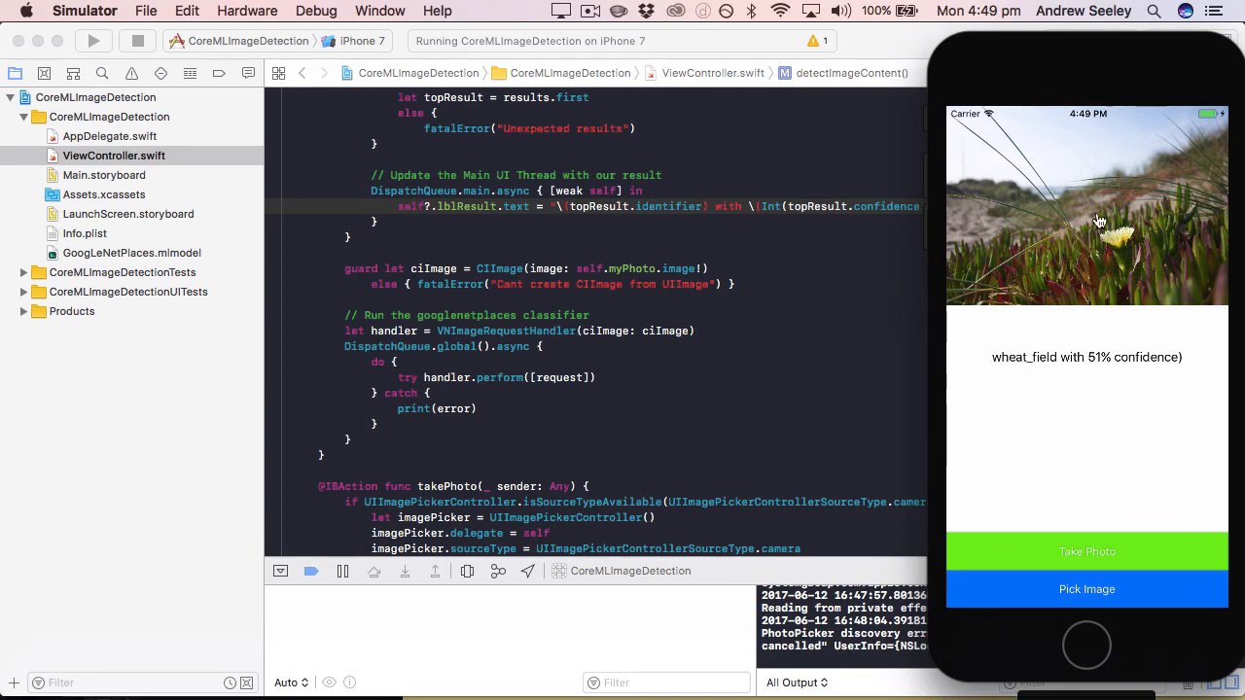
Step: Review the handler and VNImageRequestHandler line, then glance at the running simulator app
{"action": "left_click", "coordinate": [714, 242]}
{"action": "scroll", "coordinate": [715, 242], "scroll_direction": "up", "scroll_amount": 3}
{"action": "scroll", "coordinate": [715, 242], "scroll_direction": "down", "scroll_amount": 3}
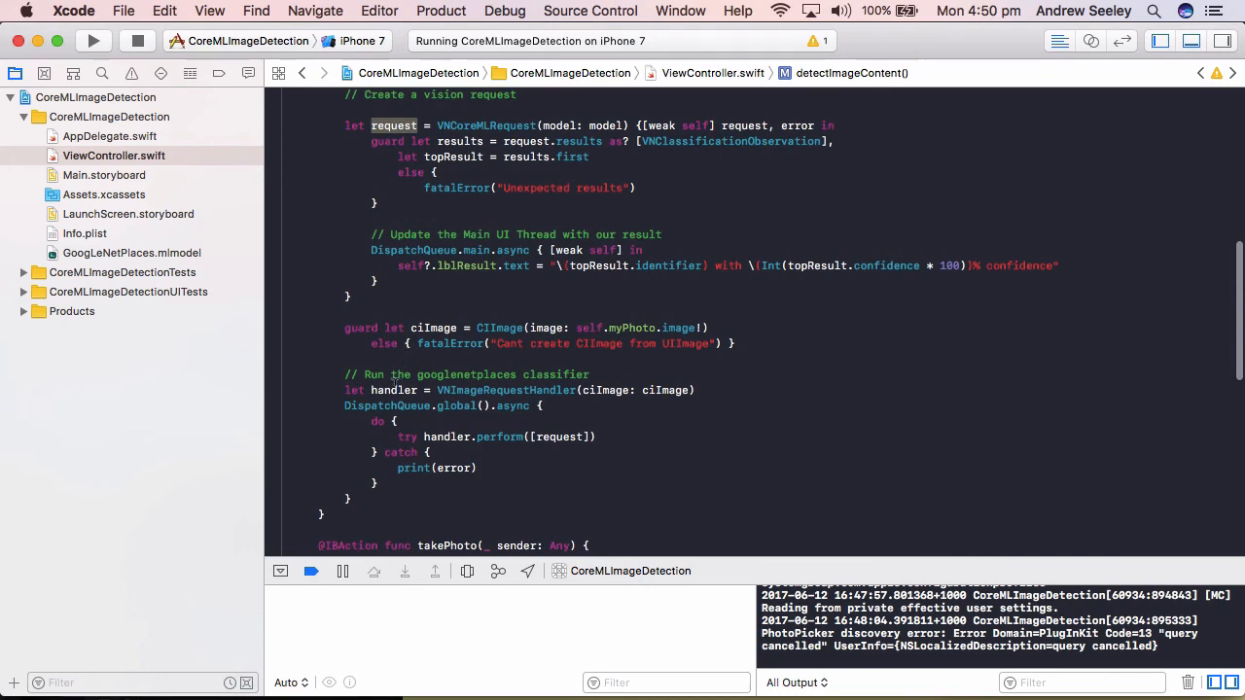
{"action": "double_click", "coordinate": [394, 389]}
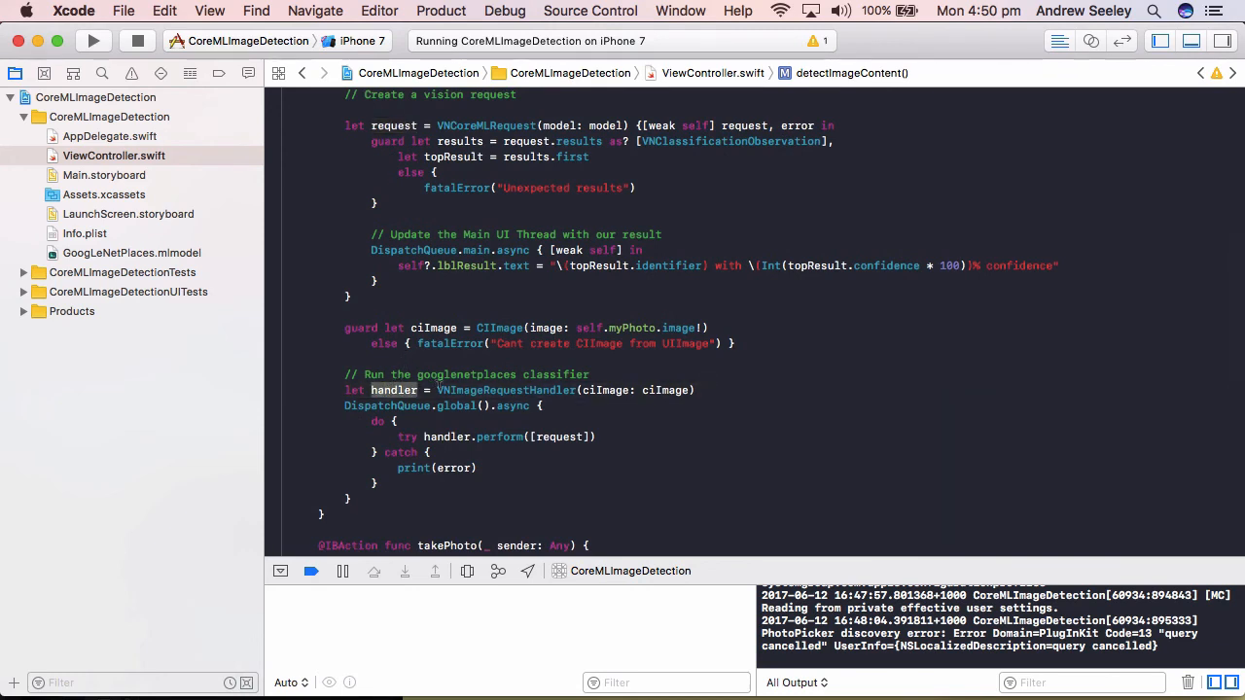
{"action": "double_click", "coordinate": [453, 389]}
{"action": "left_click", "coordinate": [499, 342]}
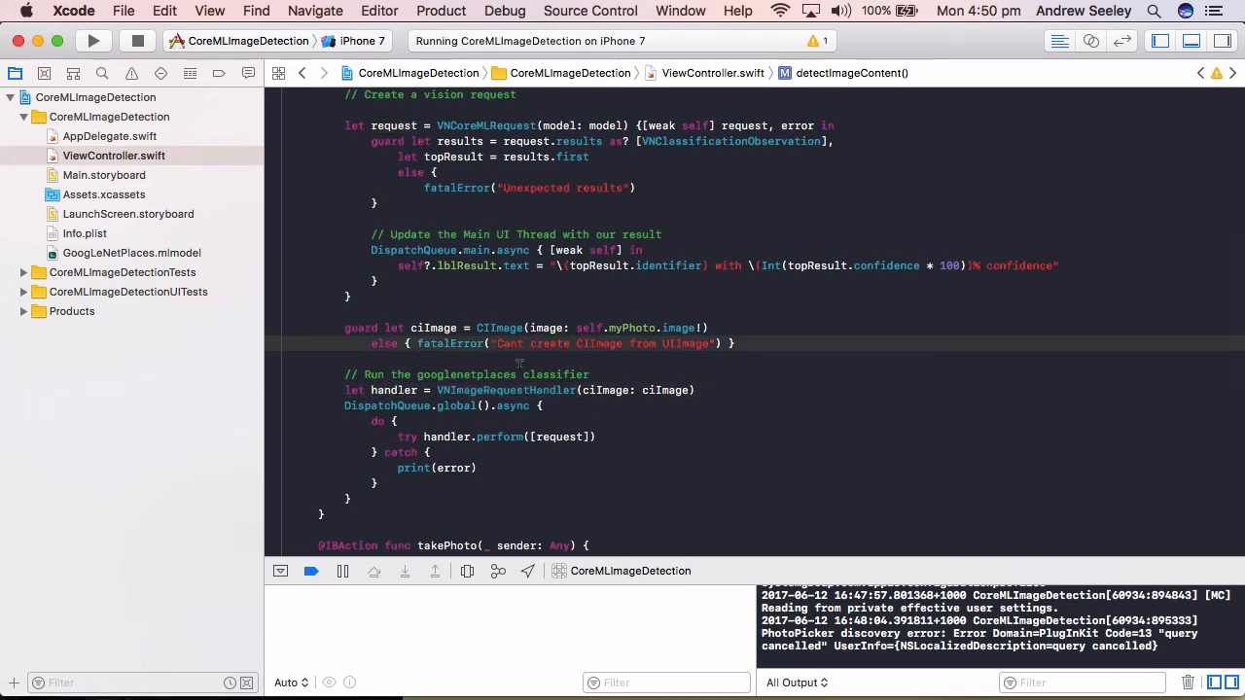
{"action": "scroll", "coordinate": [533, 368], "scroll_direction": "up", "scroll_amount": 1}
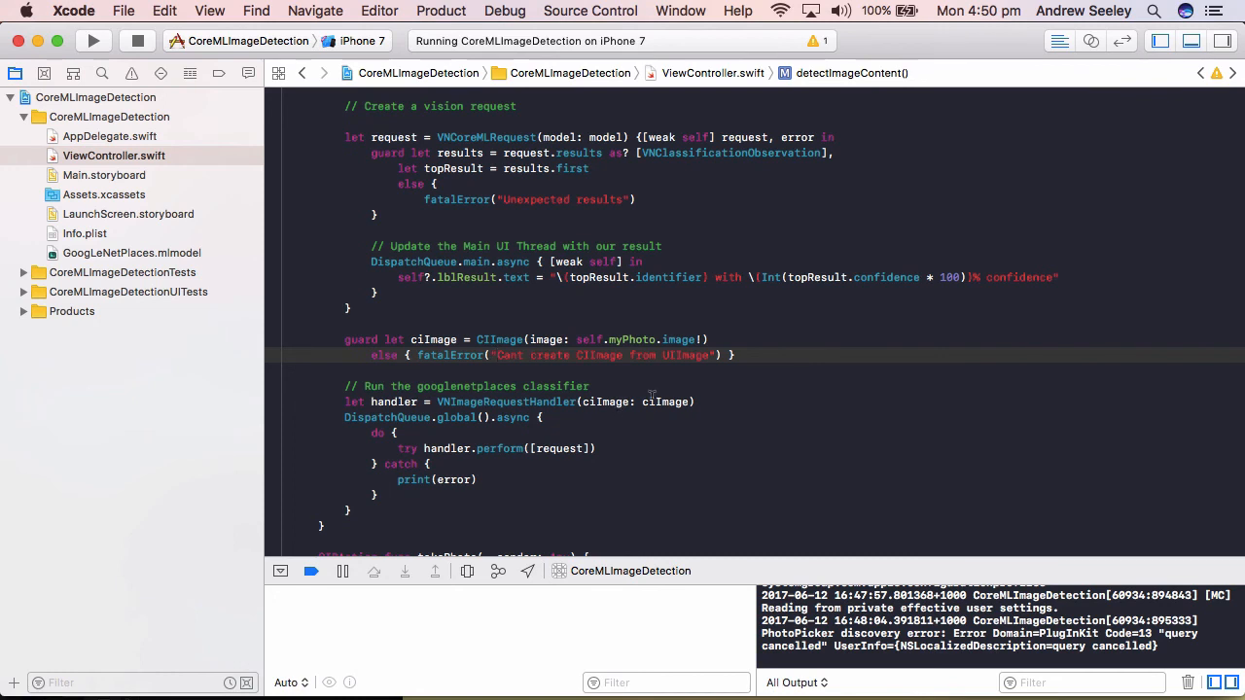
{"action": "scroll", "coordinate": [638, 348], "scroll_direction": "up", "scroll_amount": 2}
{"action": "scroll", "coordinate": [639, 348], "scroll_direction": "up", "scroll_amount": 2}
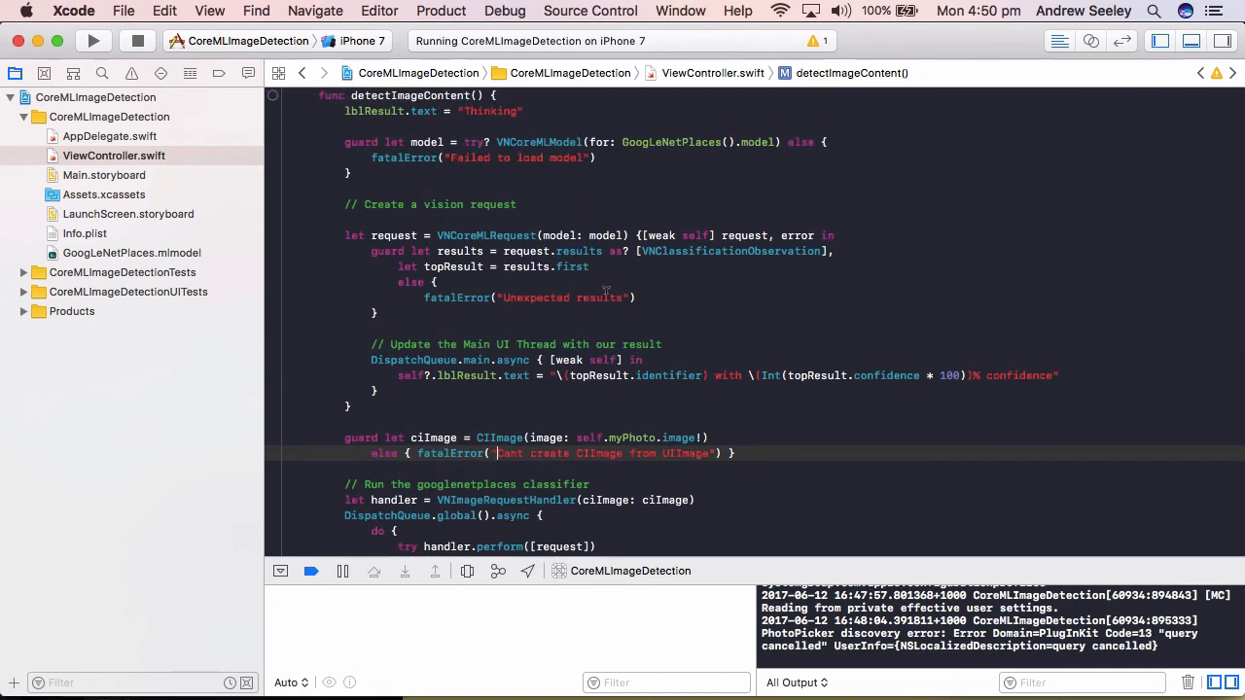
{"action": "scroll", "coordinate": [604, 286], "scroll_direction": "up", "scroll_amount": 1}
{"action": "scroll", "coordinate": [584, 321], "scroll_direction": "down", "scroll_amount": 3}
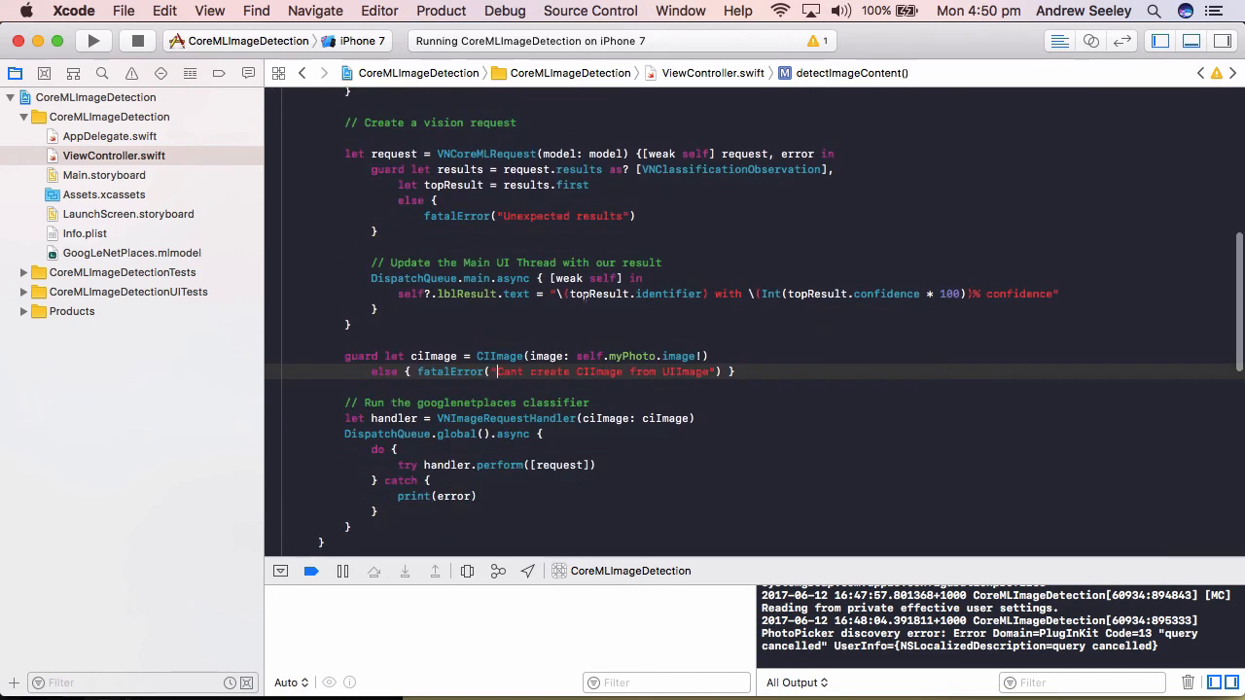
{"action": "scroll", "coordinate": [584, 297], "scroll_direction": "down", "scroll_amount": 3}
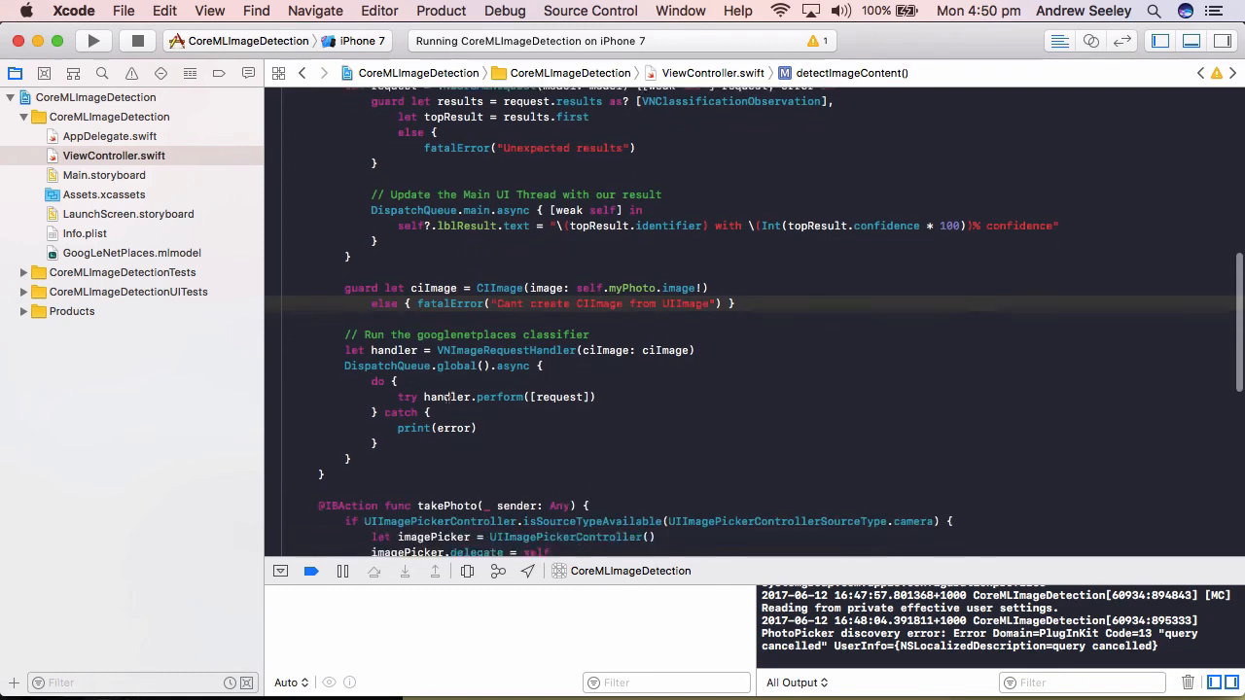
{"action": "scroll", "coordinate": [446, 398], "scroll_direction": "down", "scroll_amount": 1}
{"action": "left_click", "coordinate": [418, 316]}
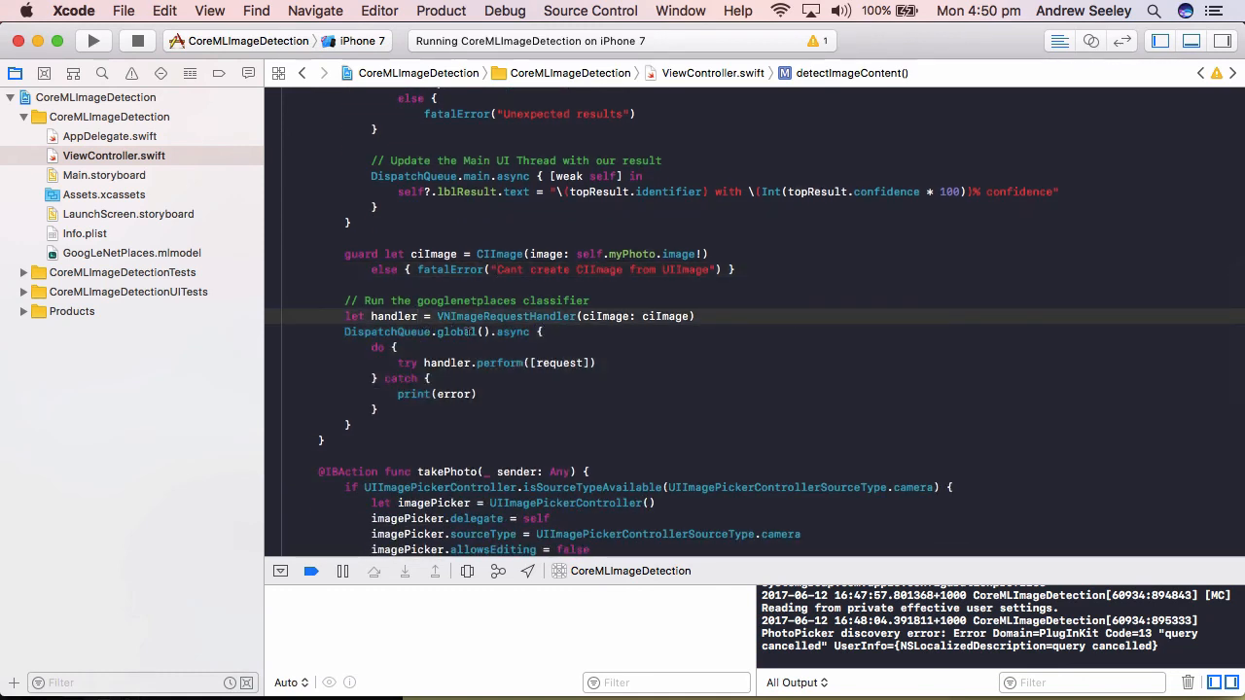
{"action": "key", "text": "super+Tab"}
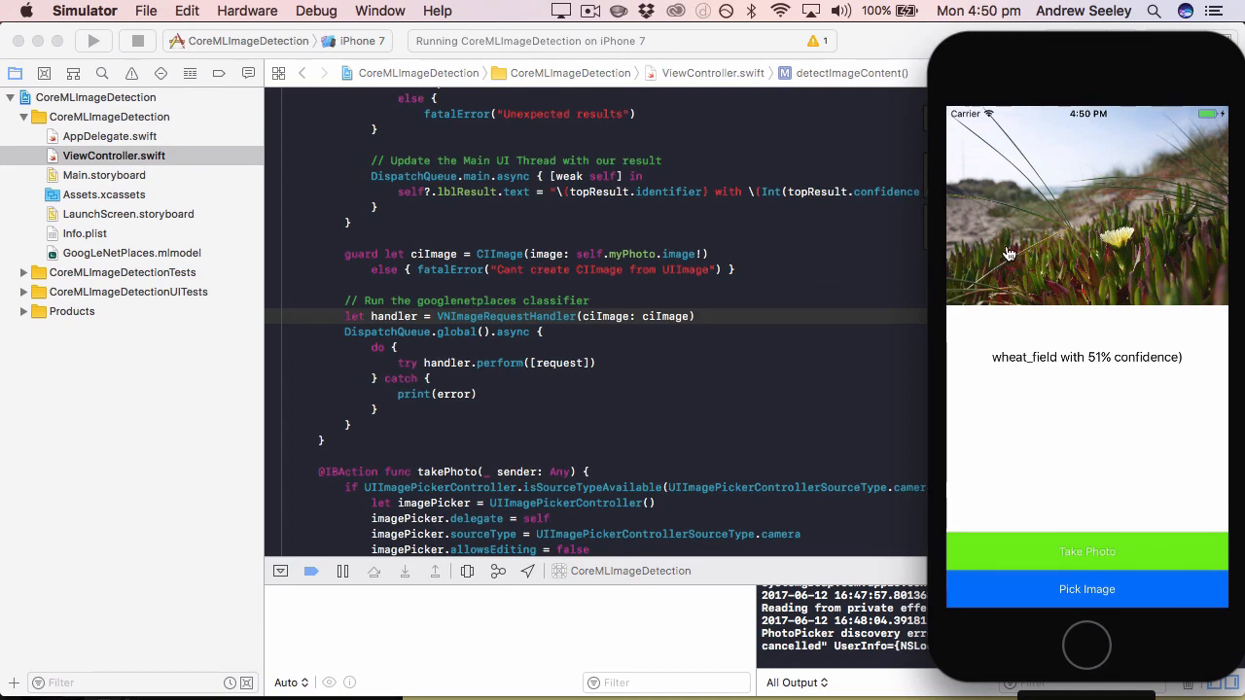
Step: Review the handler.perform request line and the print(error) catch line
{"action": "left_click", "coordinate": [595, 363]}
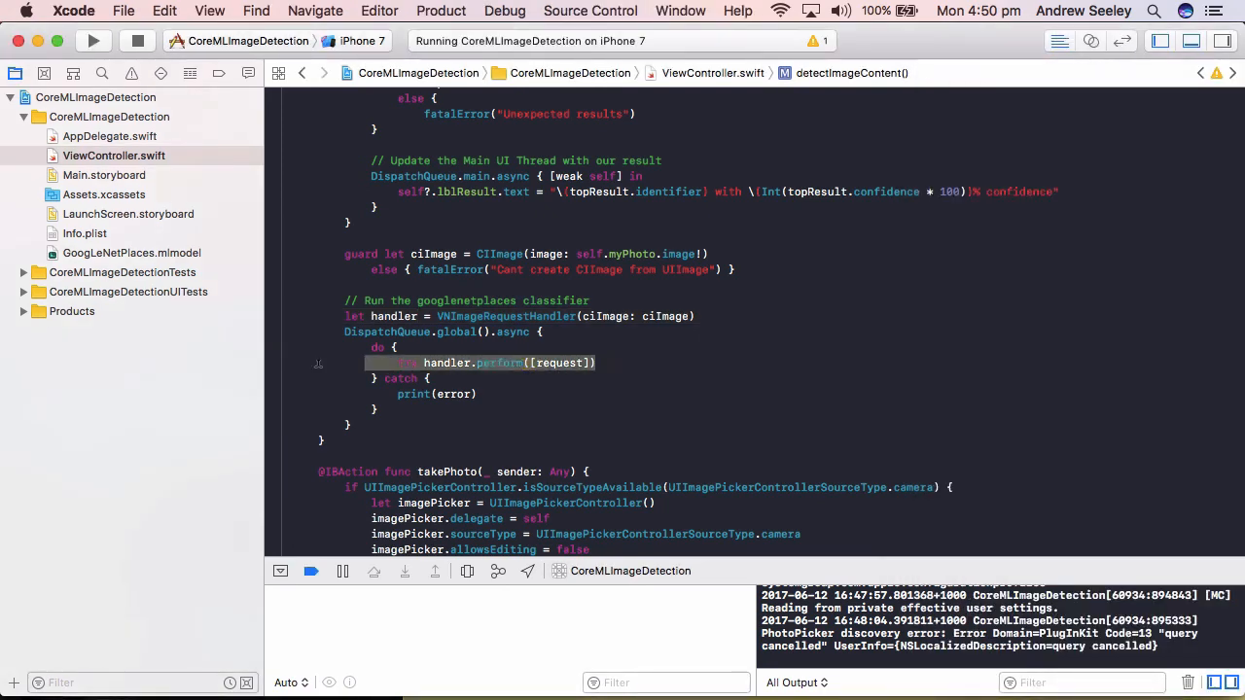
{"action": "left_click_drag", "start_coordinate": [608, 359], "coordinate": [292, 363]}
{"action": "triple_click", "coordinate": [495, 382]}
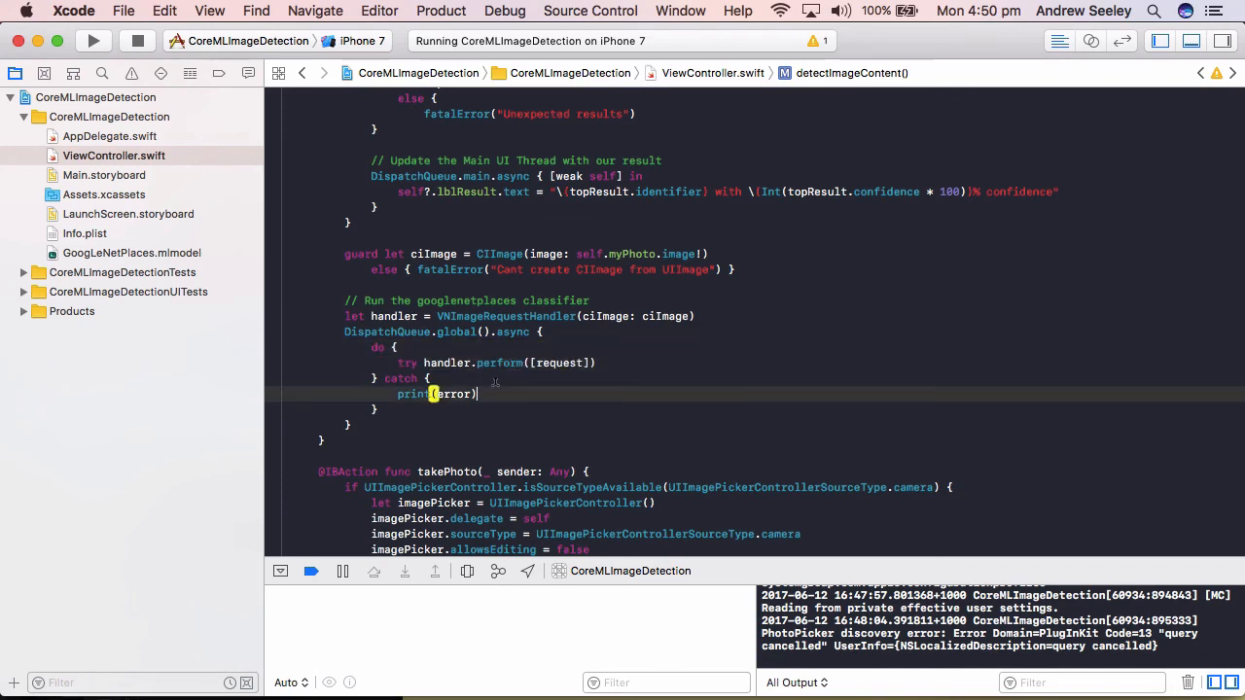
{"action": "left_click", "coordinate": [428, 393]}
{"action": "left_click", "coordinate": [595, 347]}
{"action": "scroll", "coordinate": [595, 347], "scroll_direction": "up", "scroll_amount": 5}
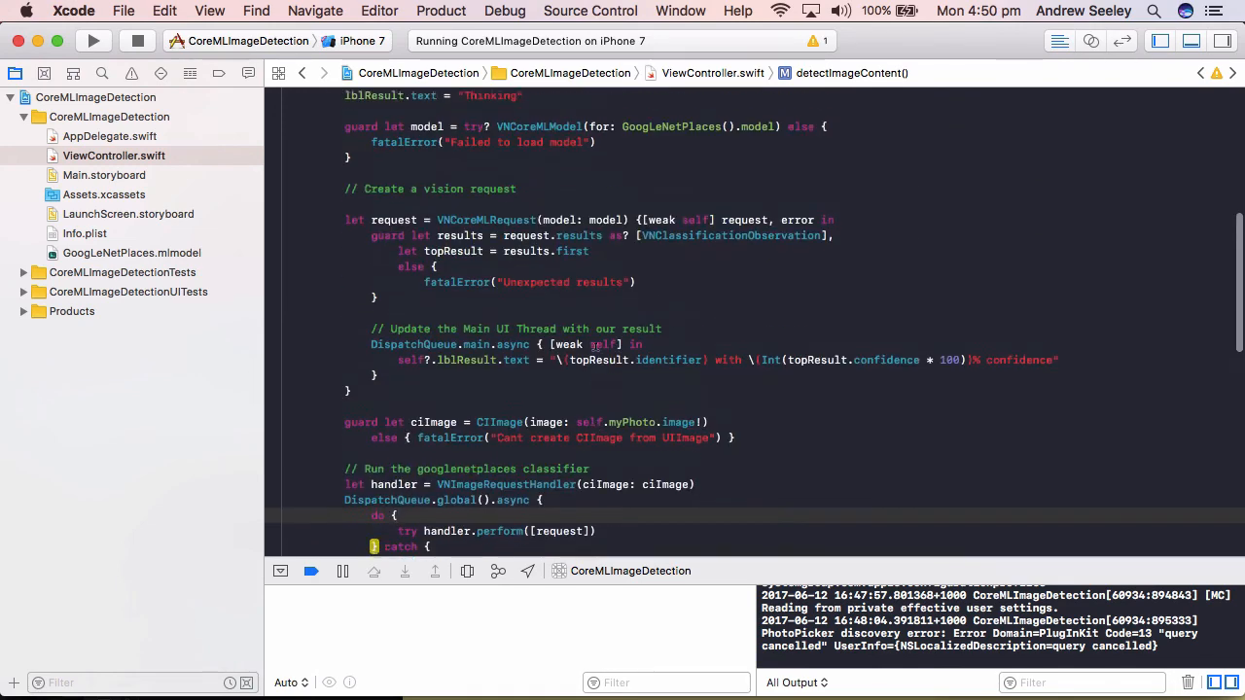
{"action": "scroll", "coordinate": [595, 347], "scroll_direction": "up", "scroll_amount": 5}
{"action": "scroll", "coordinate": [595, 347], "scroll_direction": "up", "scroll_amount": 3}
{"action": "scroll", "coordinate": [596, 347], "scroll_direction": "down", "scroll_amount": 10}
Step: Bring the running Simulator app showing the wheat_field 51% label back beside the code
{"action": "key", "text": "super+Tab"}
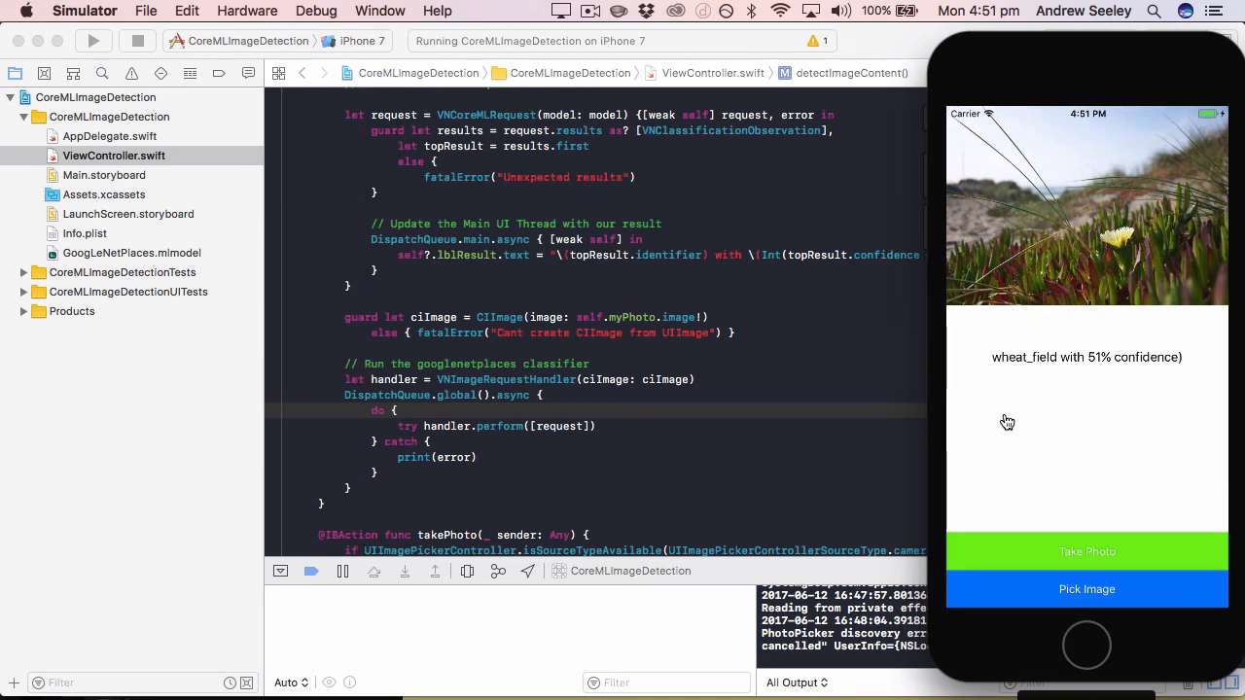
{"action": "scroll", "coordinate": [750, 327], "scroll_direction": "down", "scroll_amount": 5}
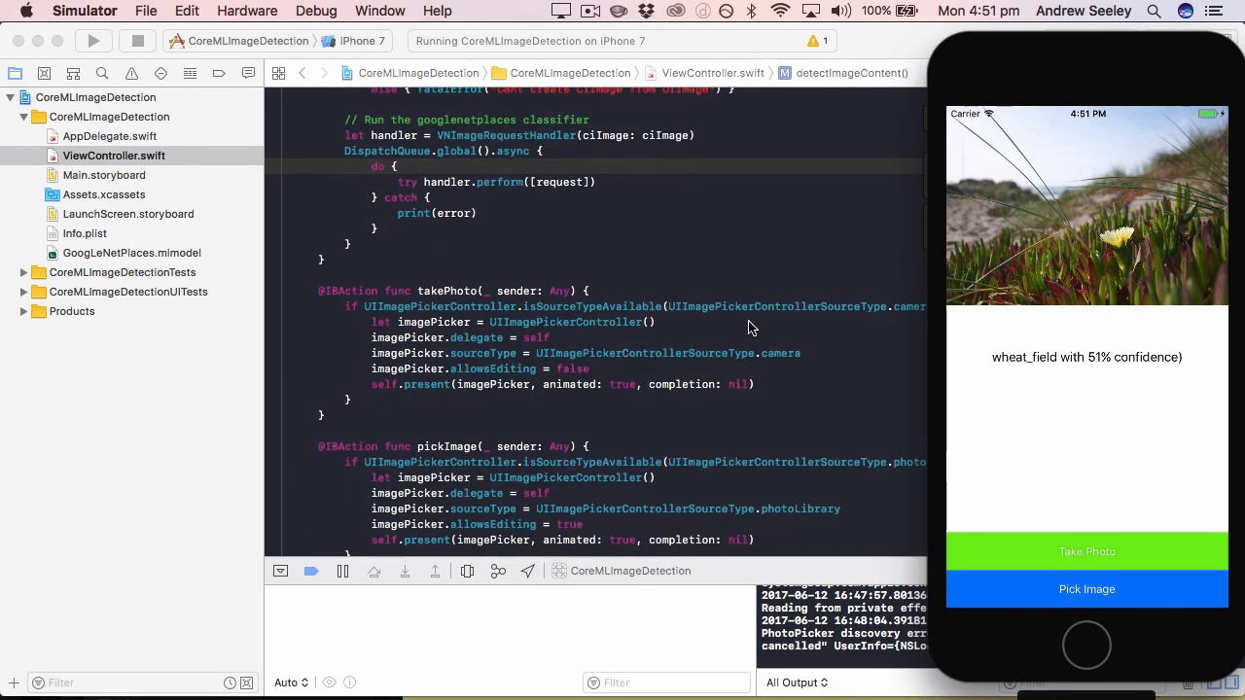
{"action": "scroll", "coordinate": [751, 328], "scroll_direction": "down", "scroll_amount": 4}
{"action": "scroll", "coordinate": [743, 292], "scroll_direction": "up", "scroll_amount": 5}
{"action": "scroll", "coordinate": [743, 272], "scroll_direction": "up", "scroll_amount": 8}
{"action": "scroll", "coordinate": [743, 272], "scroll_direction": "up", "scroll_amount": 5}
{"action": "scroll", "coordinate": [744, 272], "scroll_direction": "up", "scroll_amount": 5}
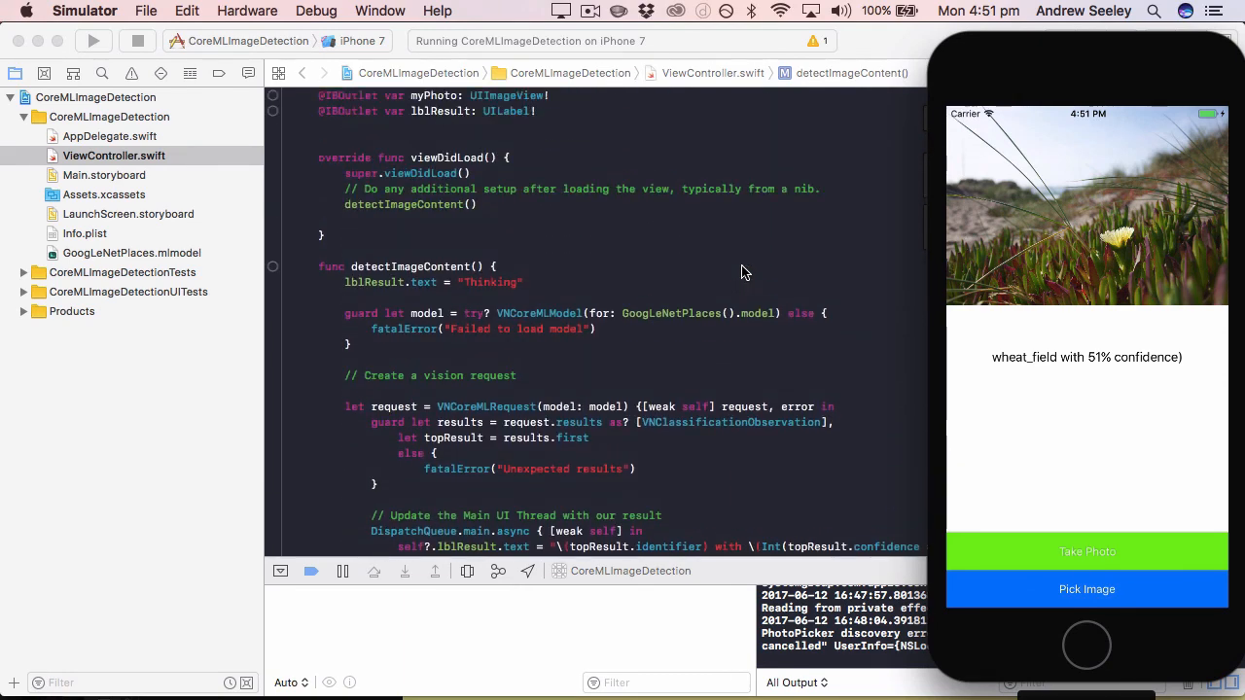
{"action": "scroll", "coordinate": [744, 272], "scroll_direction": "up", "scroll_amount": 3}
{"action": "scroll", "coordinate": [743, 272], "scroll_direction": "up", "scroll_amount": 2}
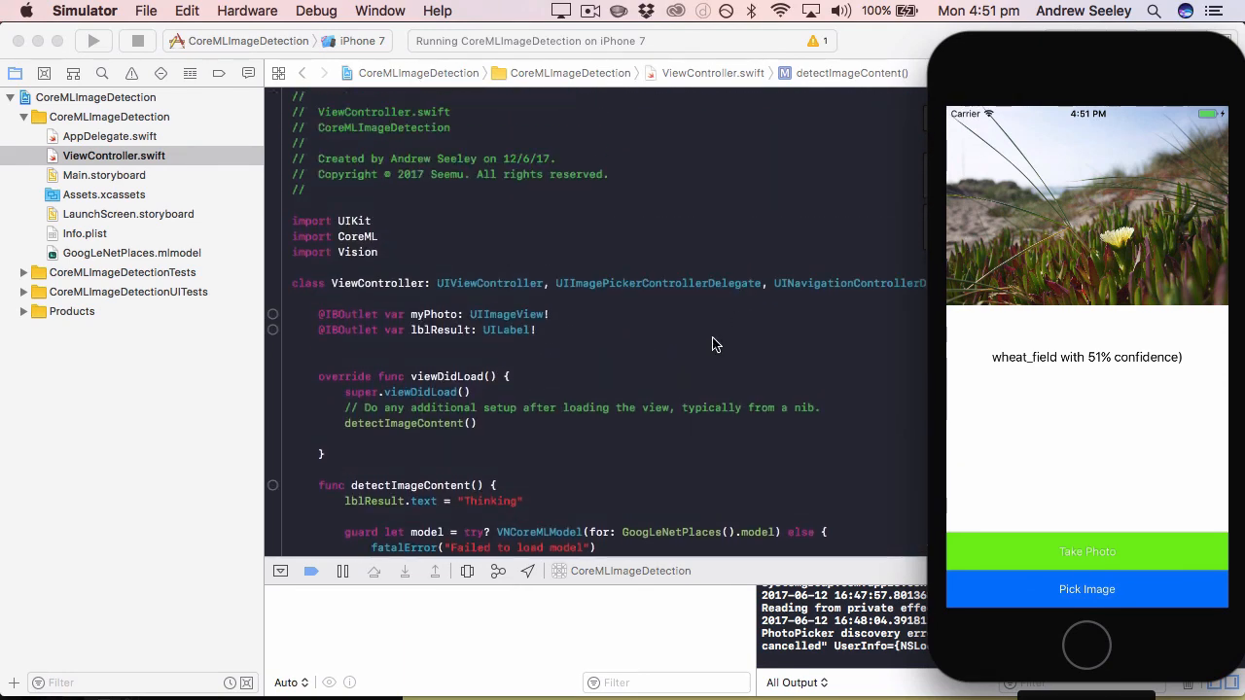